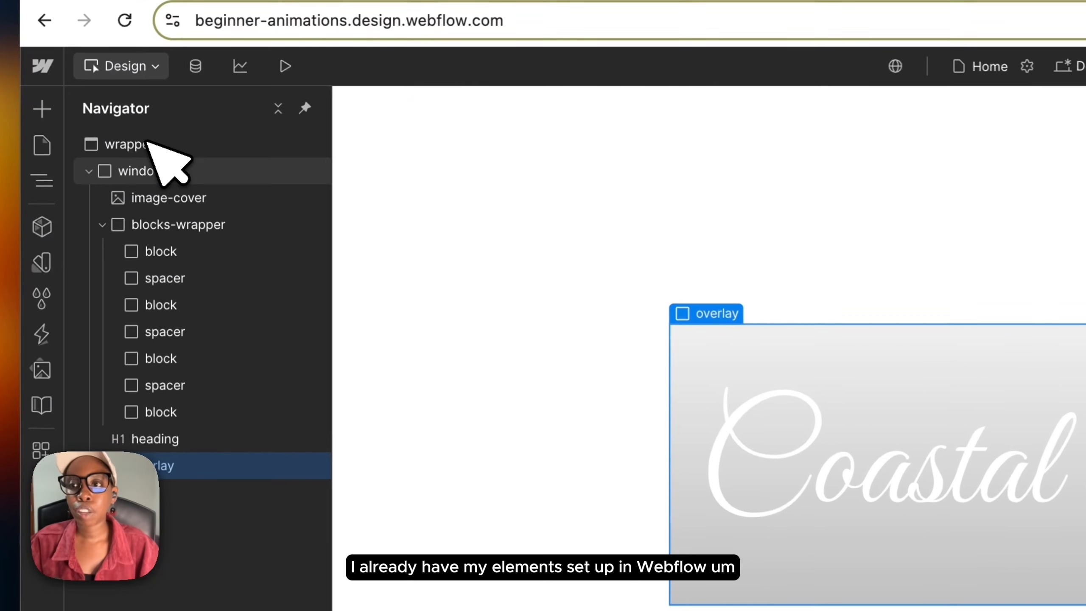
Step: Select the wrapper element in the Navigator as the interaction's trigger element
left_click(125, 116)
left_click(155, 170)
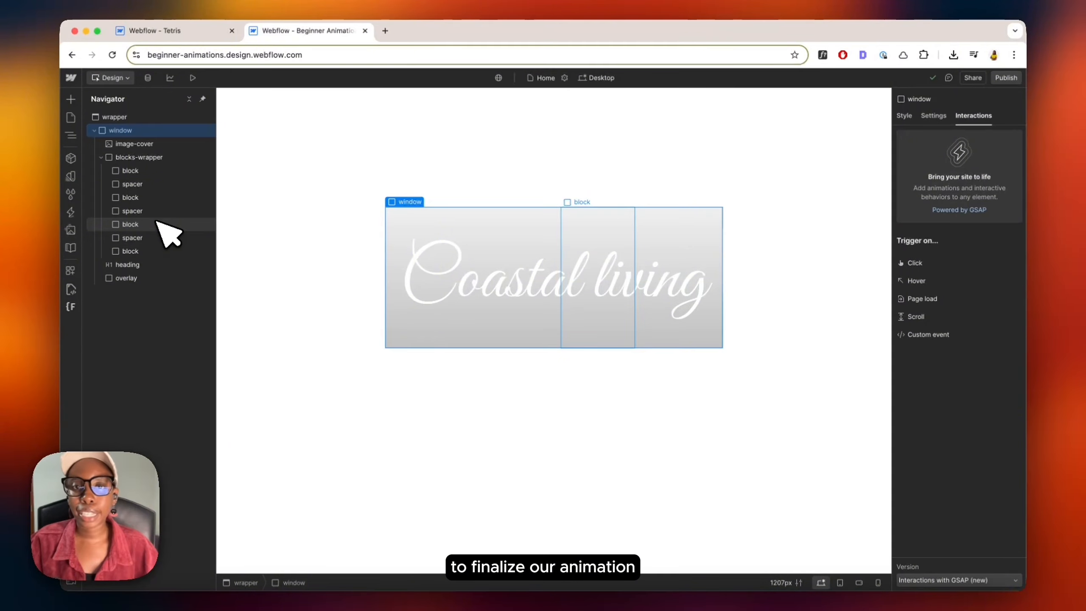
left_click(143, 116)
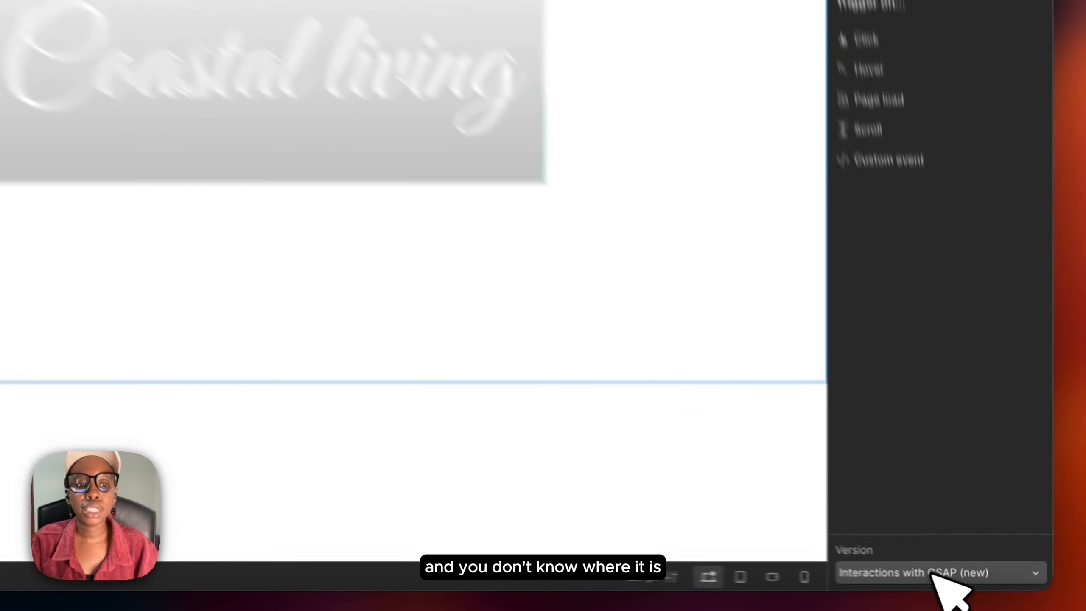
Step: Switch the interactions version to Classic Interactions and back to Interactions with GSAP (new)
left_click(955, 581)
left_click(891, 532)
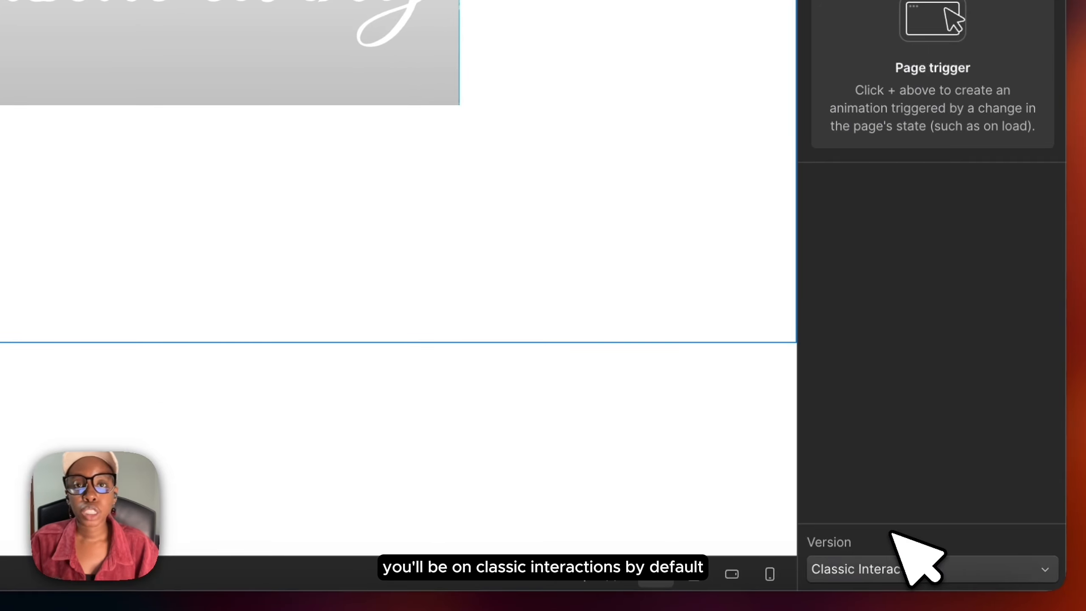
left_click(878, 569)
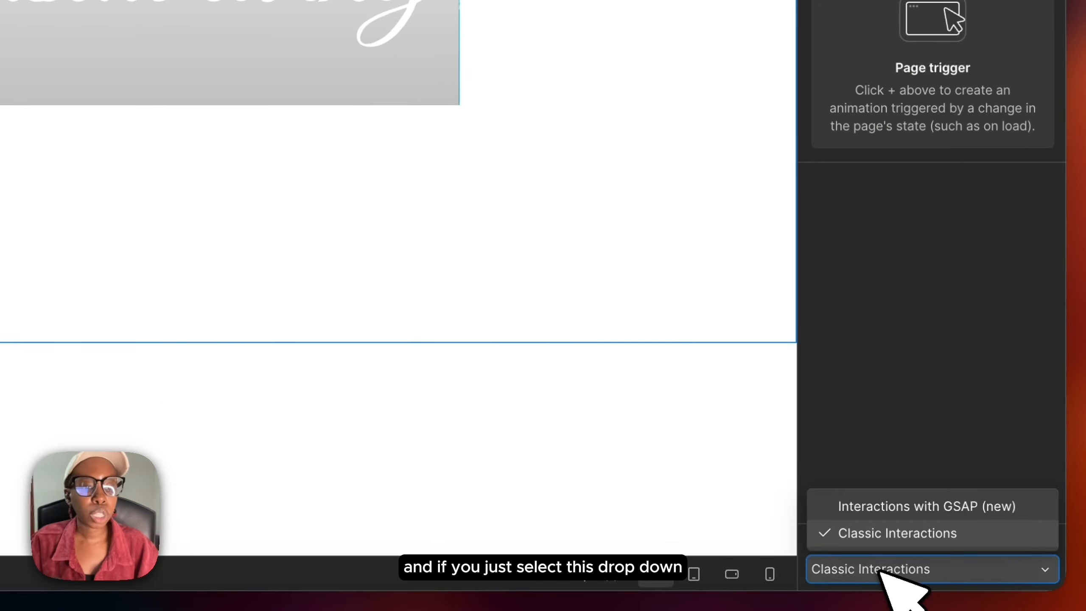
left_click(881, 508)
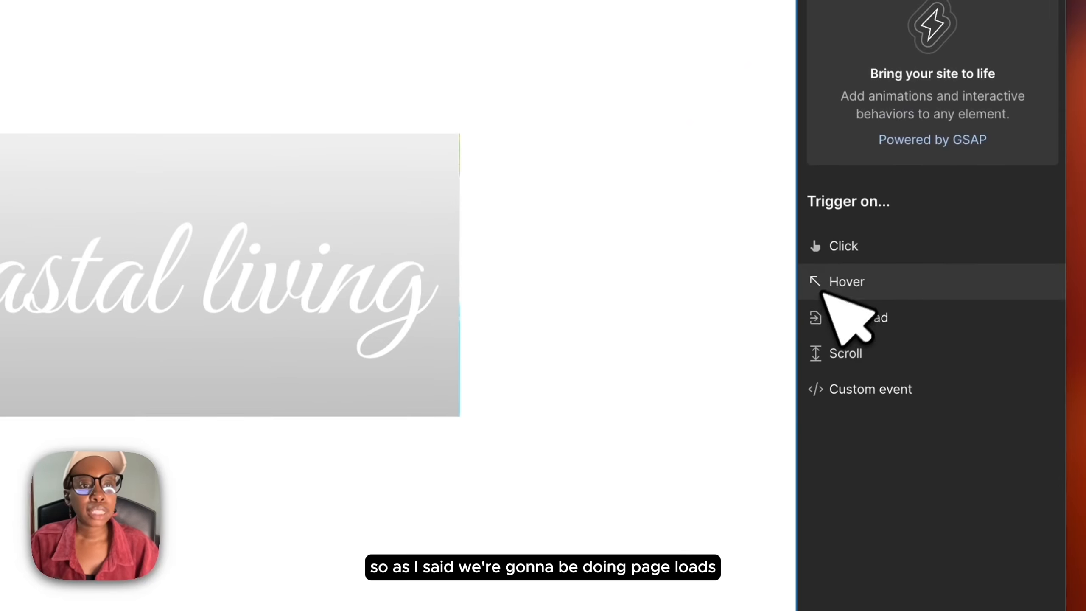
Step: Add a Page load trigger to the wrapper and open and close its page load settings
left_click(870, 318)
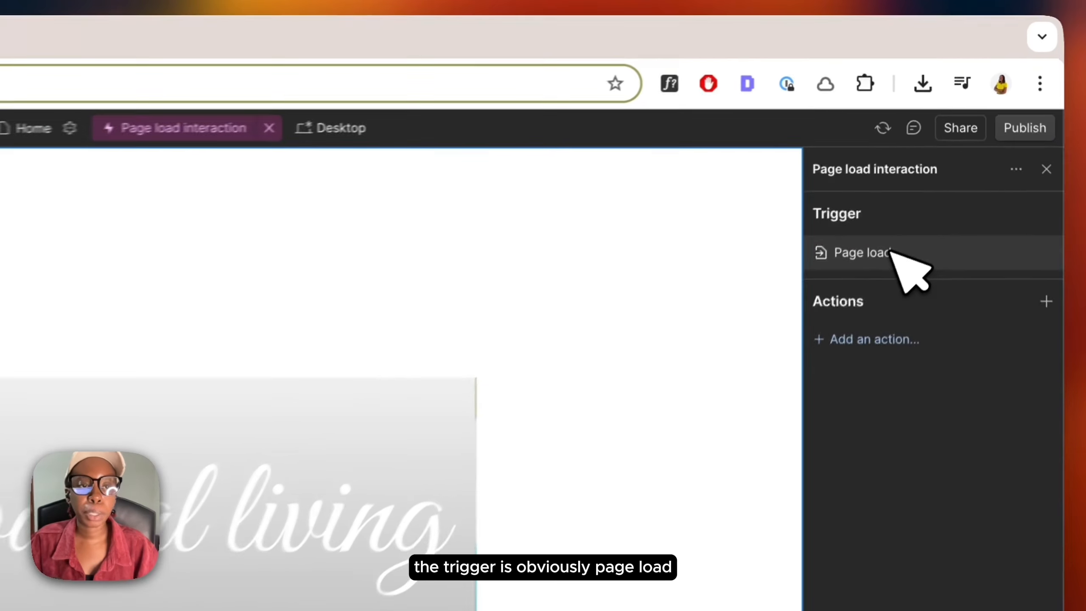
left_click(931, 142)
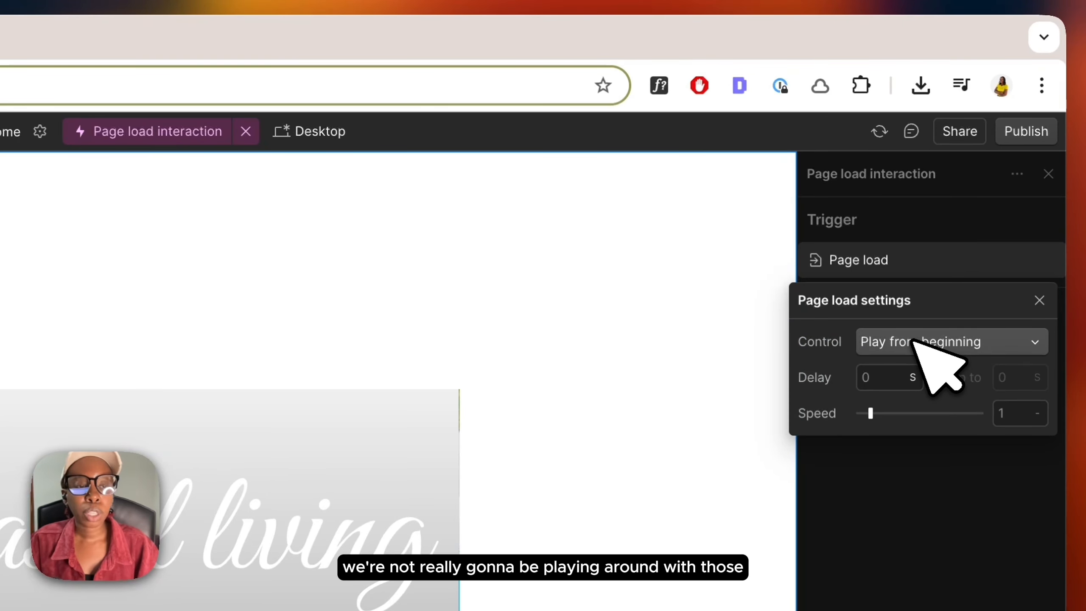
left_click(947, 257)
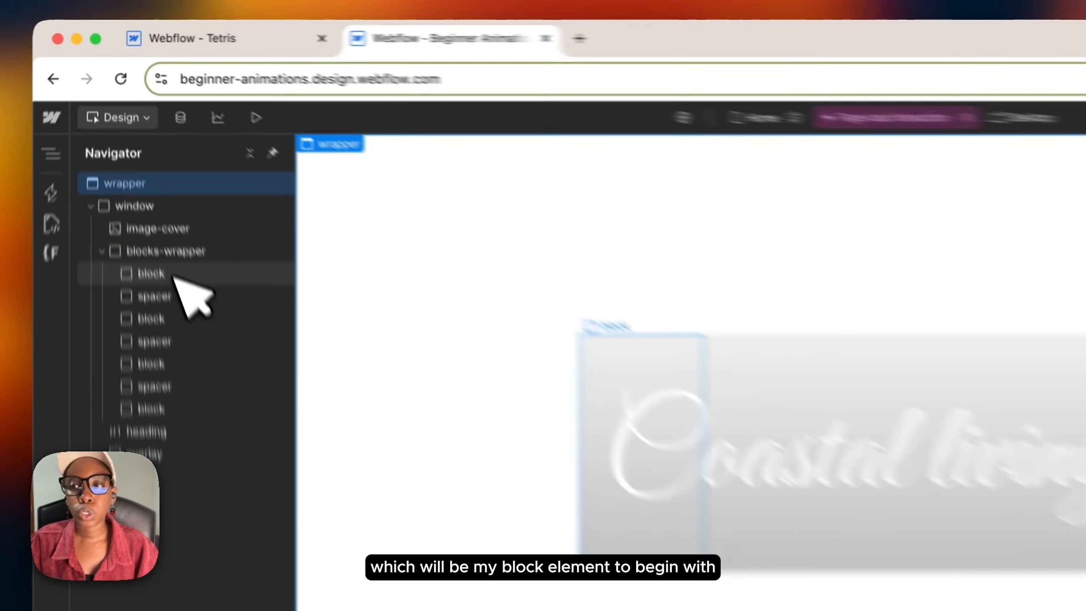
Step: Select the first block element and add a Custom action to the page load interaction
left_click(144, 172)
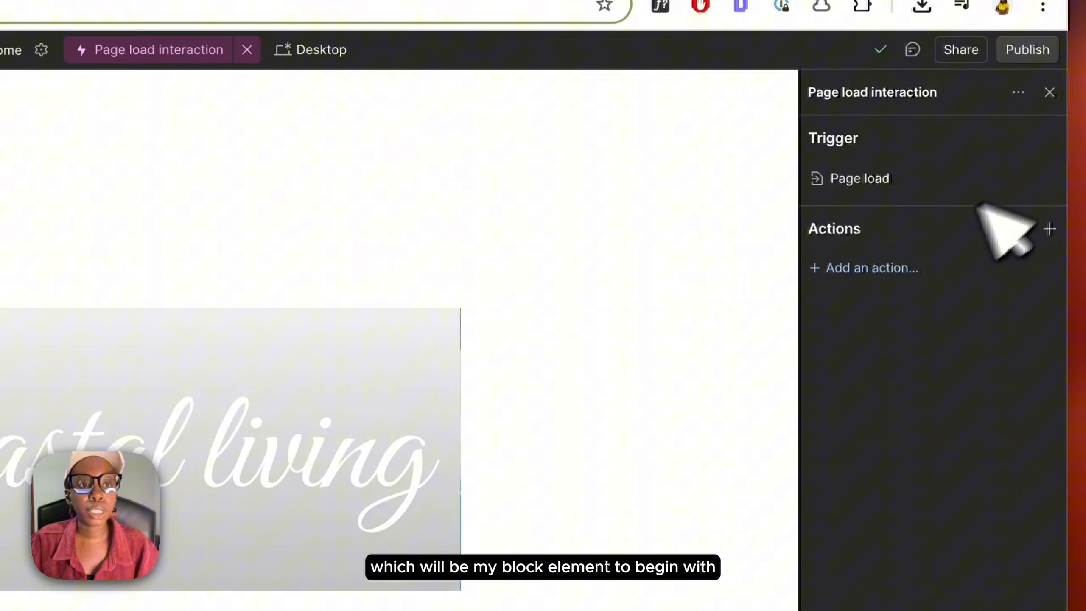
left_click(898, 268)
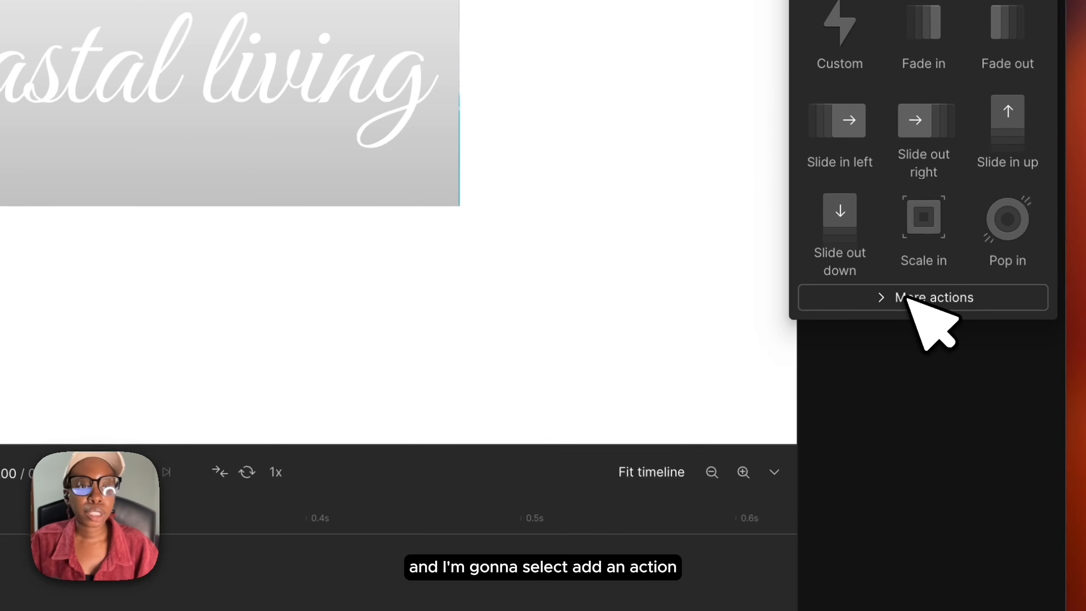
left_click(924, 300)
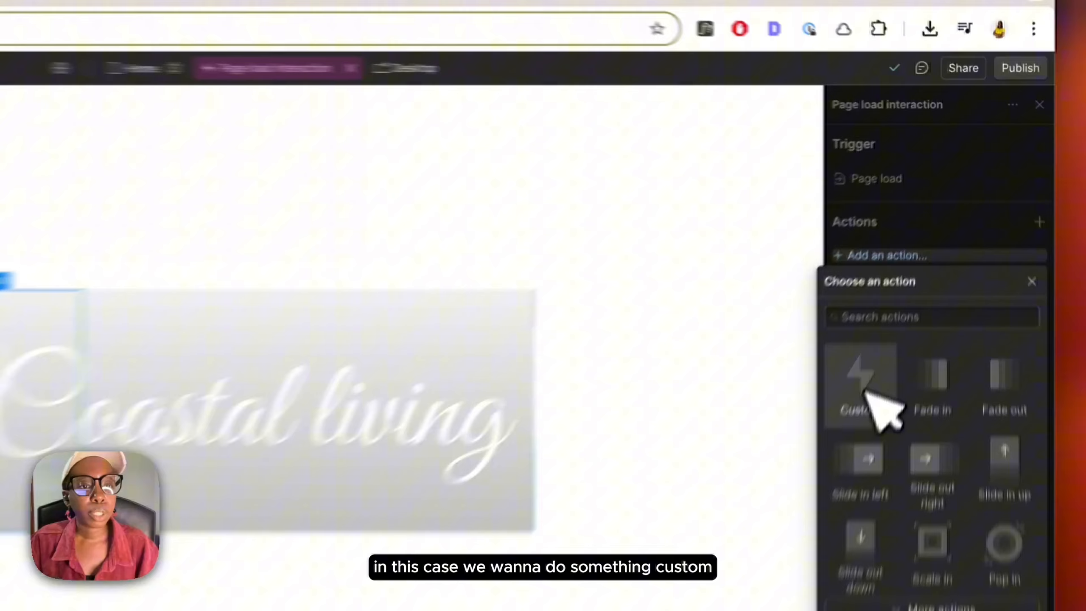
left_click(912, 257)
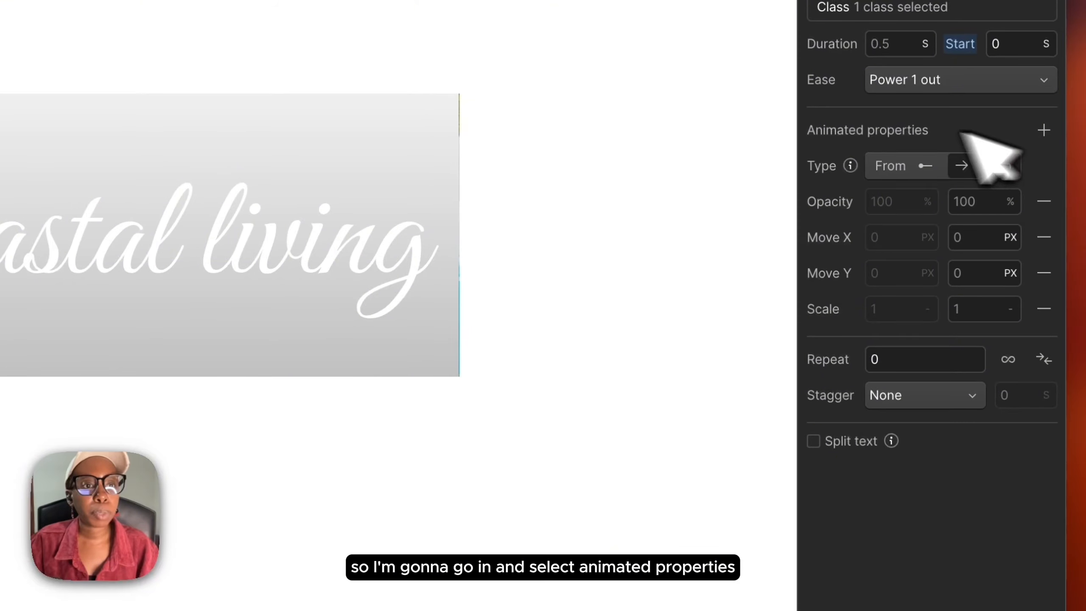
Step: Add Height as an animated property, set its To value to 0 %, and preview the animation
left_click(1042, 130)
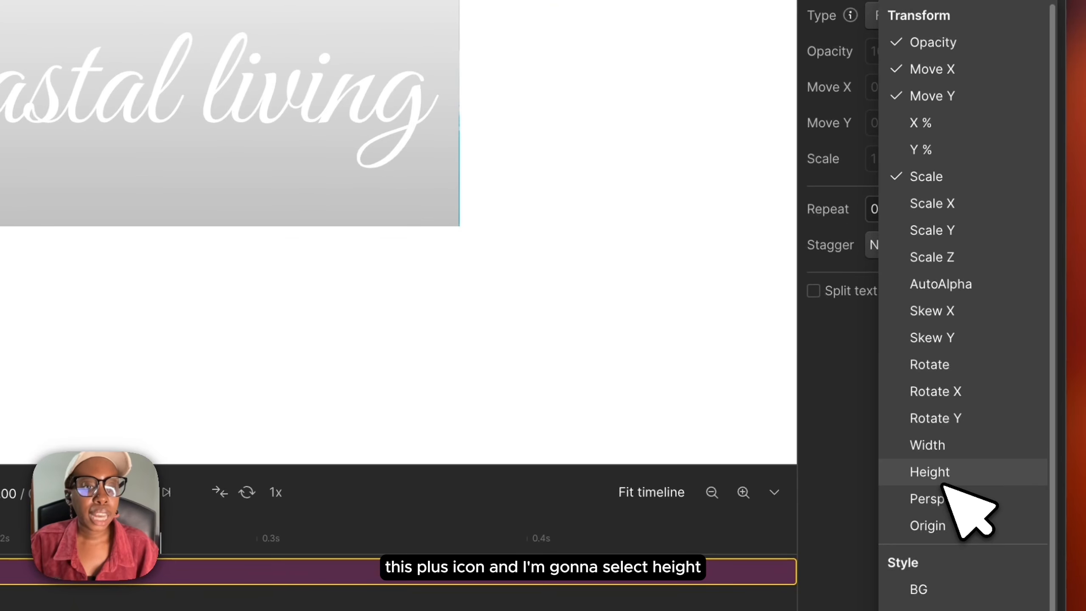
left_click(945, 482)
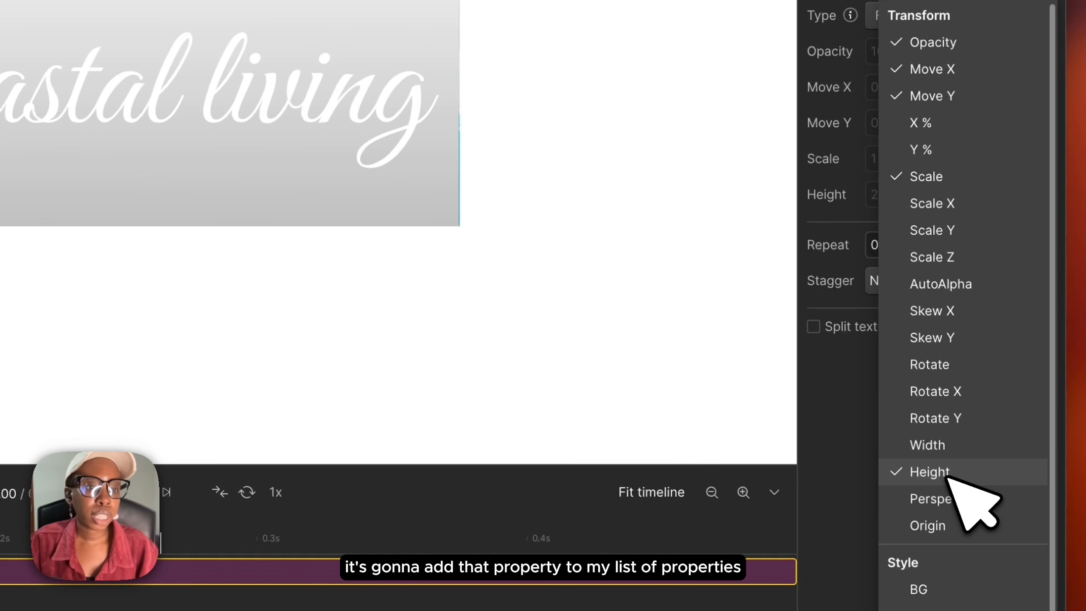
left_click(848, 427)
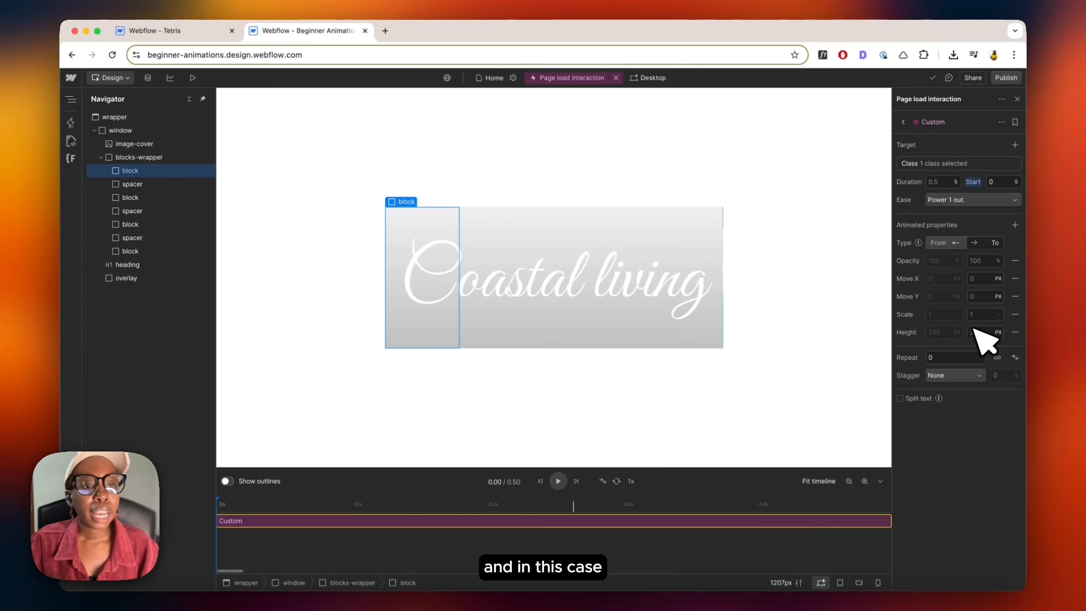
left_click(980, 334)
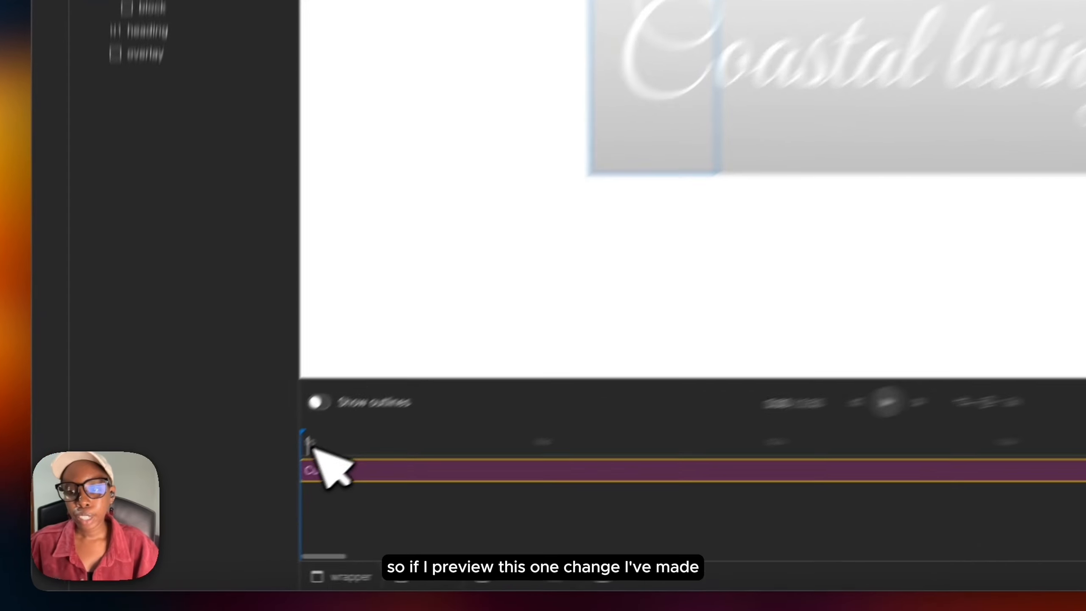
key("space")
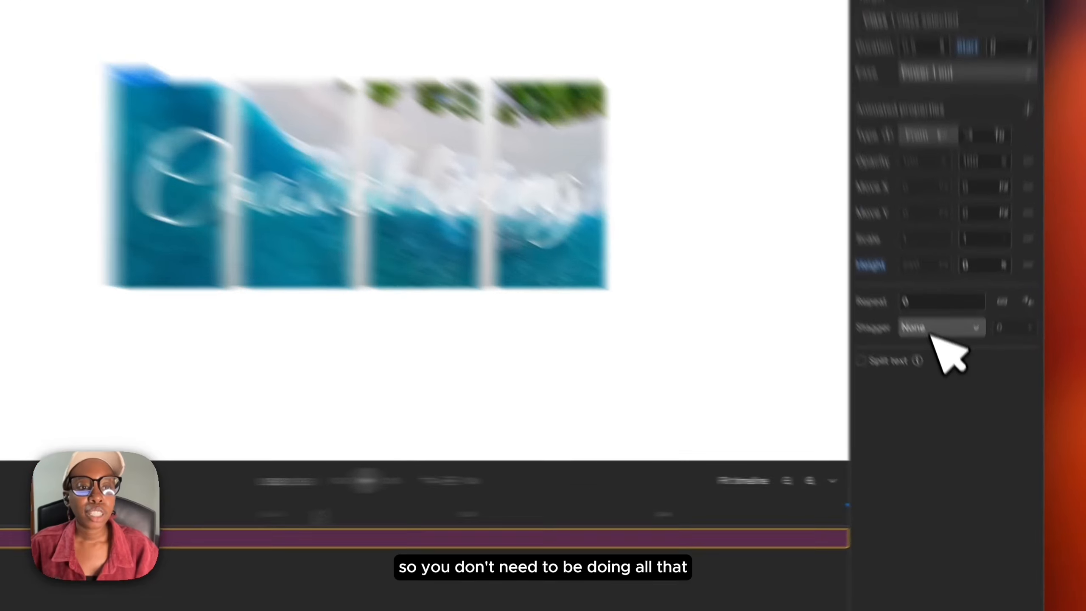
Step: Set the action's stagger to Offset time with 0.3 s
left_click(952, 376)
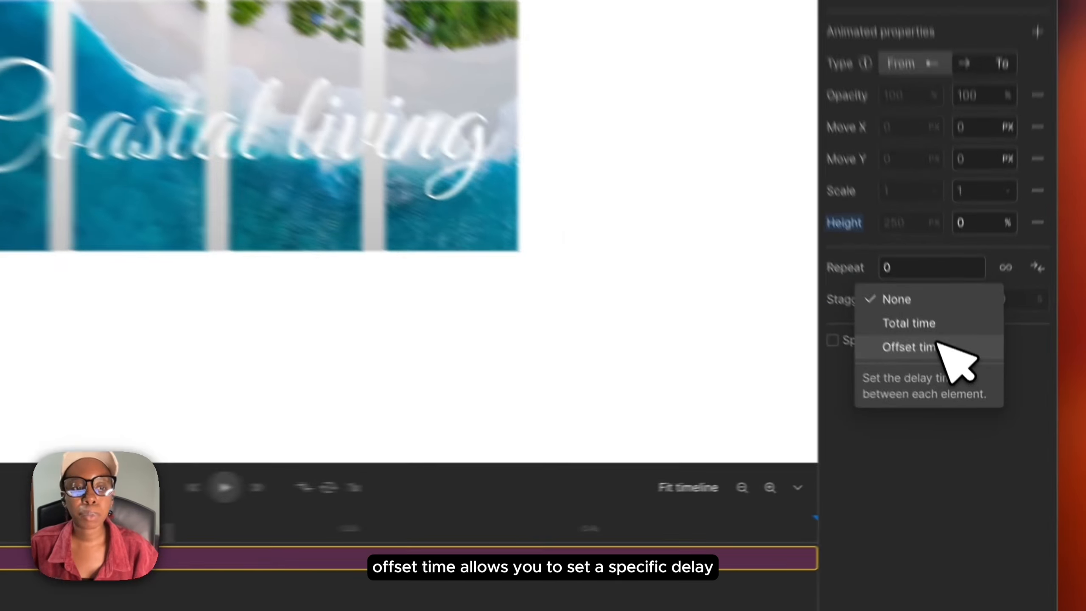
left_click(962, 402)
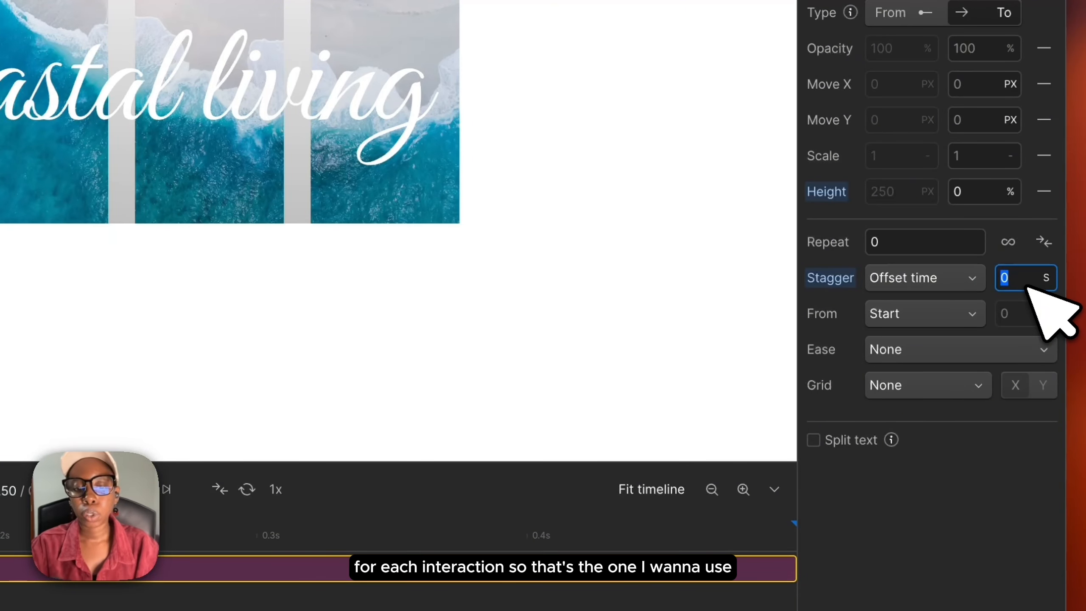
type("0.3")
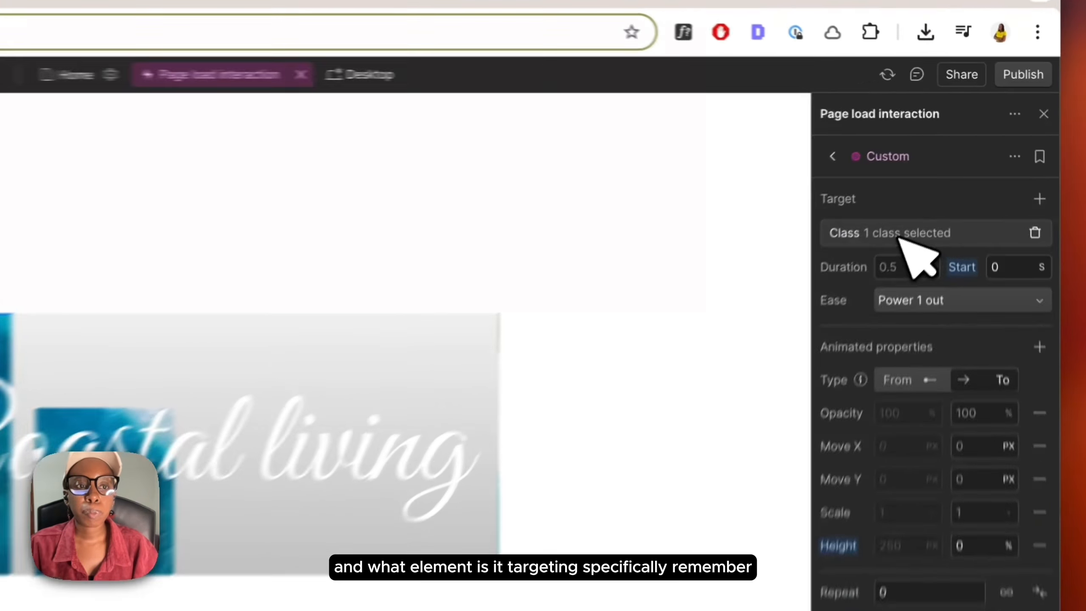
Step: Review the action's target class settings and preview the animation
left_click(939, 164)
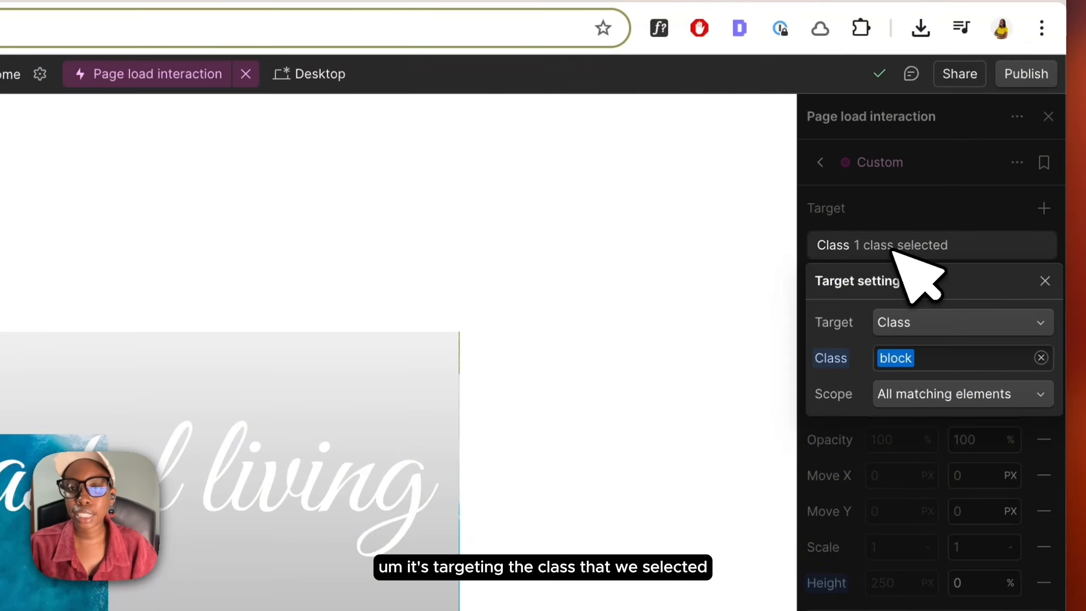
left_click(868, 185)
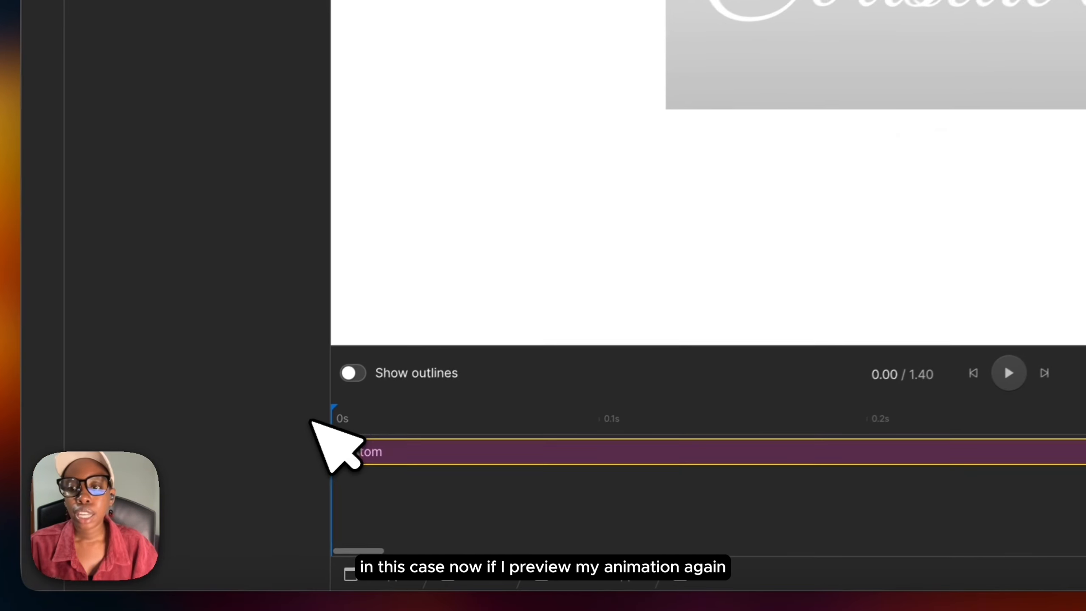
key("space")
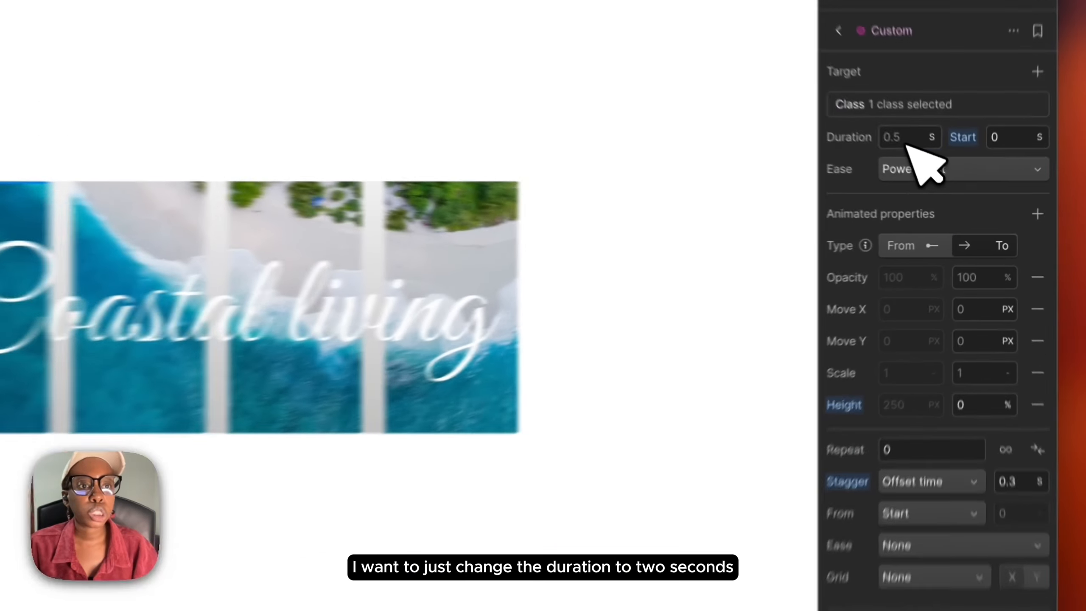
Step: Set the action's duration to 2 s
left_click(940, 183)
key("BackSpace")
type("2")
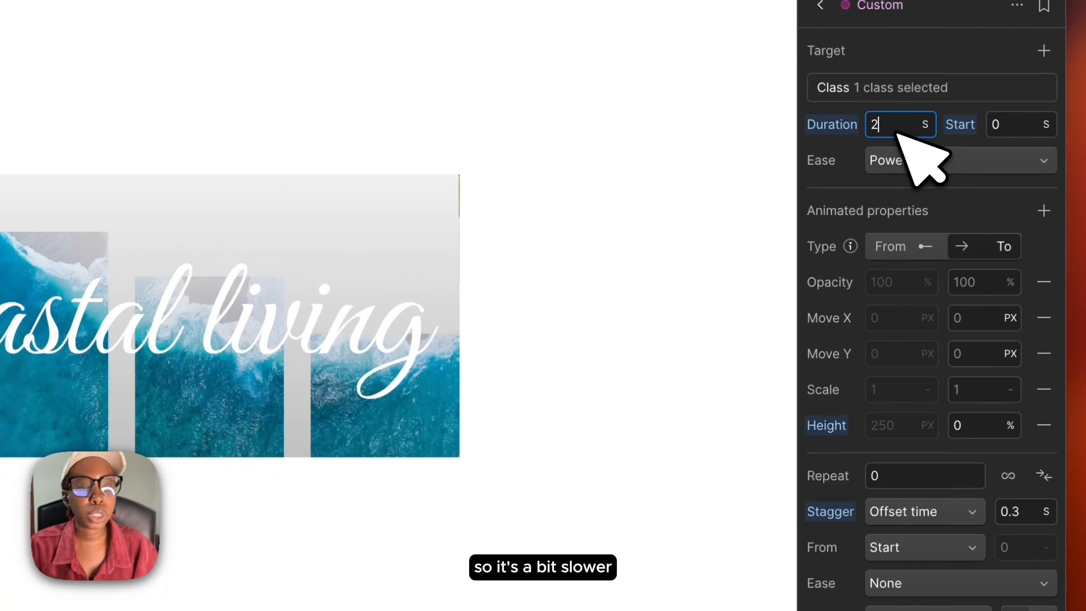
Step: Set the action's ease to Power 3 in out and preview the animation
left_click(917, 154)
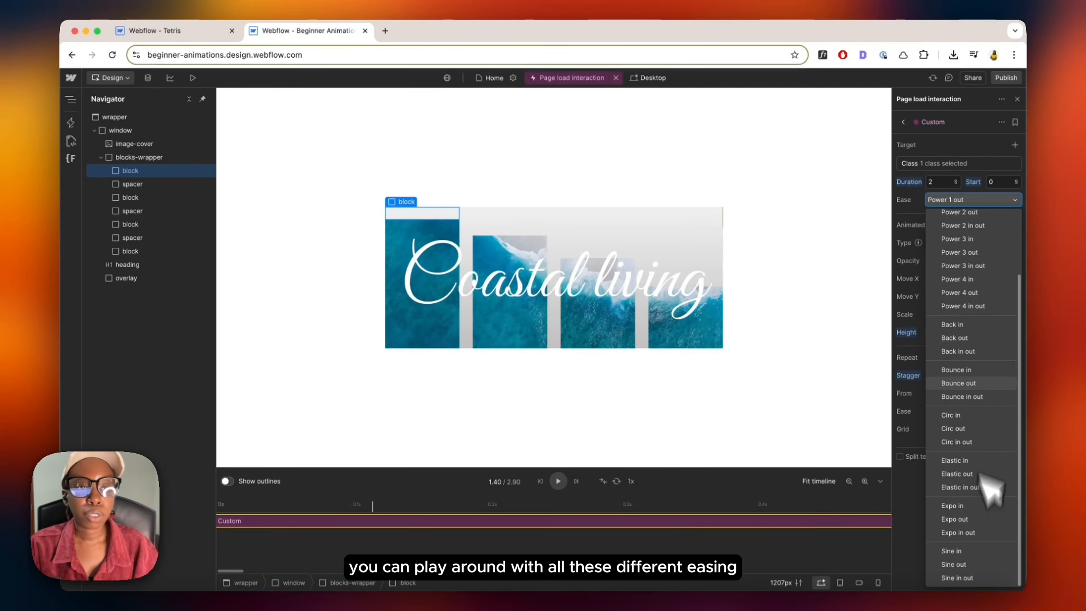
left_click(979, 343)
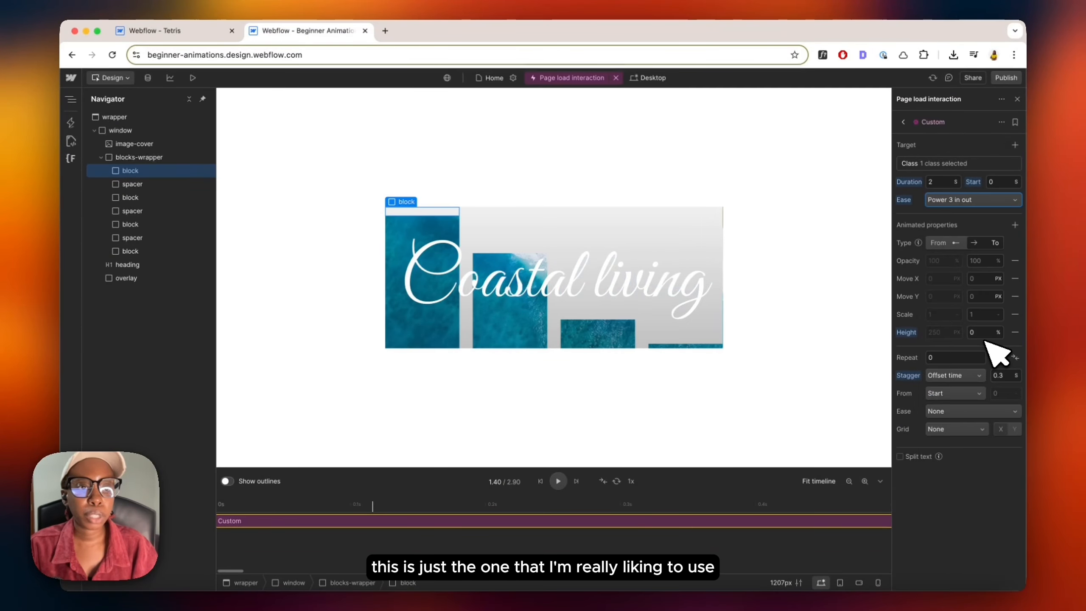
key("space")
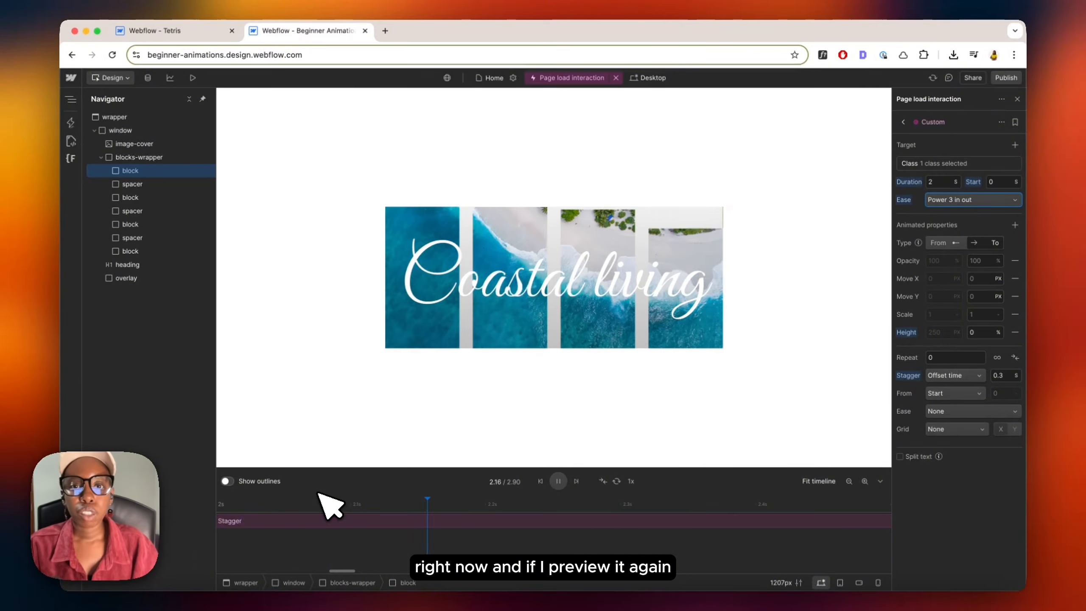
key("space")
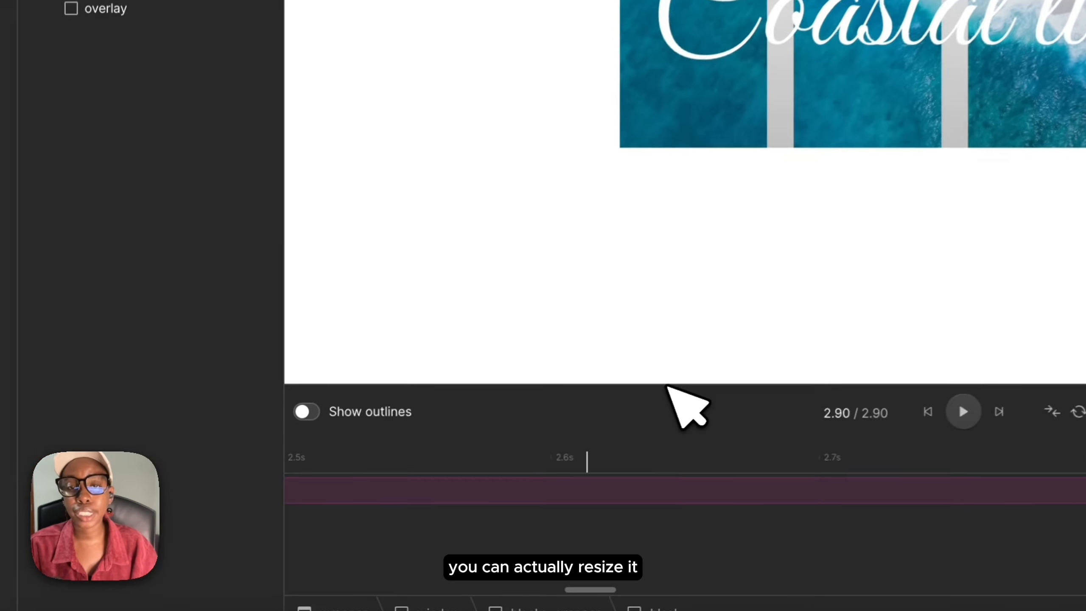
Step: Enlarge the timeline area and turn on Show outlines for the animation
left_click_drag(668, 386, 679, 235)
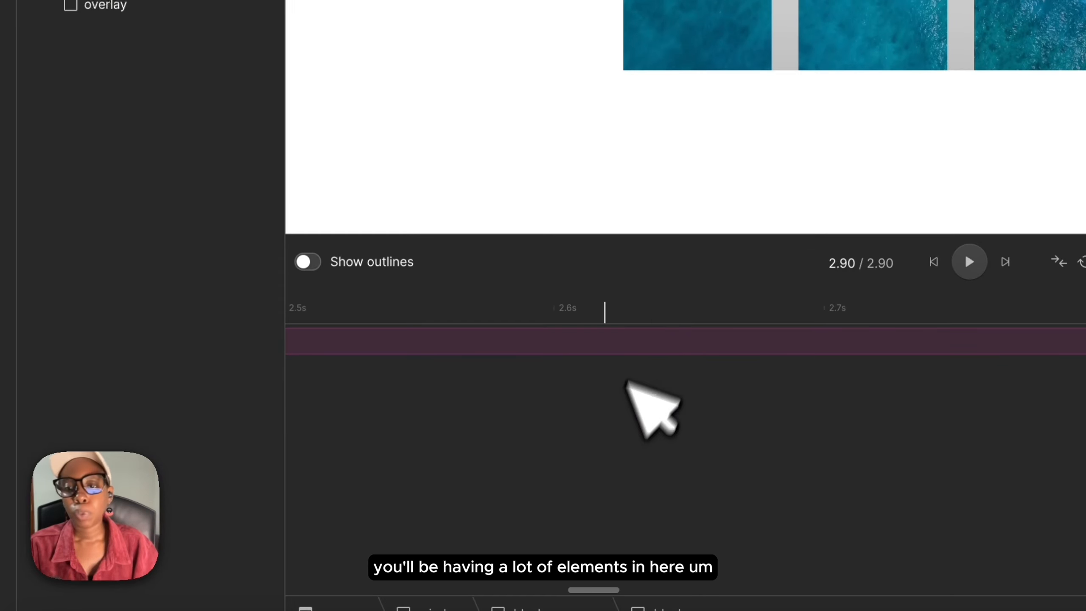
scroll(619, 427, "left", 10)
scroll(346, 359, "left", 10)
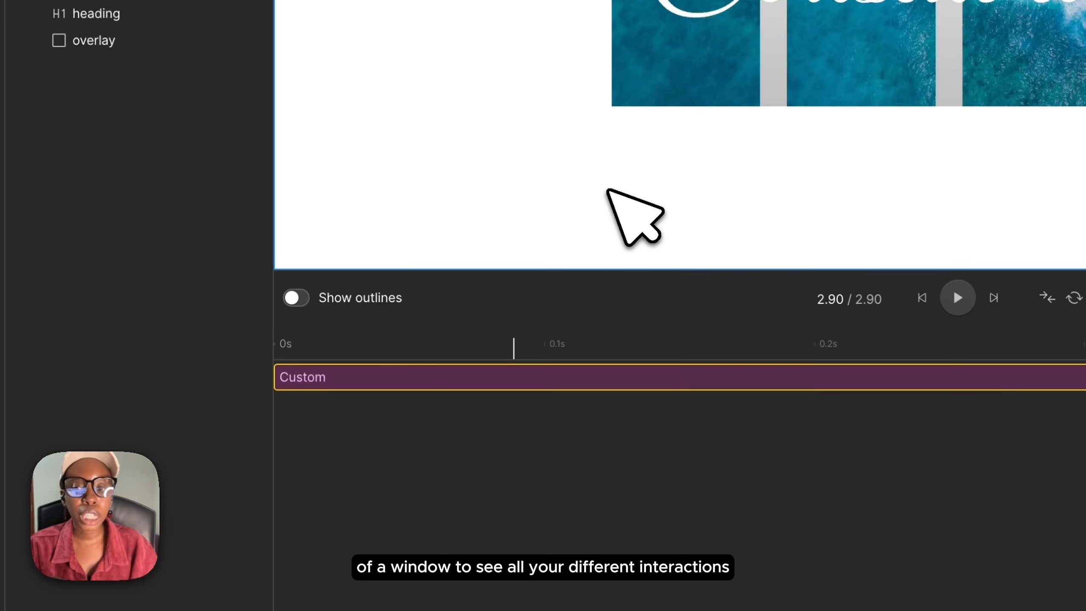
scroll(616, 454, "down", 5)
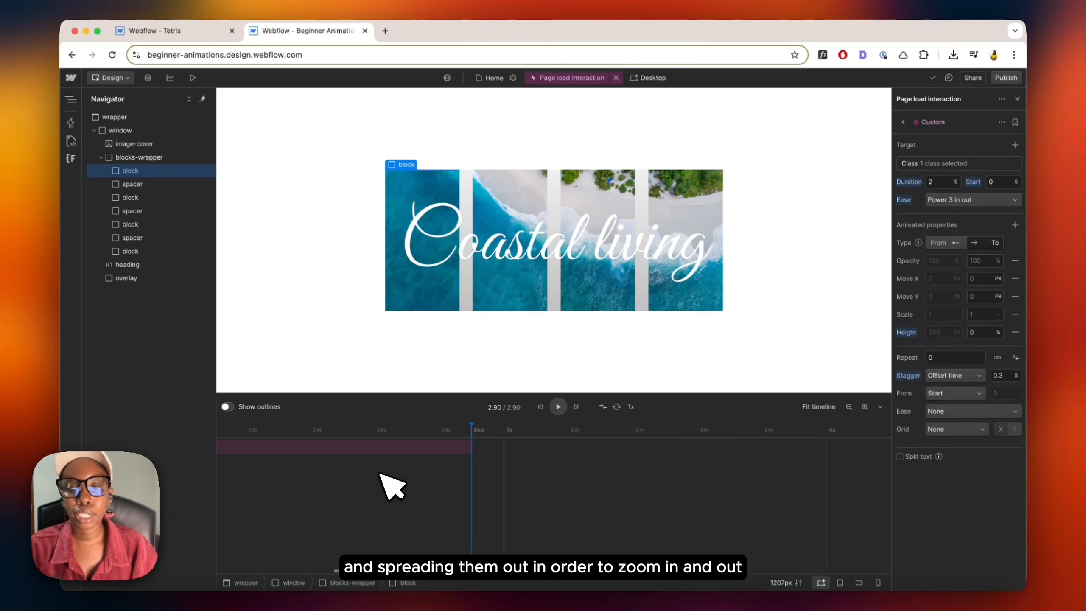
scroll(380, 473, "down", 3)
scroll(380, 472, "up", 3)
scroll(379, 473, "down", 4)
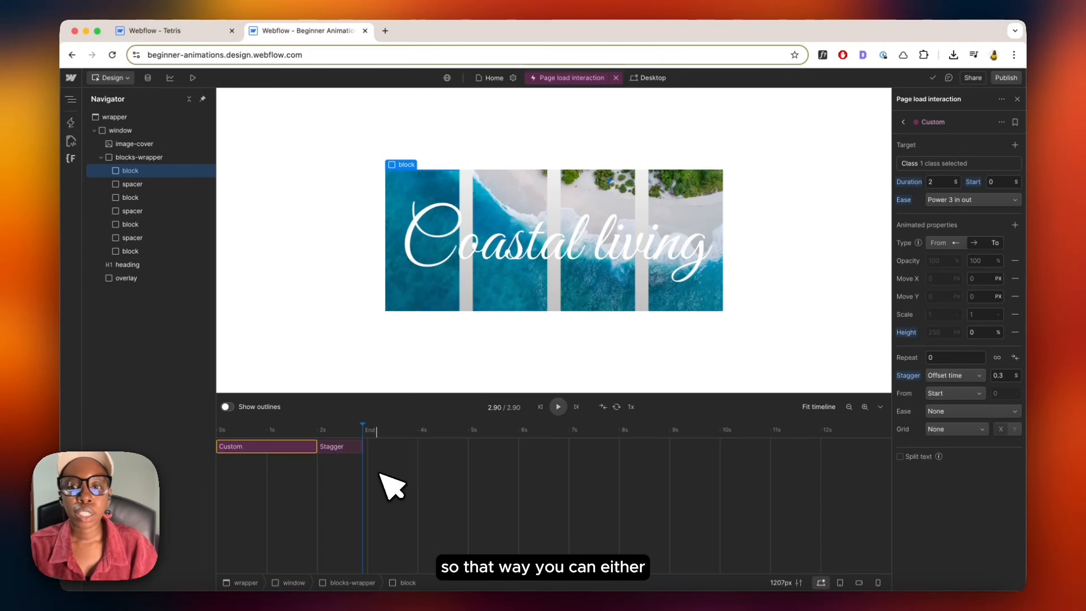
scroll(380, 474, "up", 3)
scroll(381, 473, "down", 3)
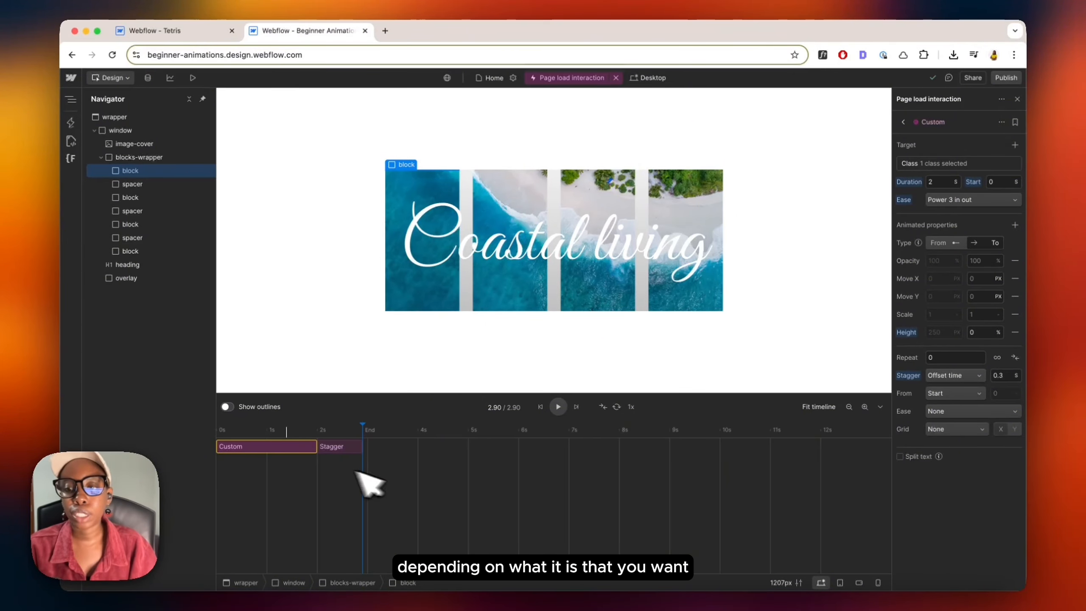
scroll(300, 481, "up", 3)
scroll(273, 464, "left", 5)
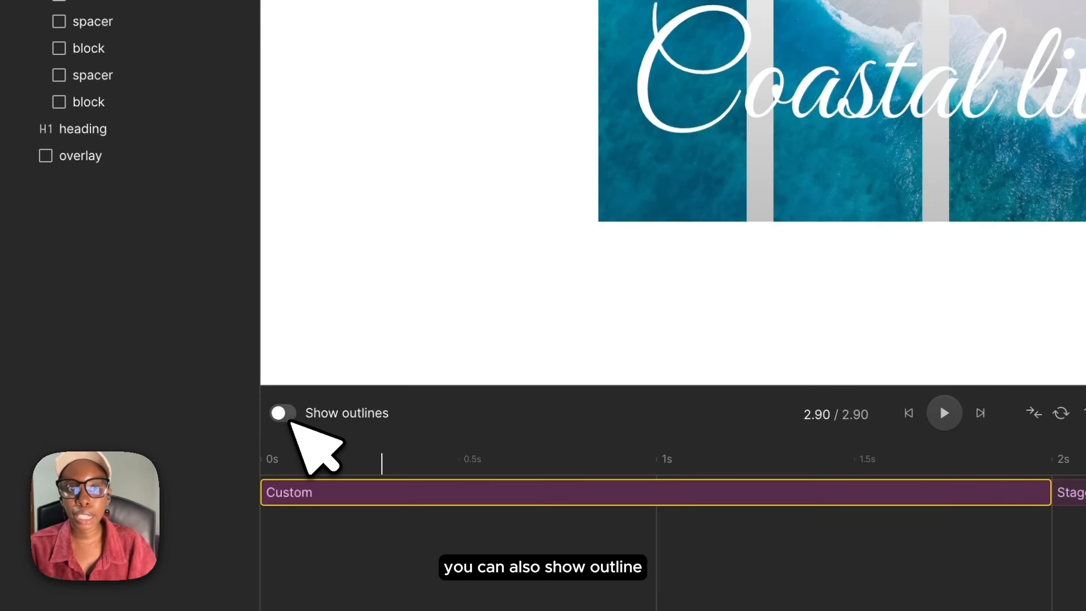
left_click(286, 415)
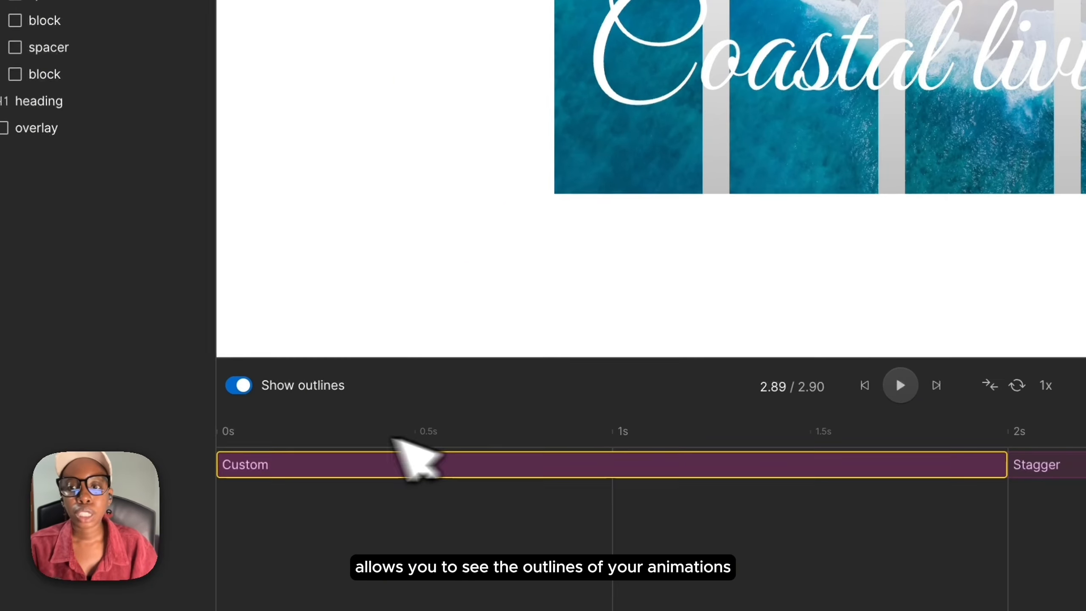
Step: Scrub and play the timeline preview to examine the gaps the spacers leave between the blocks
left_click(282, 461)
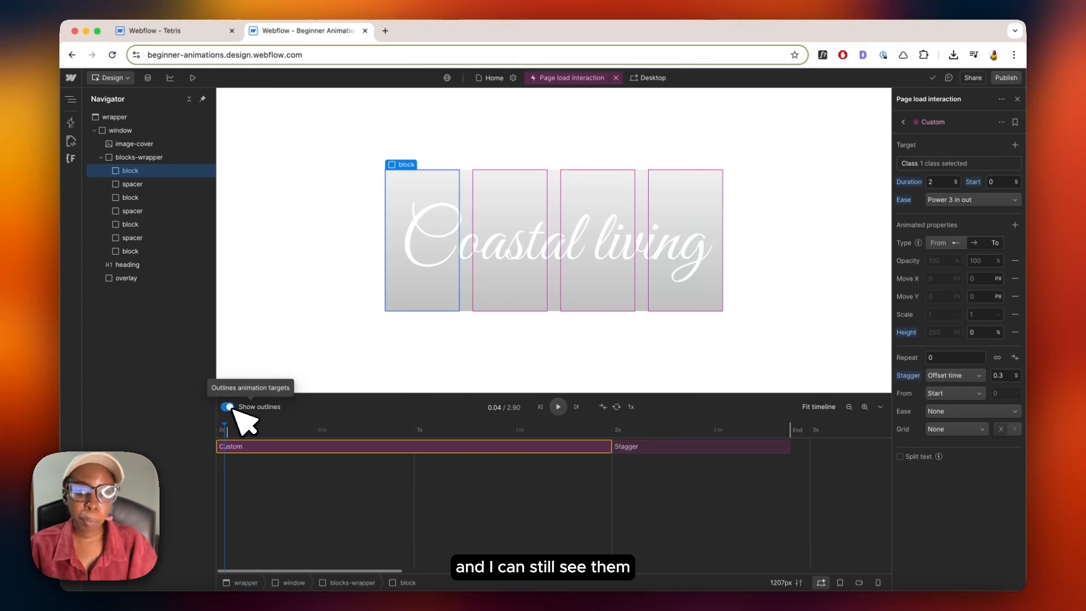
left_click(243, 428)
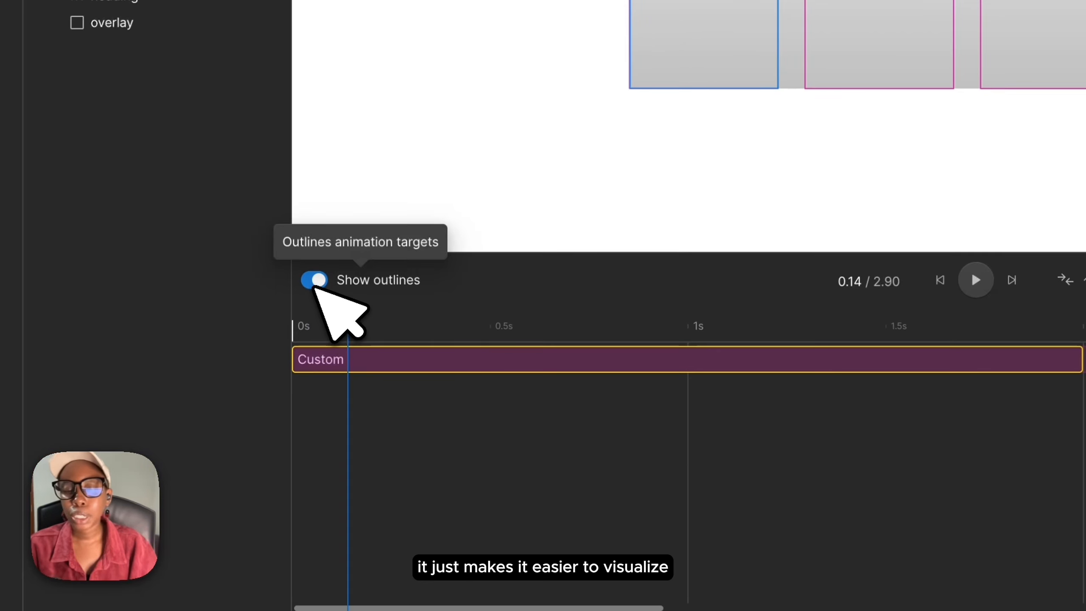
left_click_drag(347, 324, 289, 326)
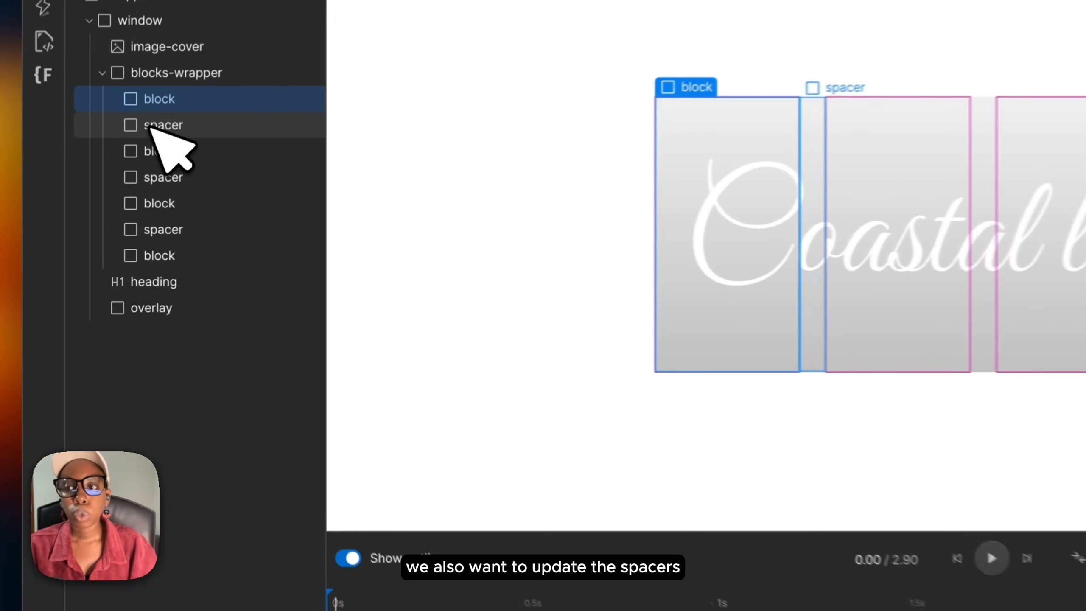
left_click(141, 184)
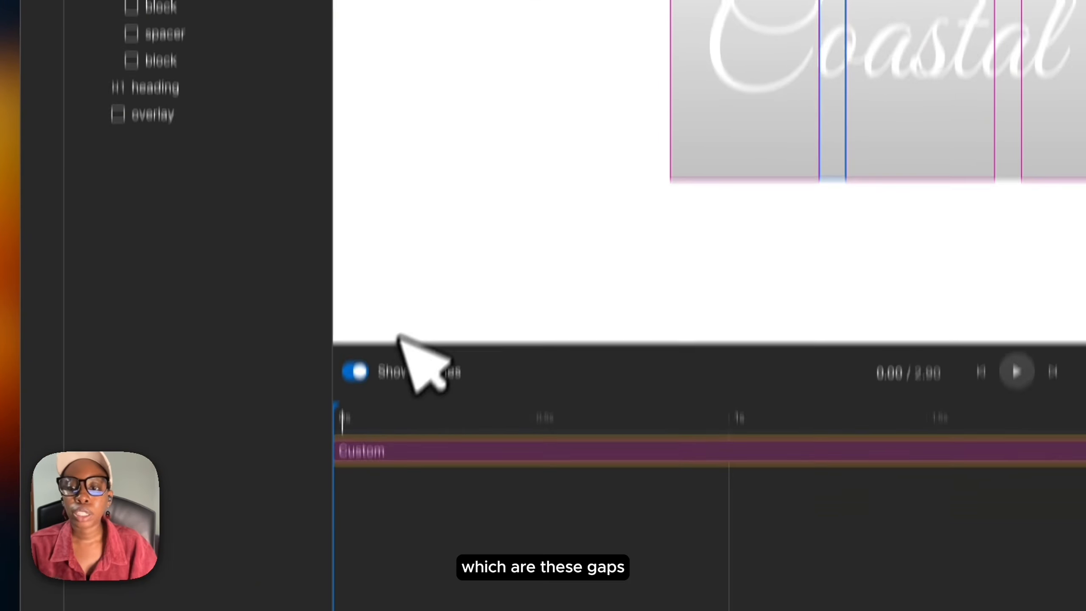
key("space")
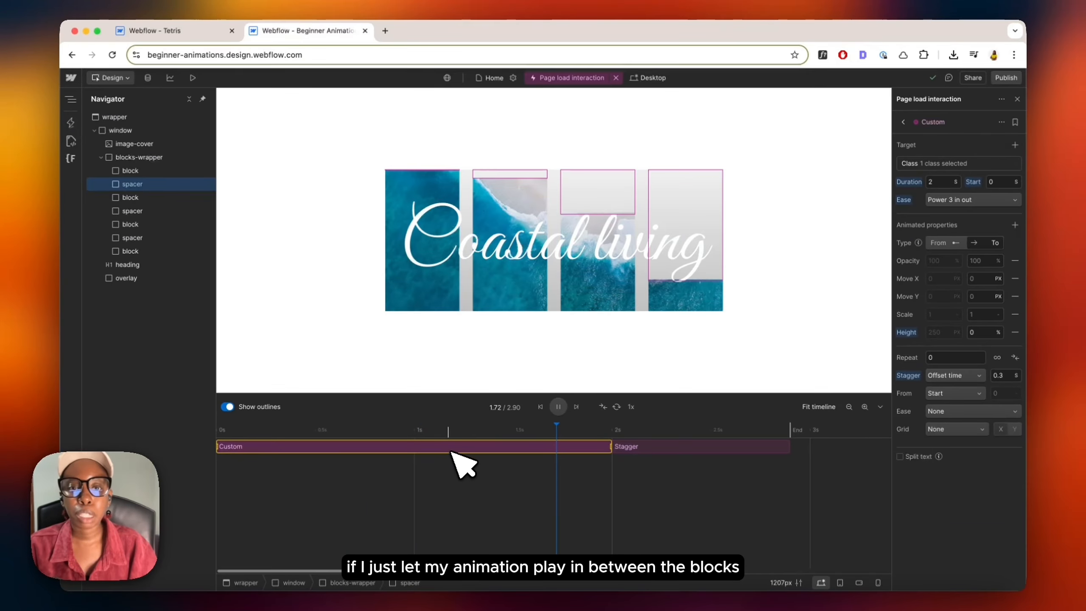
key("space")
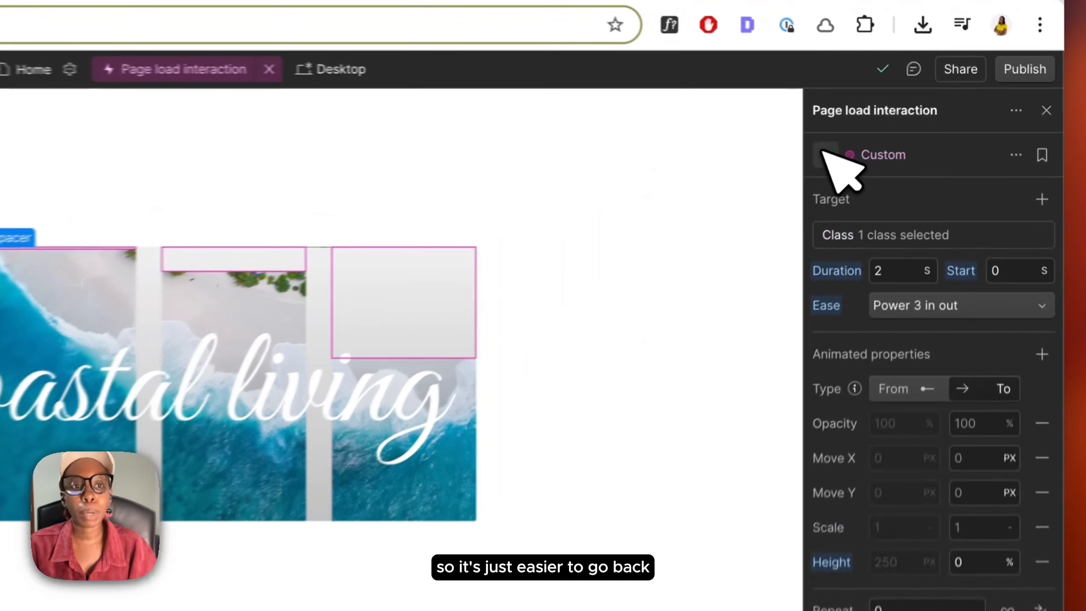
Step: Add a second Custom action to the page load interaction
left_click(904, 122)
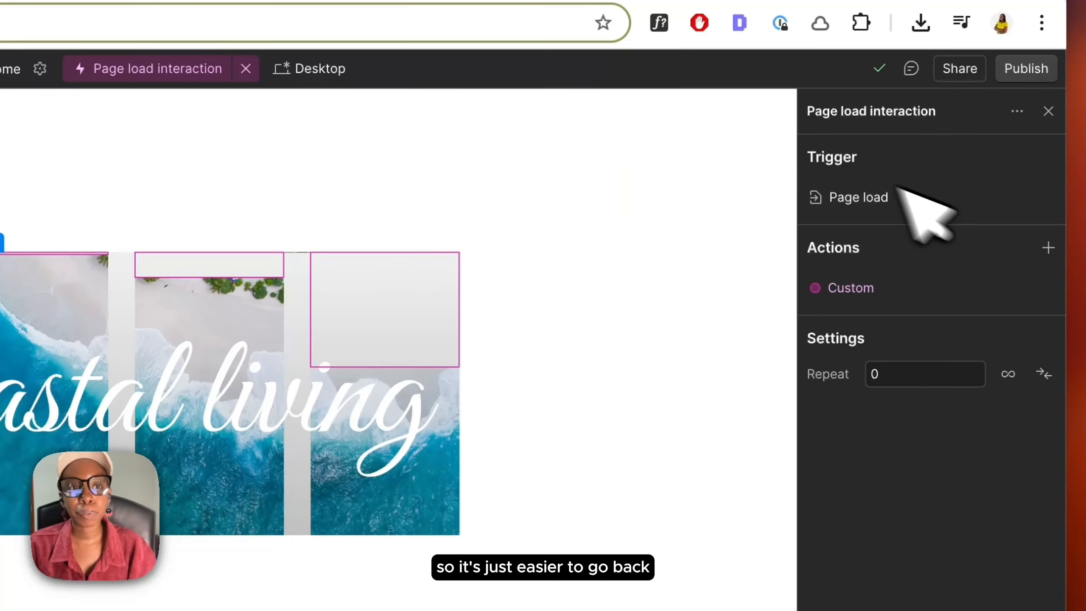
left_click(1047, 248)
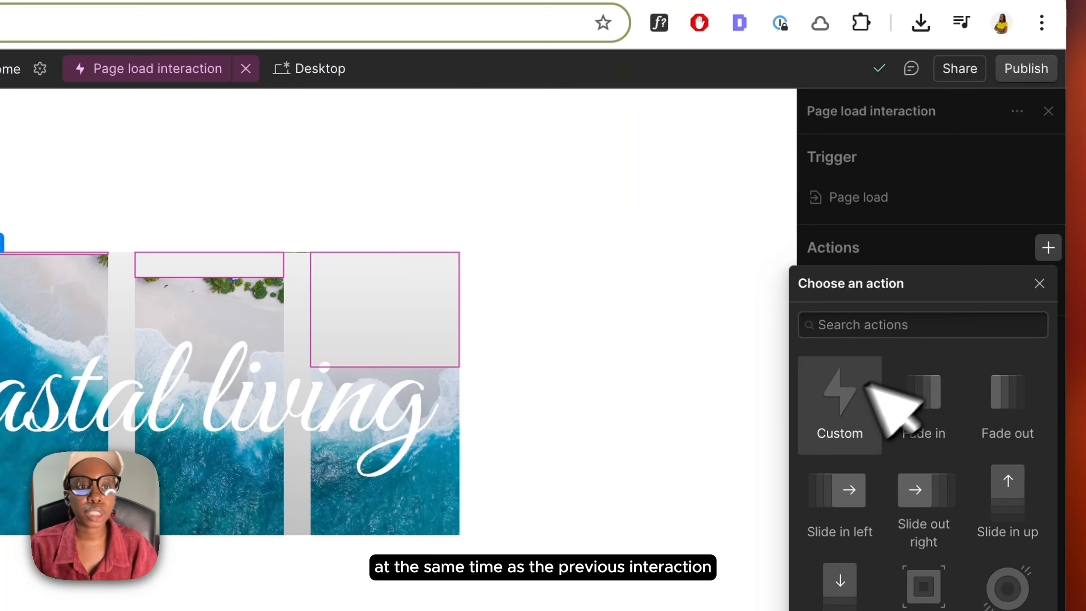
left_click(853, 412)
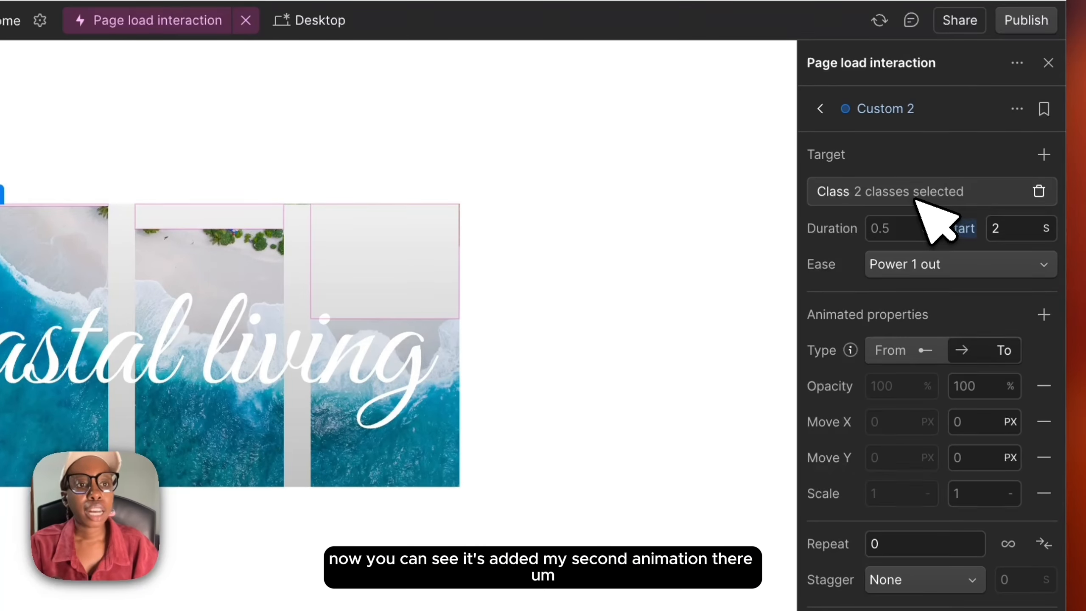
Step: Inspect the new action's target classes and the spacers' align-bot and align-top combo classes
left_click(917, 197)
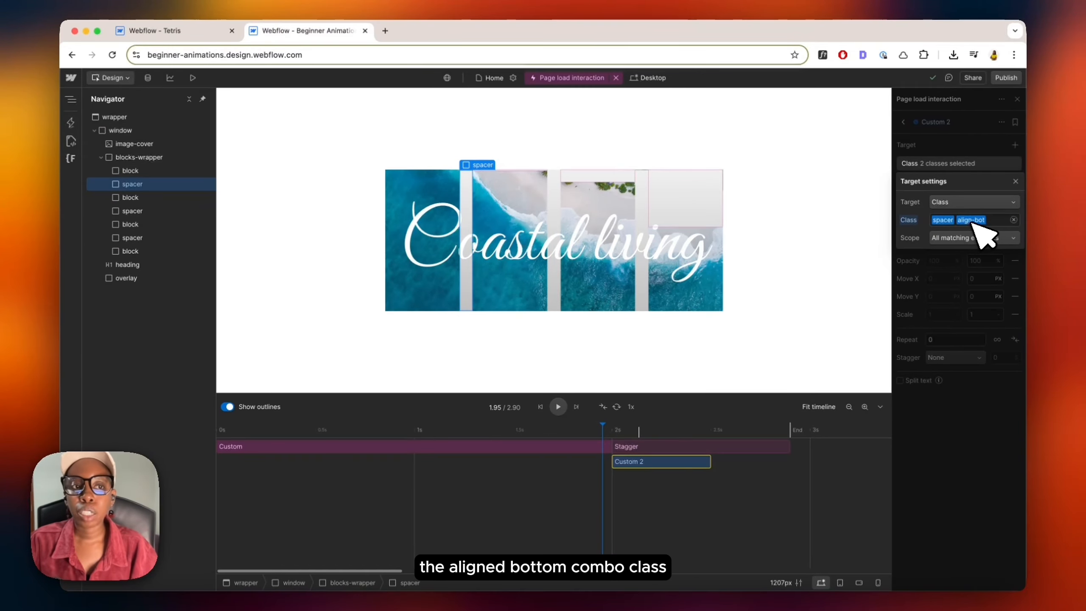
left_click(990, 160)
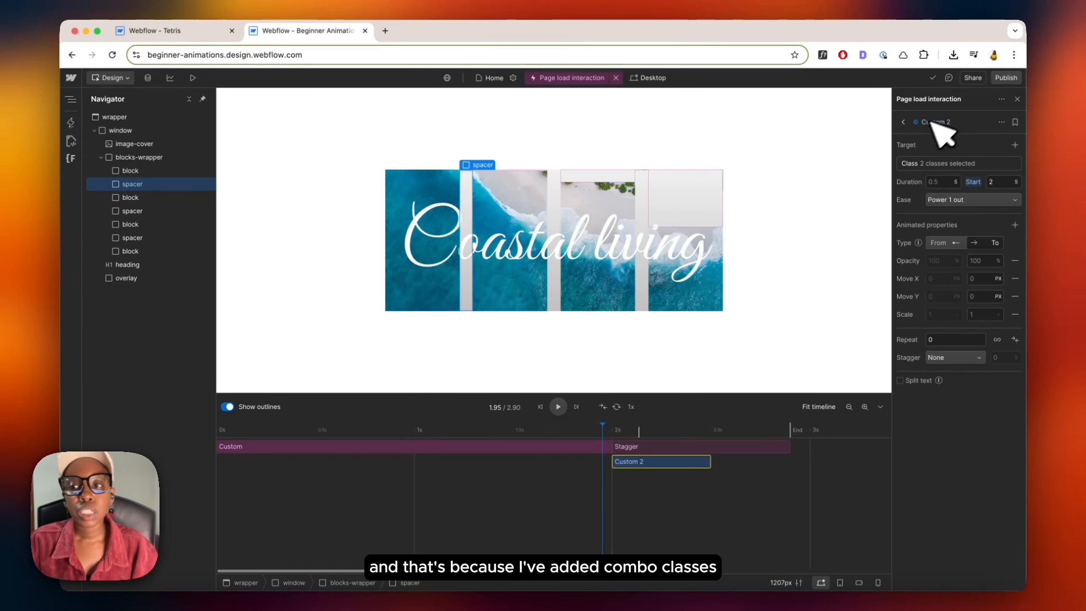
left_click(1017, 99)
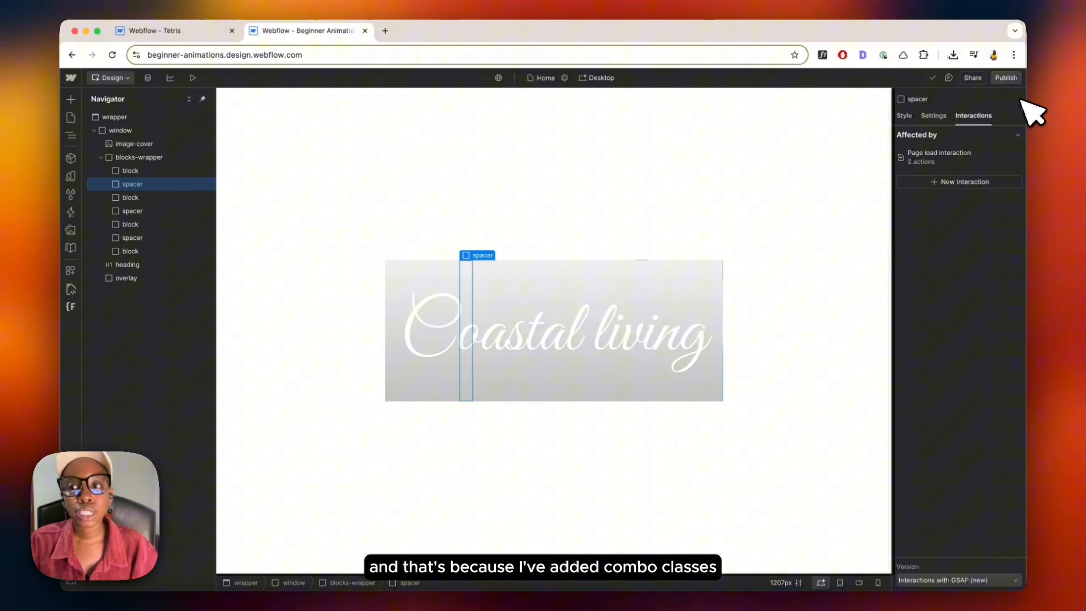
left_click(905, 116)
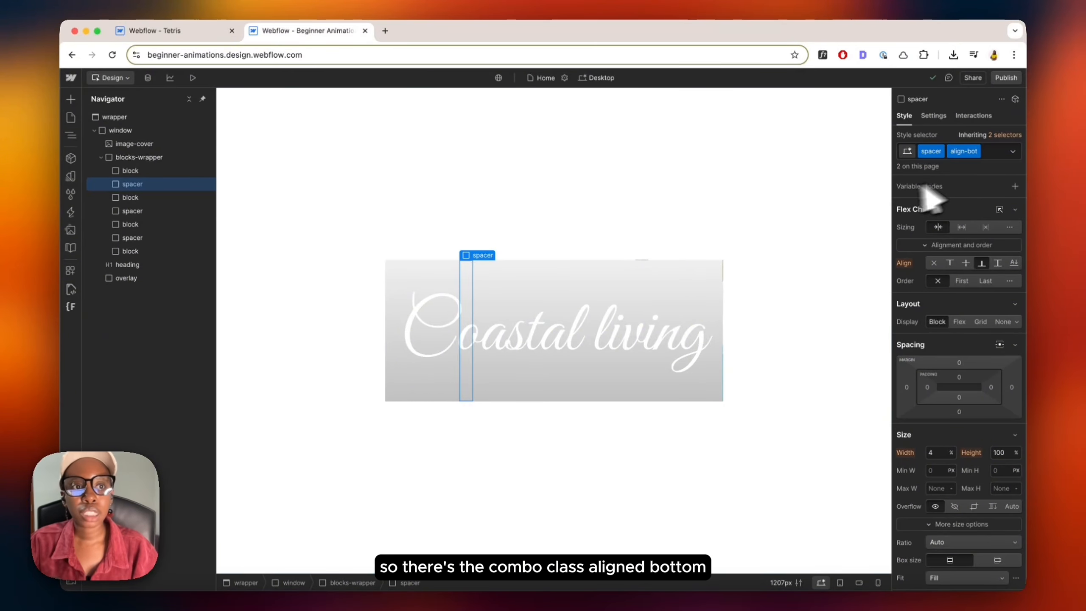
left_click(133, 210)
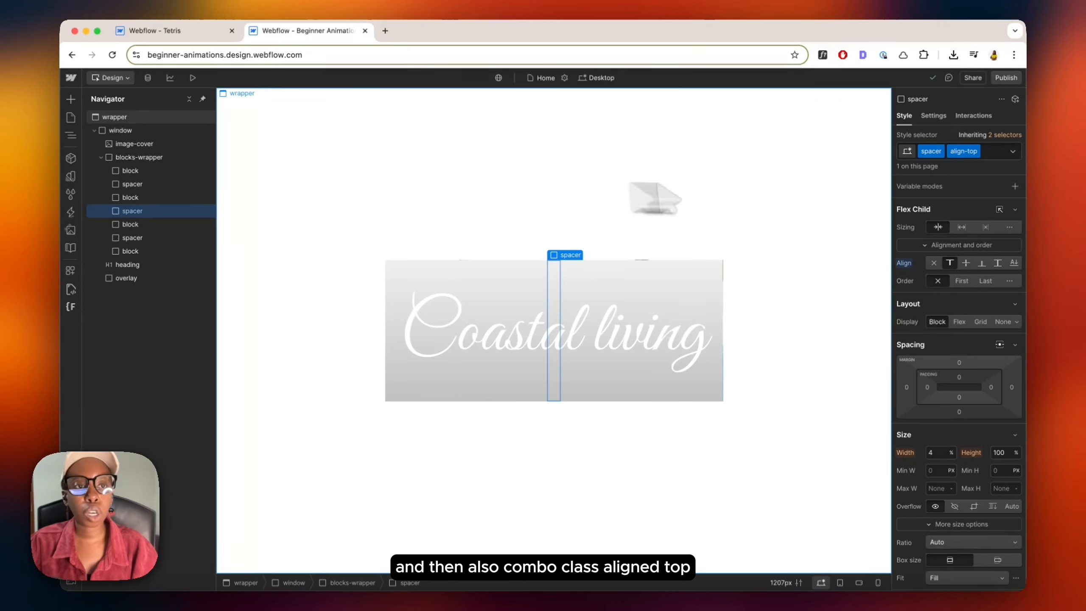
left_click(974, 116)
Step: Reopen the page load interaction from a block, open its second action and rename it Spacer Resize
left_click(123, 118)
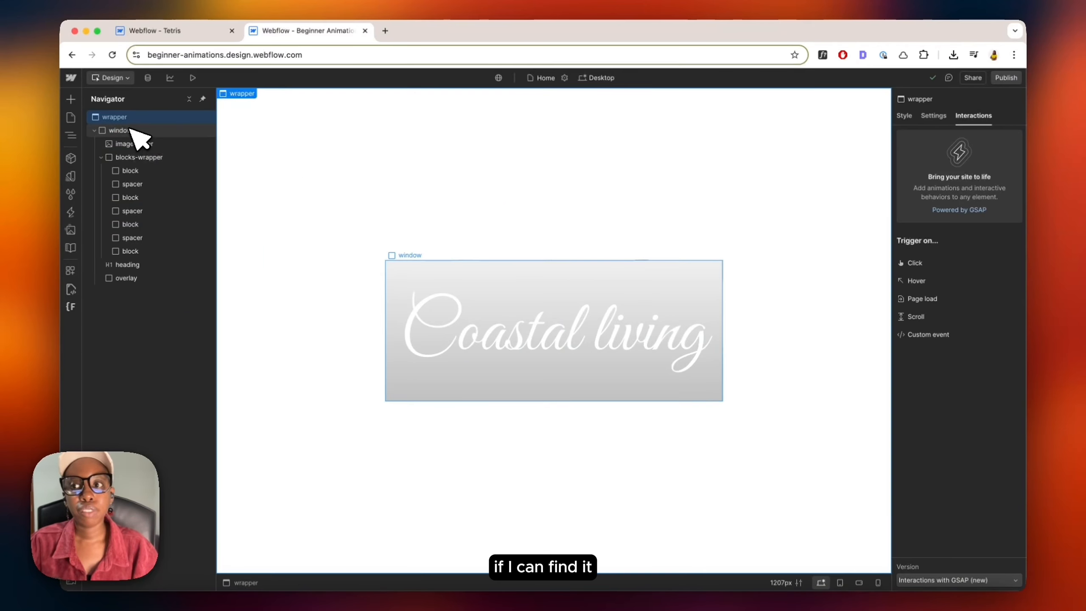
left_click(128, 144)
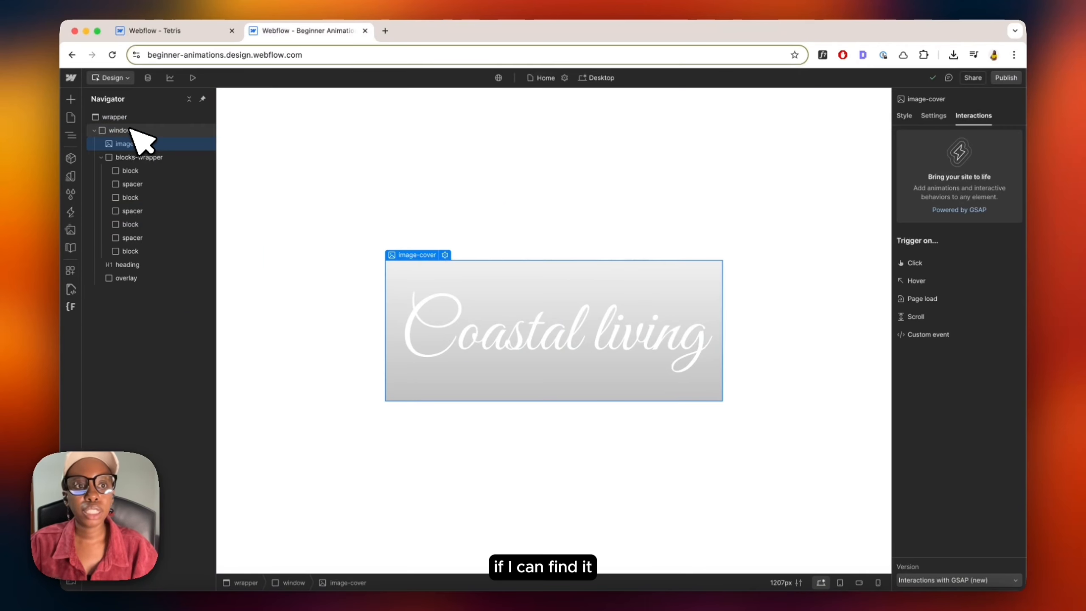
left_click(130, 170)
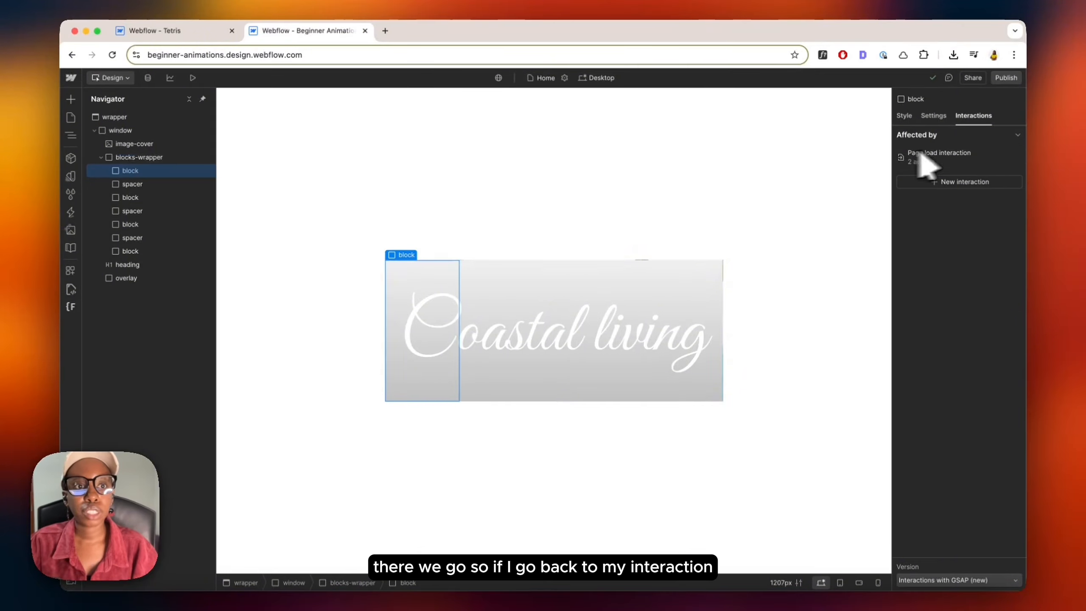
left_click(938, 152)
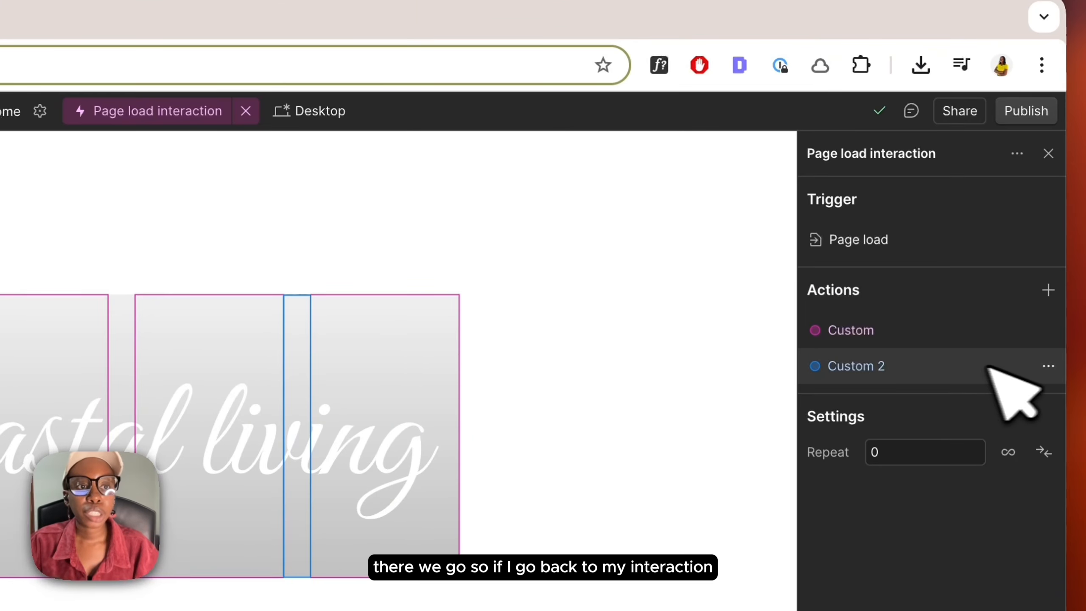
left_click(1014, 367)
left_click(897, 201)
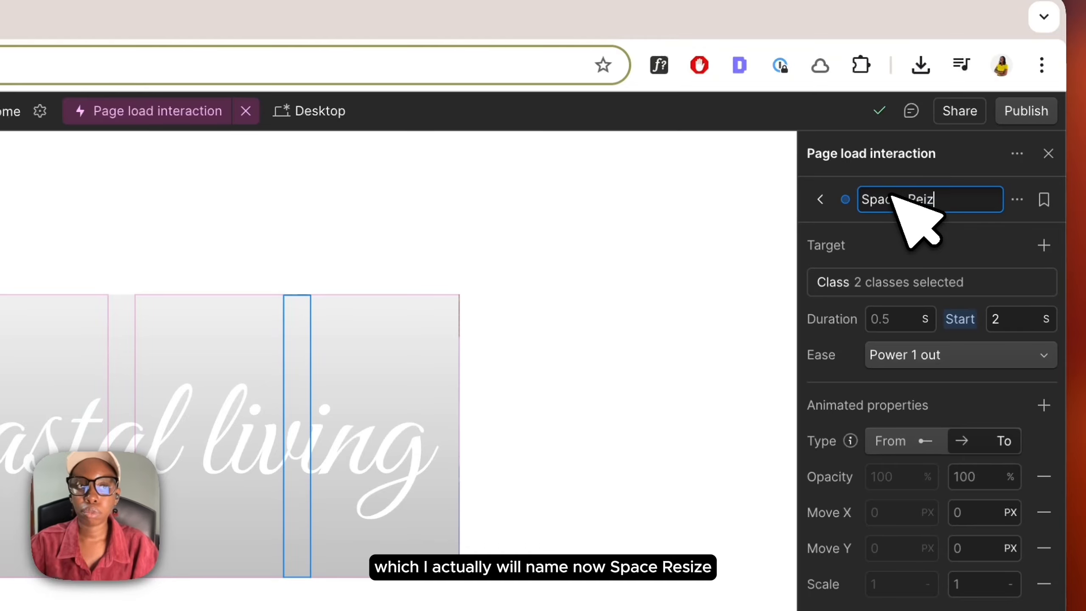
left_click(927, 199)
key("BackSpace")
key("BackSpace")
key("BackSpace")
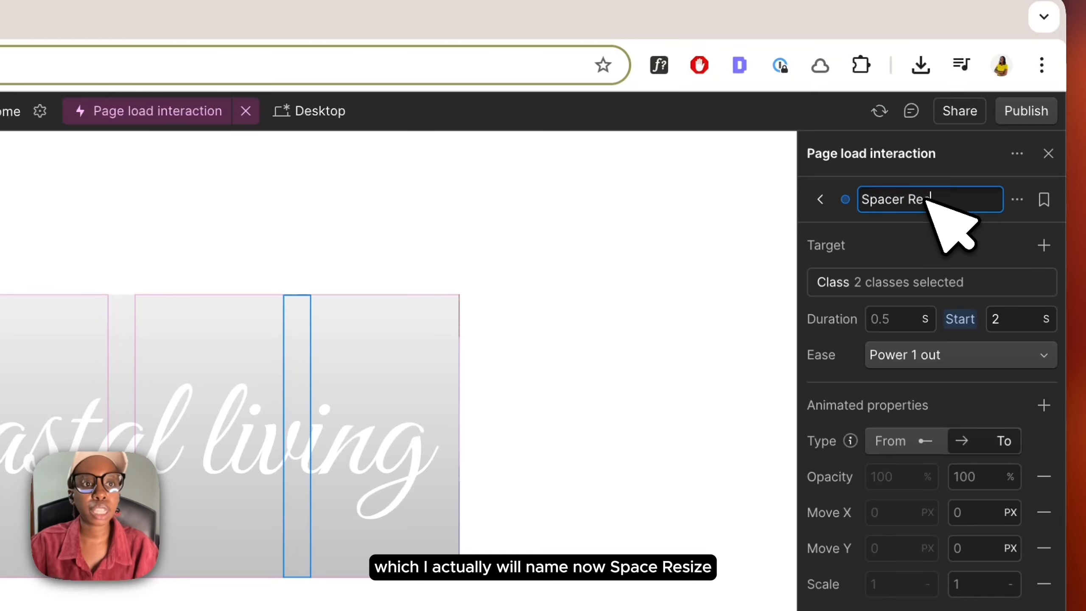
key("Return")
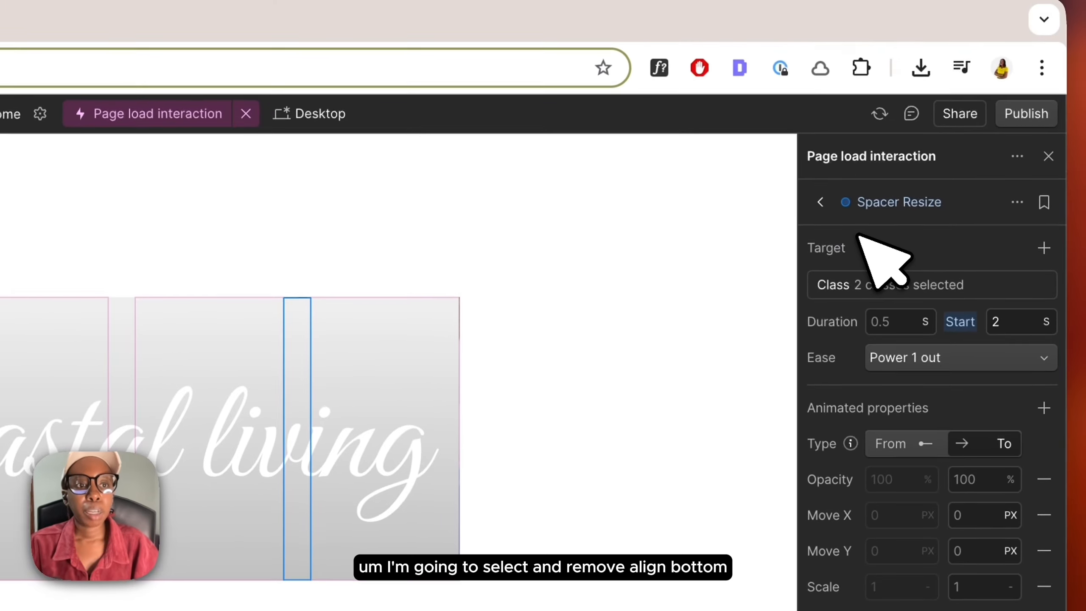
Step: Remove the align-bot class from the Spacer Resize target so it targets only the spacer class
left_click(906, 287)
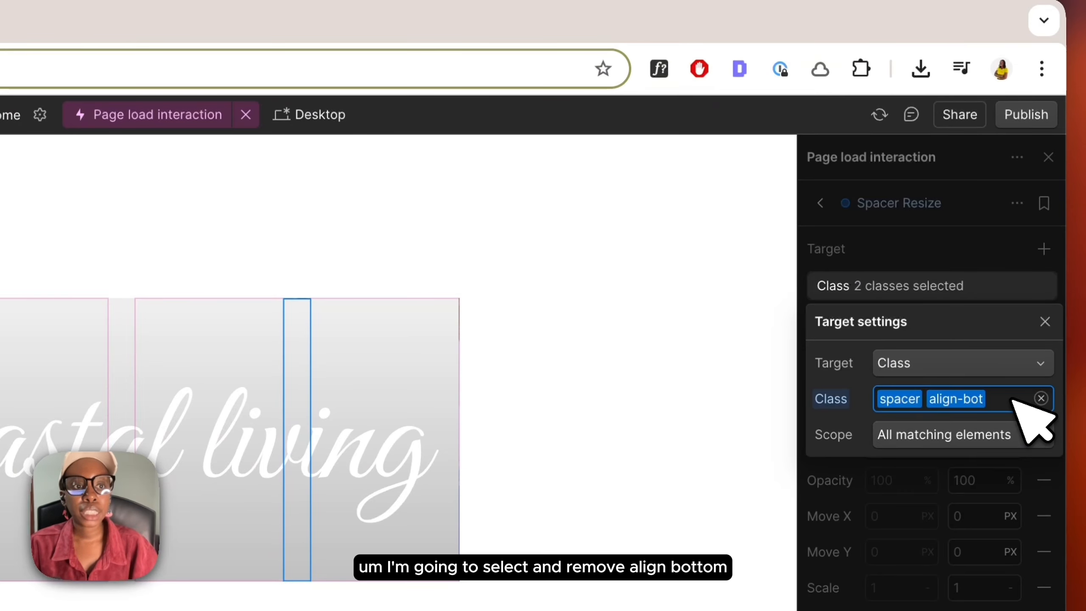
left_click(1015, 399)
key("BackSpace")
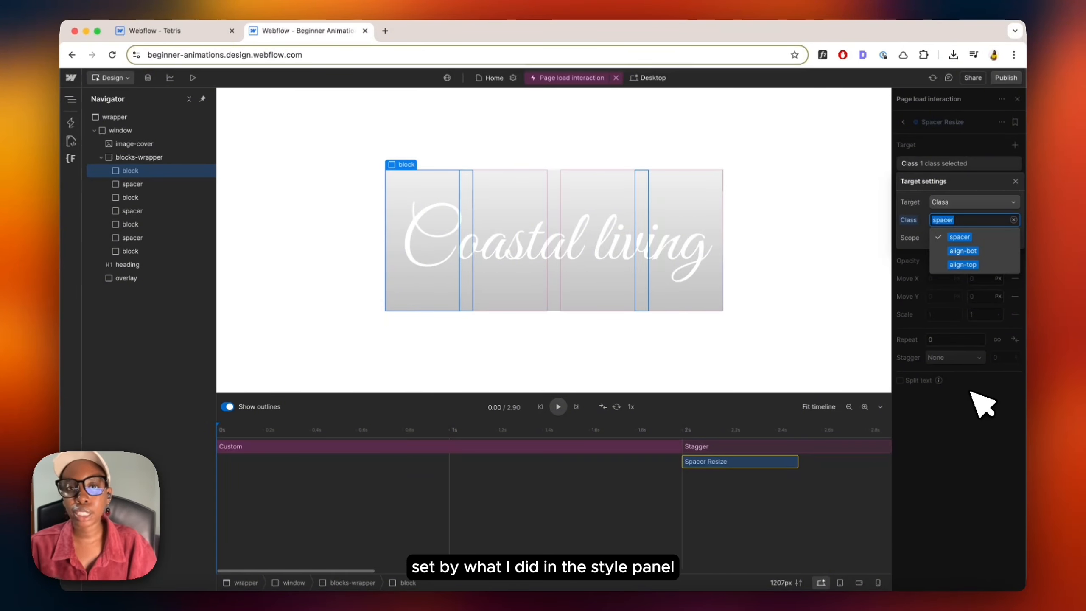
left_click(970, 391)
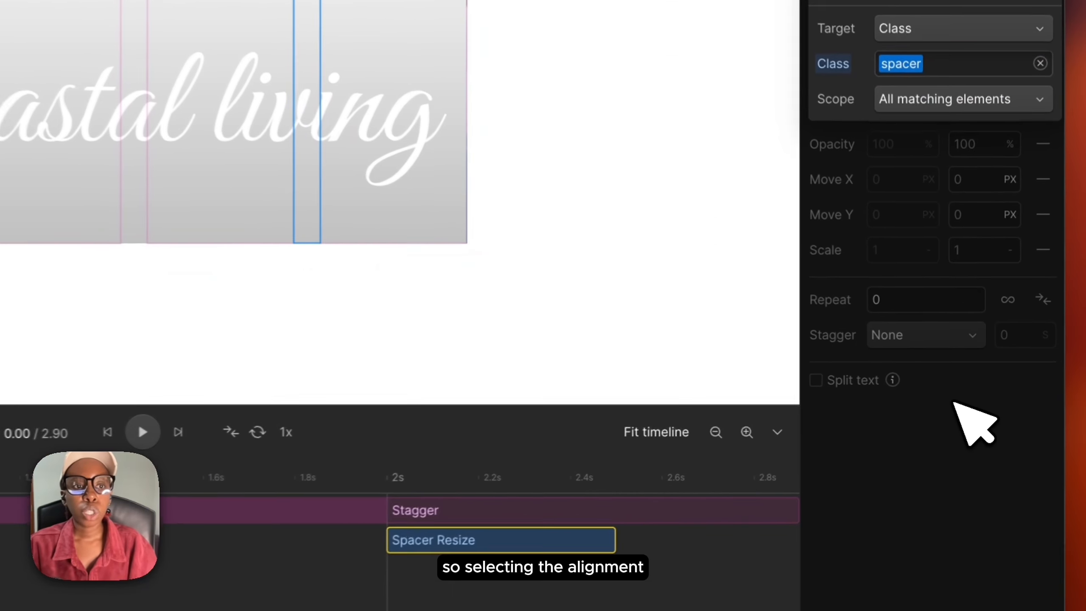
Step: Set the Spacer Resize duration to 1.2 s and its ease to Power 3 in out
left_click(946, 483)
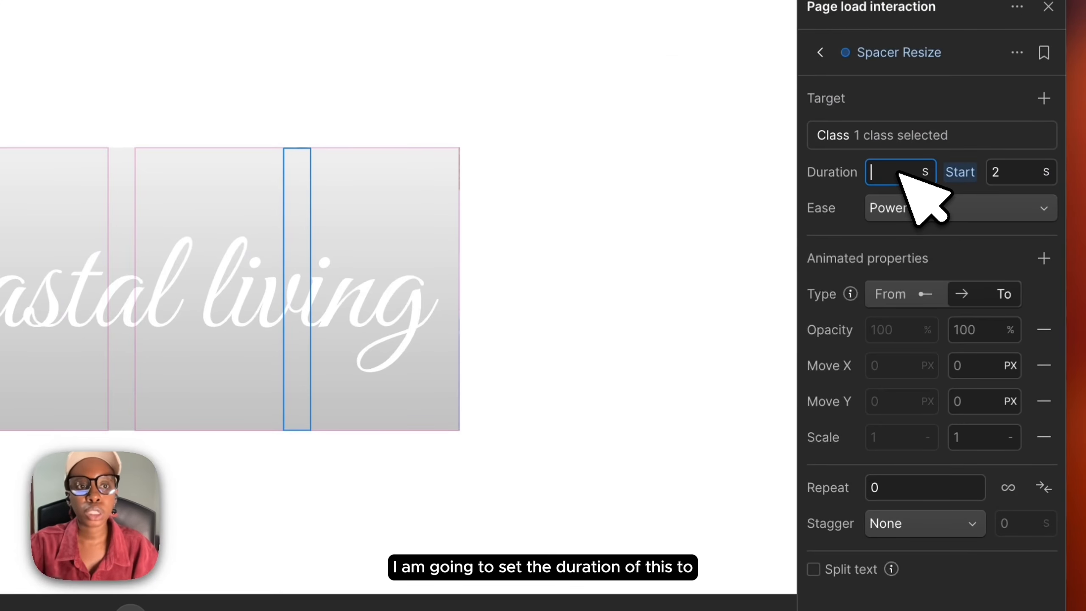
type("1.2")
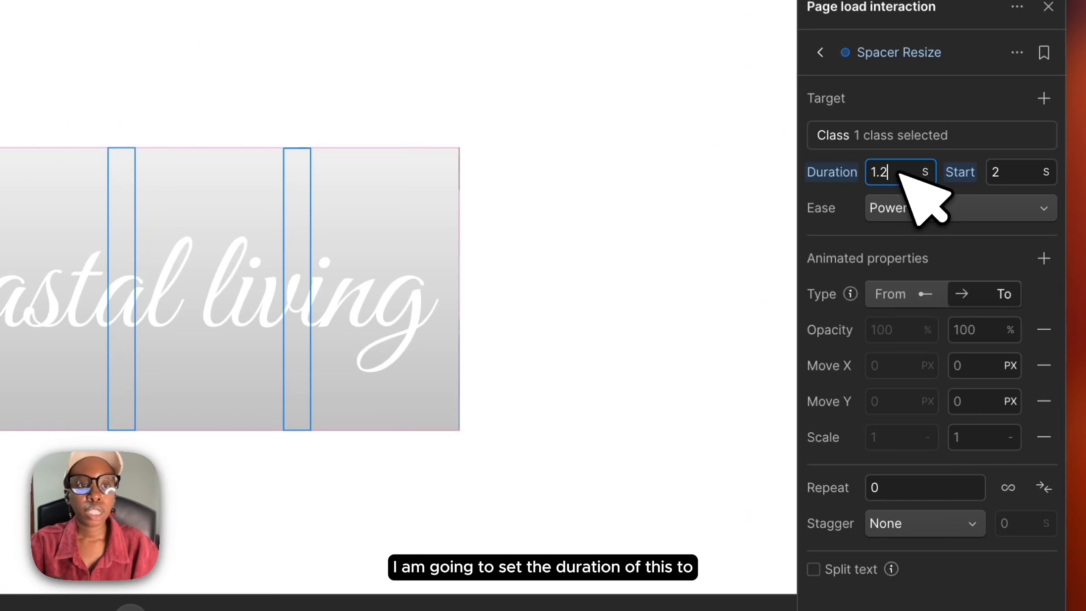
left_click(907, 207)
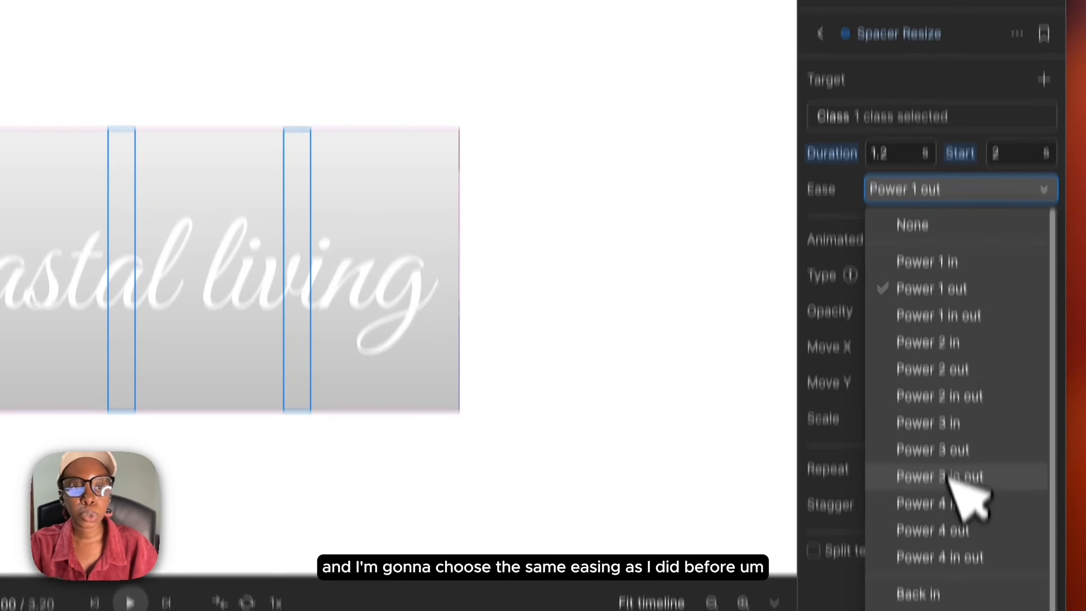
left_click(983, 495)
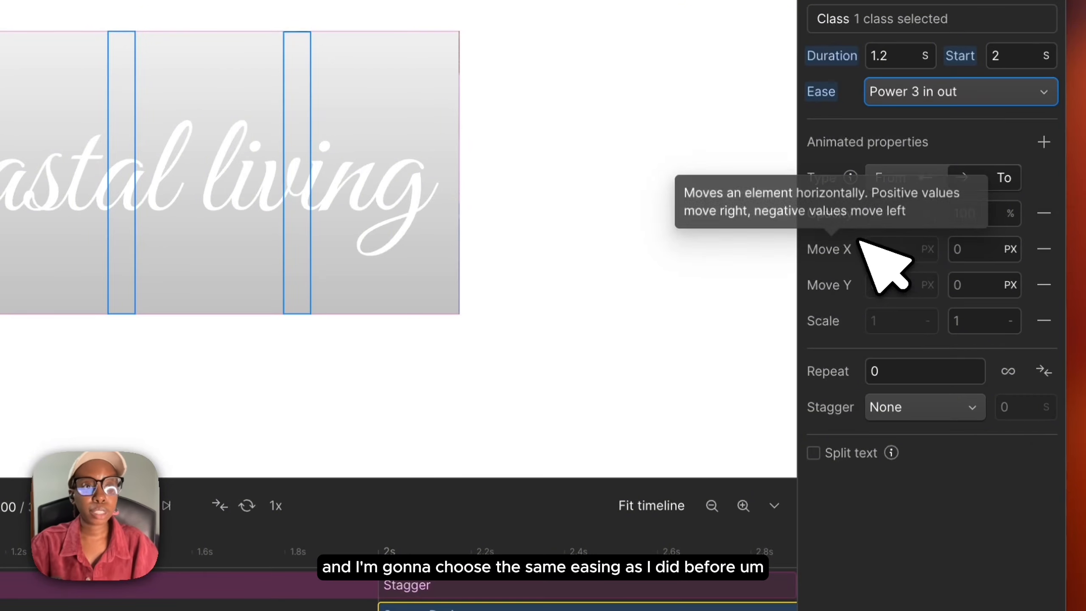
Step: Add a Height animated property to Spacer Resize with a from value of 0 %
left_click(1042, 141)
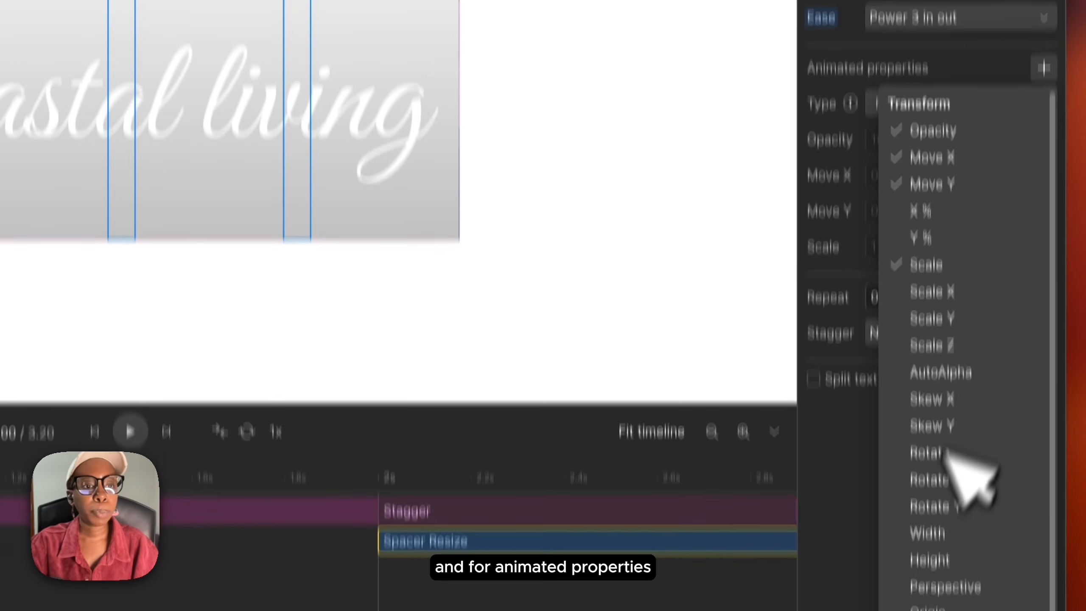
left_click(928, 487)
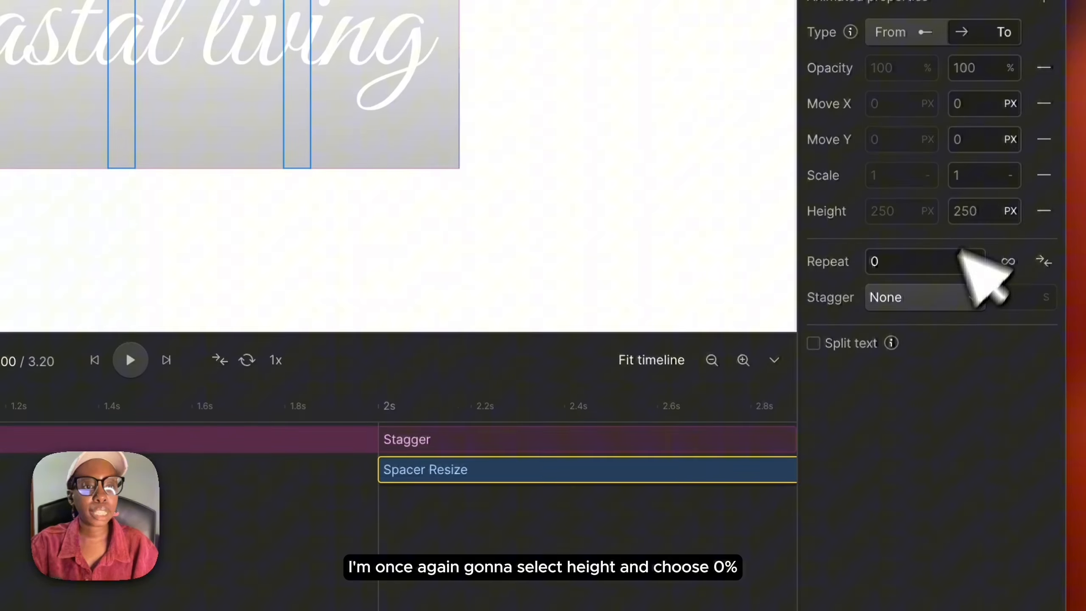
left_click(983, 214)
key("BackSpace")
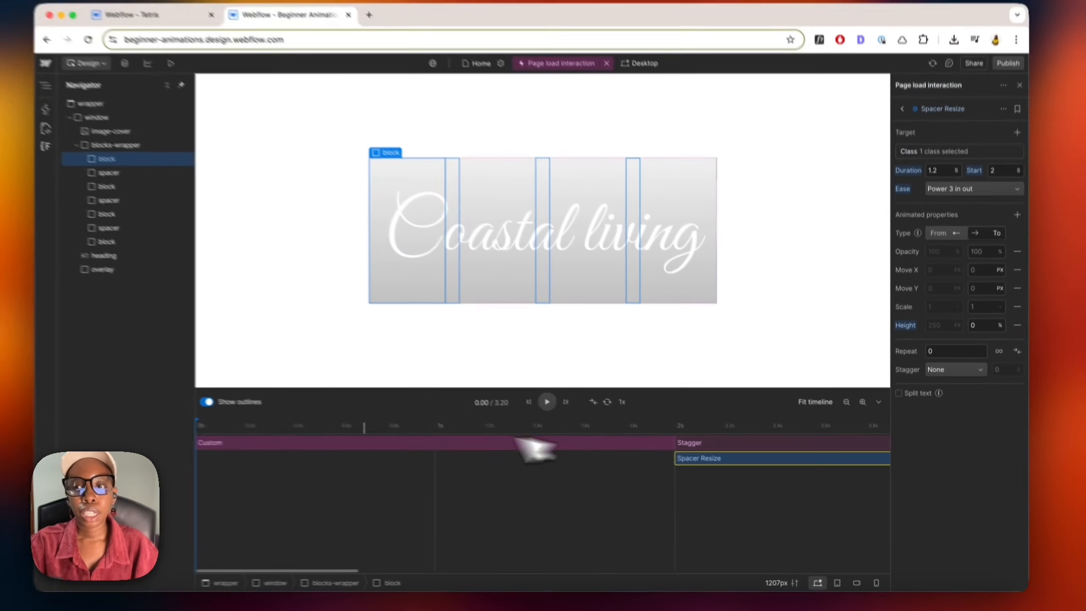
Step: Preview both page load actions playing on the timeline
scroll(371, 447, "down", 5)
scroll(370, 446, "up", 5)
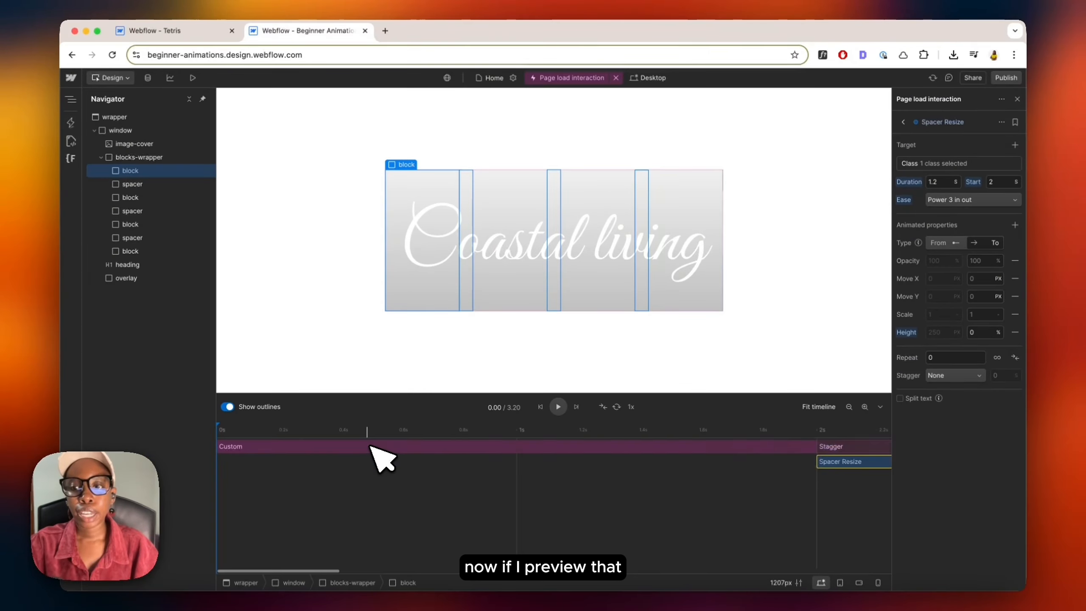
scroll(372, 449, "down", 5)
key("space")
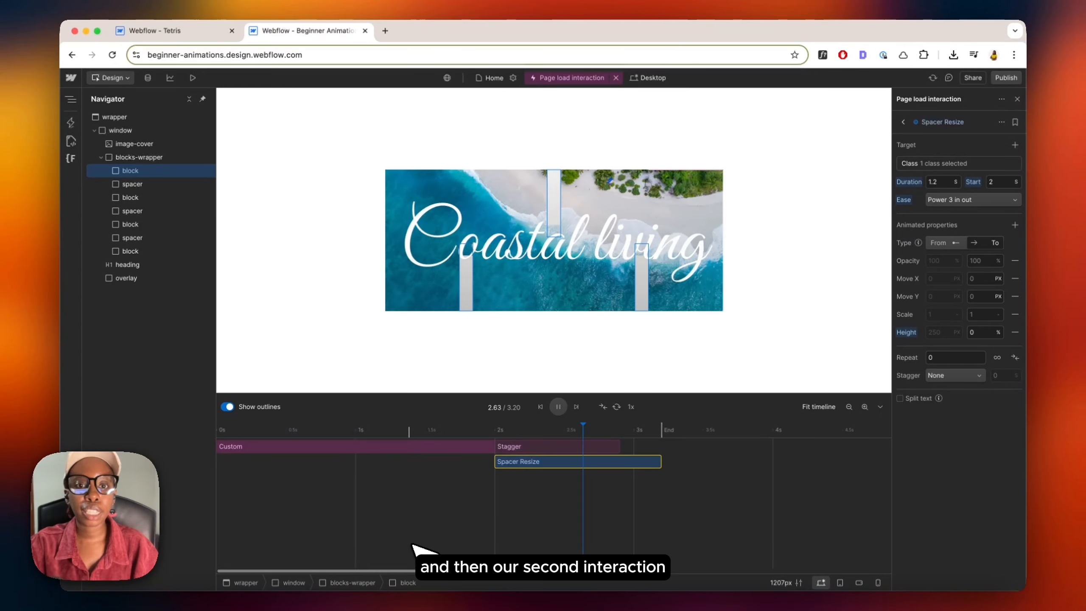
left_click(654, 430)
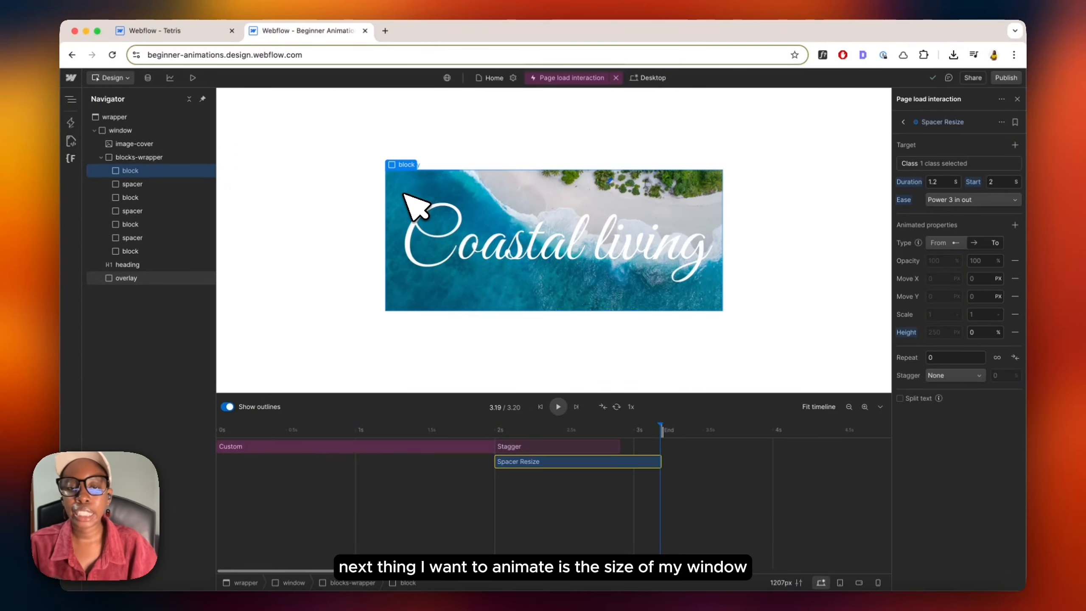
Step: Rename the Custom action to Block Resize
left_click(143, 130)
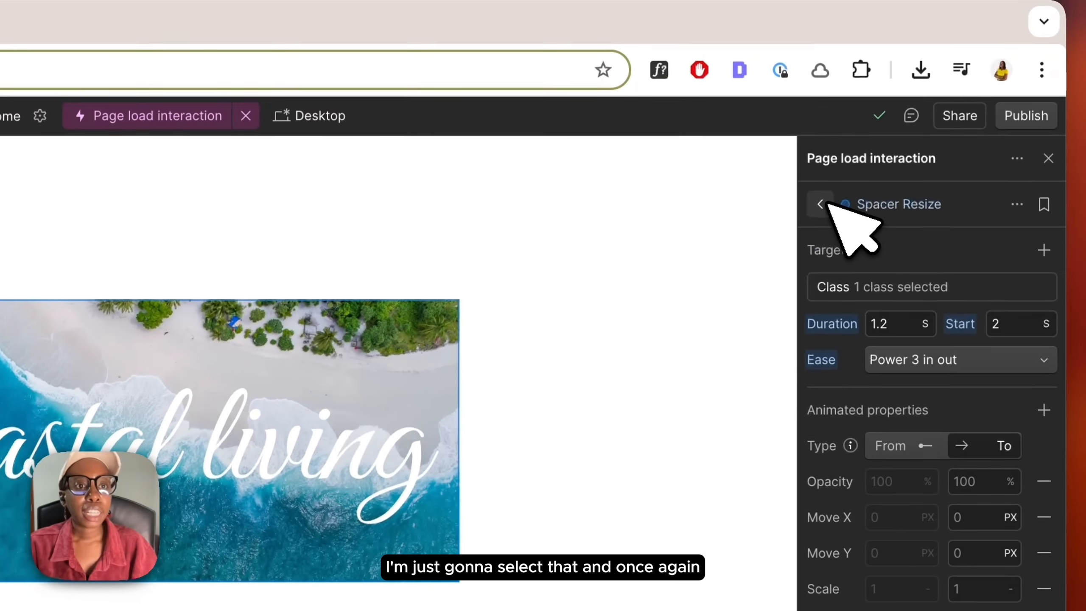
left_click(828, 202)
left_click(1048, 335)
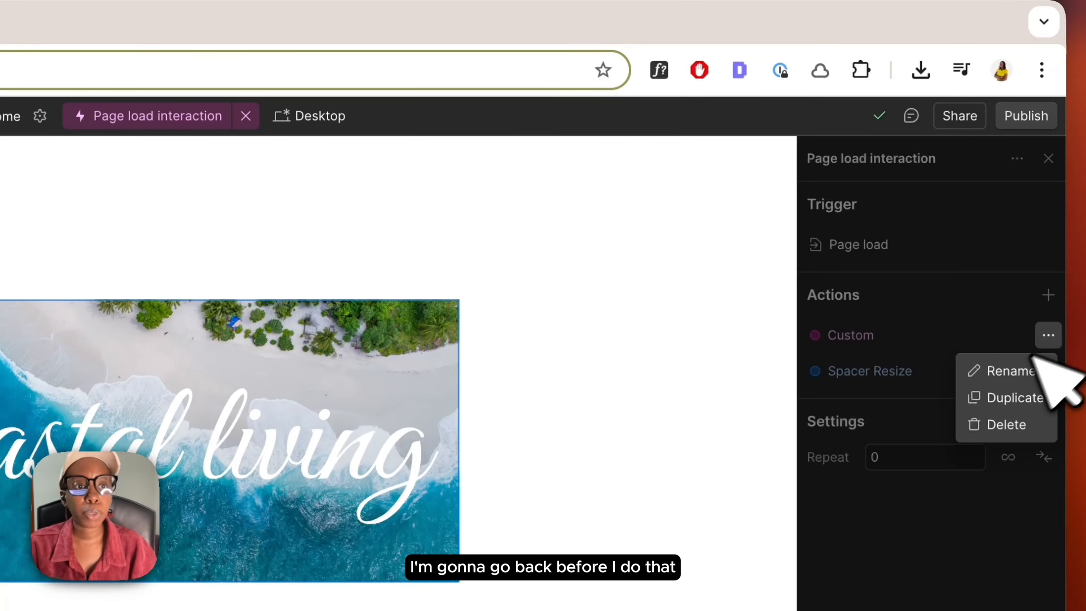
left_click(1007, 370)
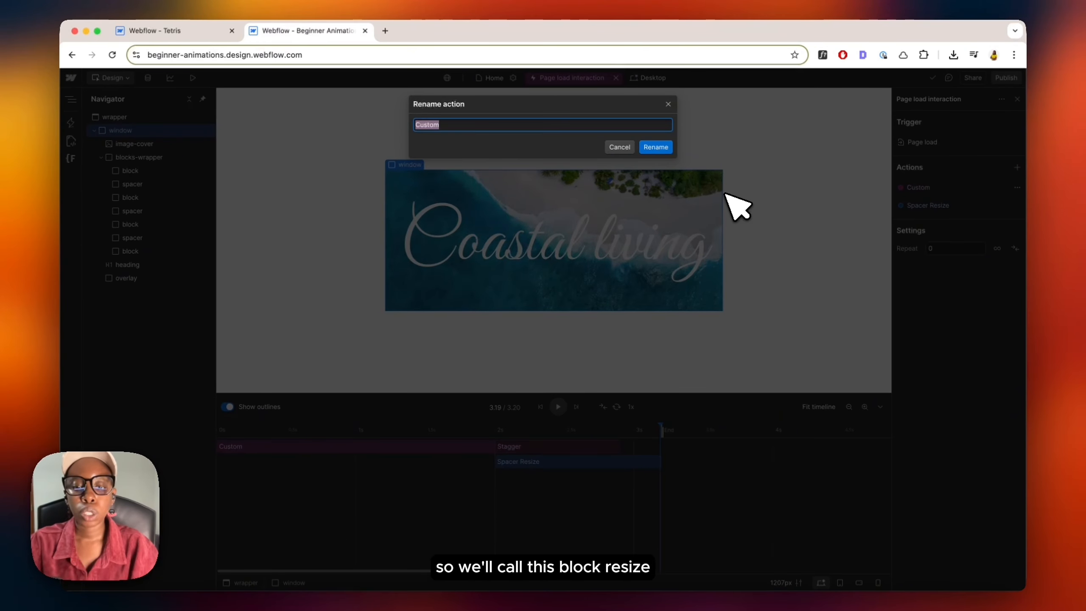
type("Block Resize")
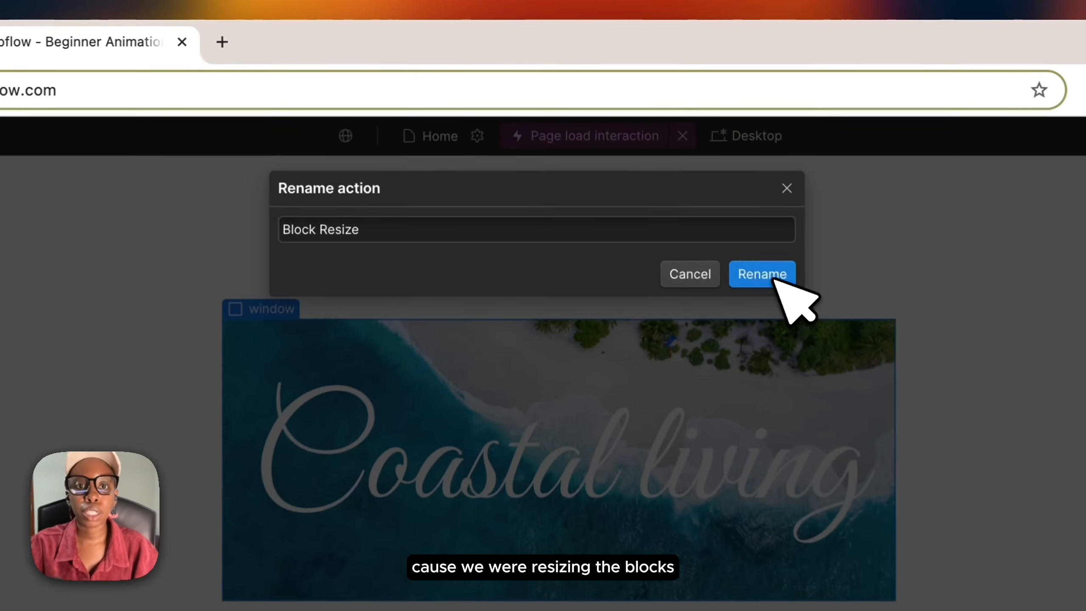
left_click(658, 148)
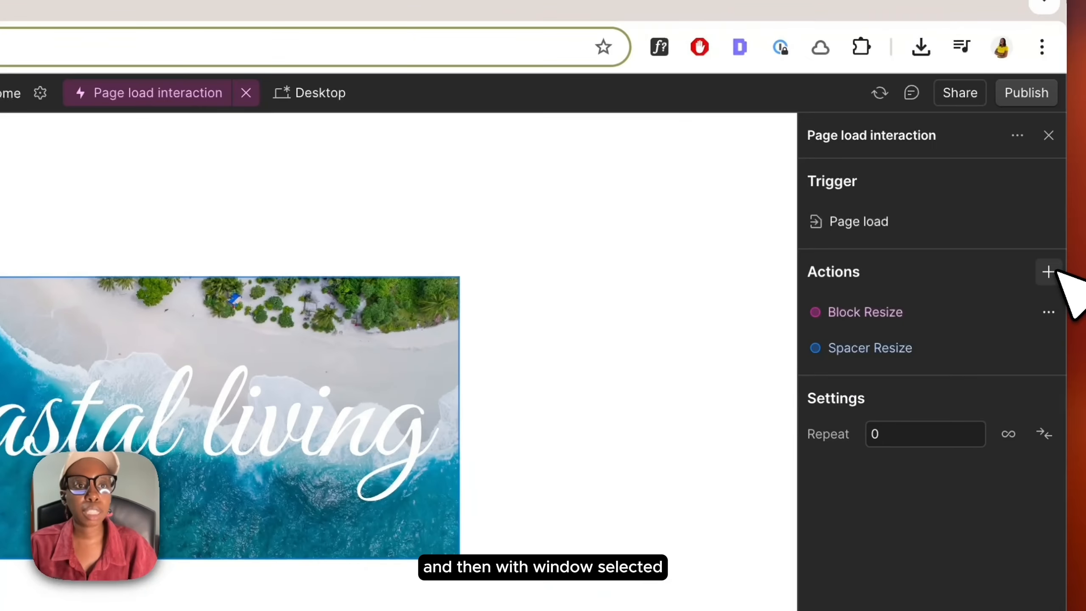
Step: Add a new custom page load action for the window element and name it Window Resize
left_click(1048, 272)
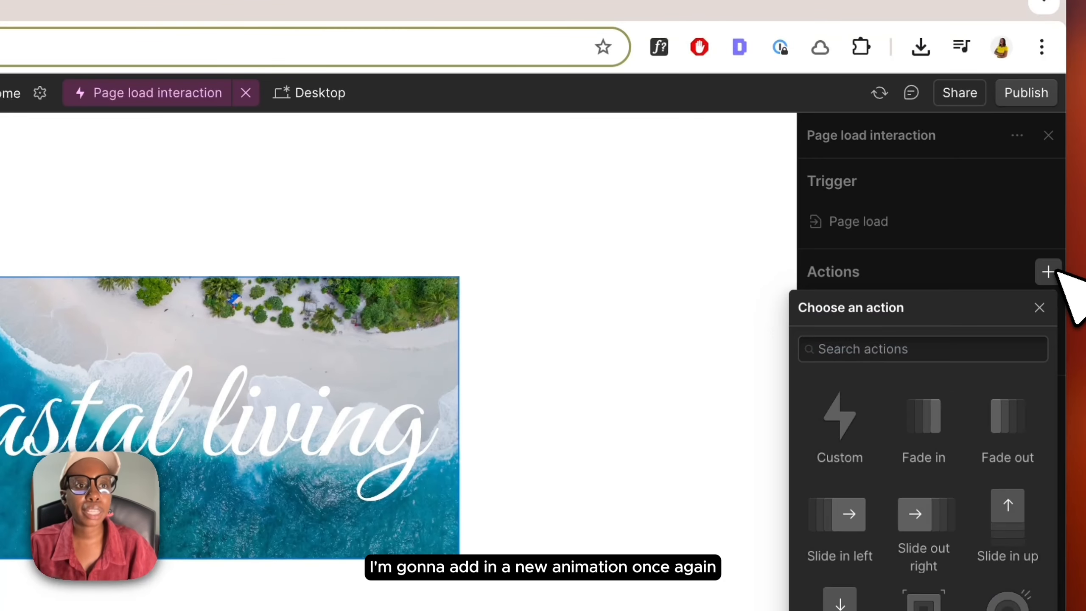
left_click(867, 428)
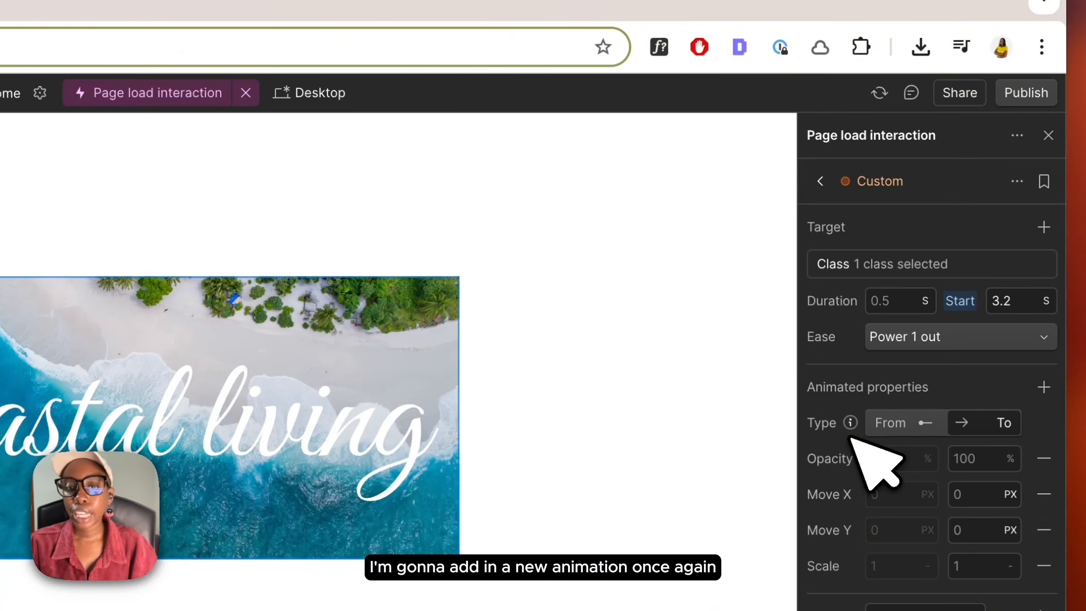
double_click(902, 184)
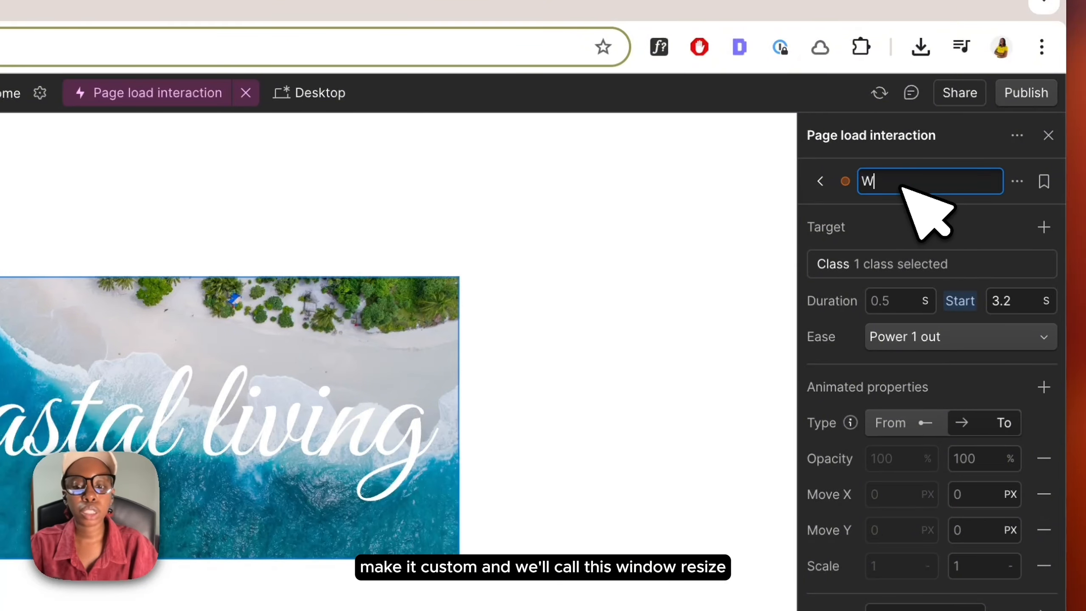
type("Window Resize")
key("Return")
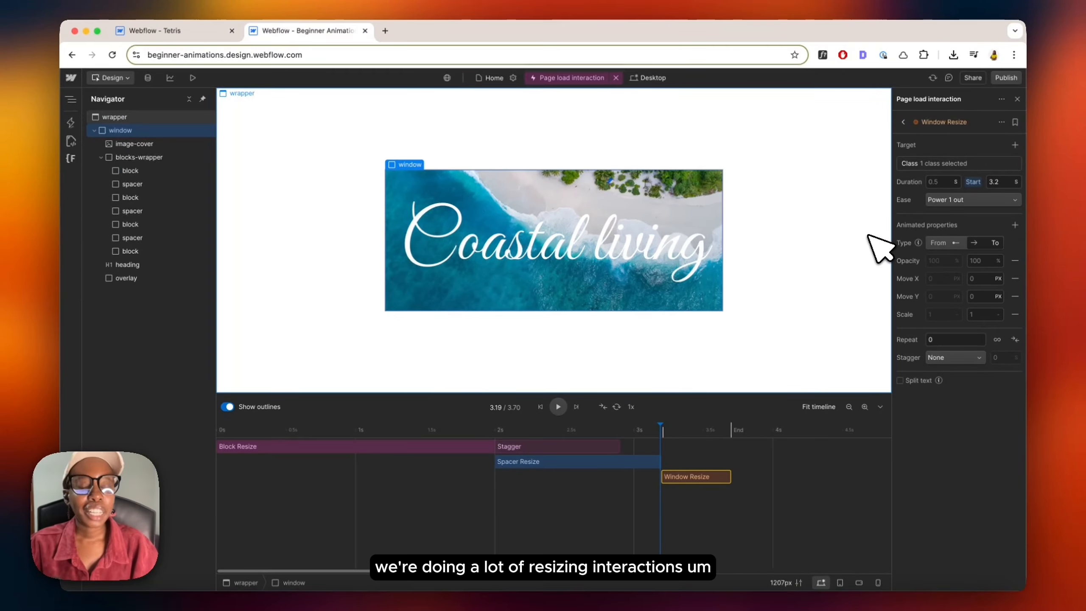
Step: Set the Window Resize duration to 3 s and its ease to Power 3 in out
left_click(943, 183)
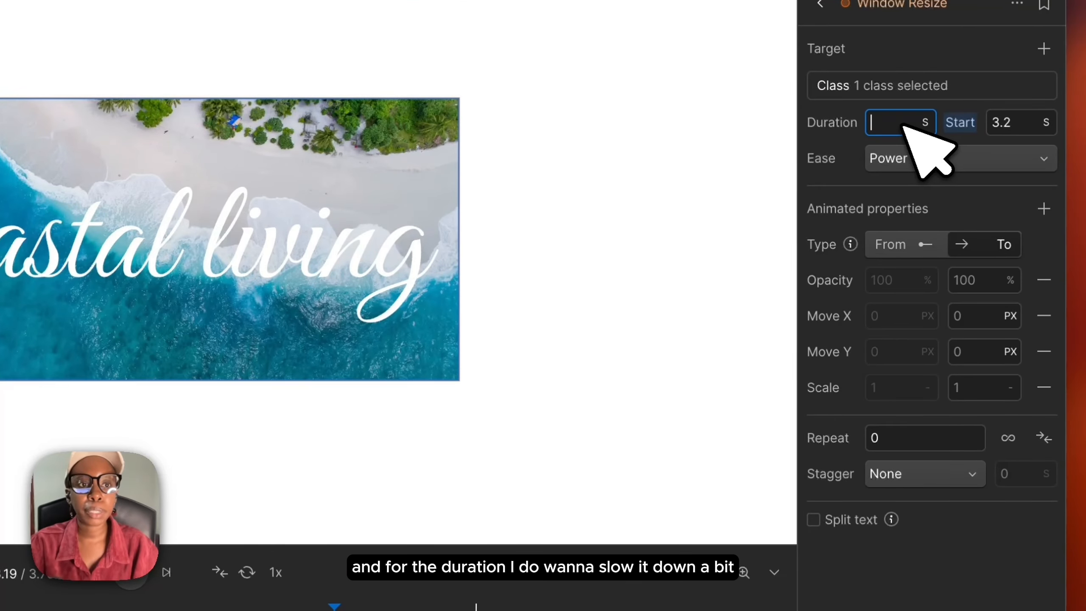
type("3")
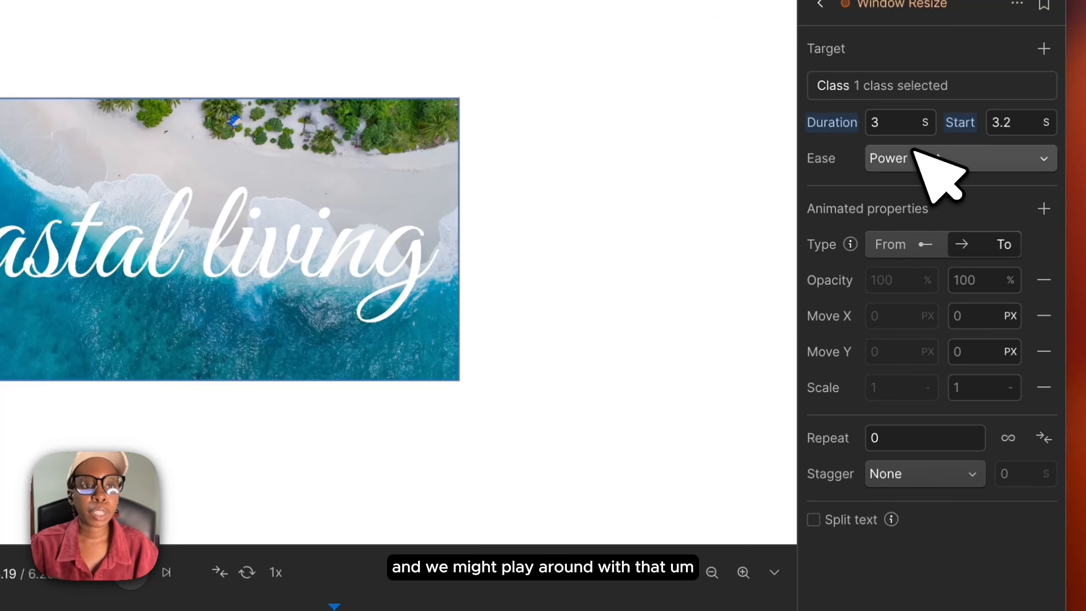
left_click(915, 156)
left_click(951, 445)
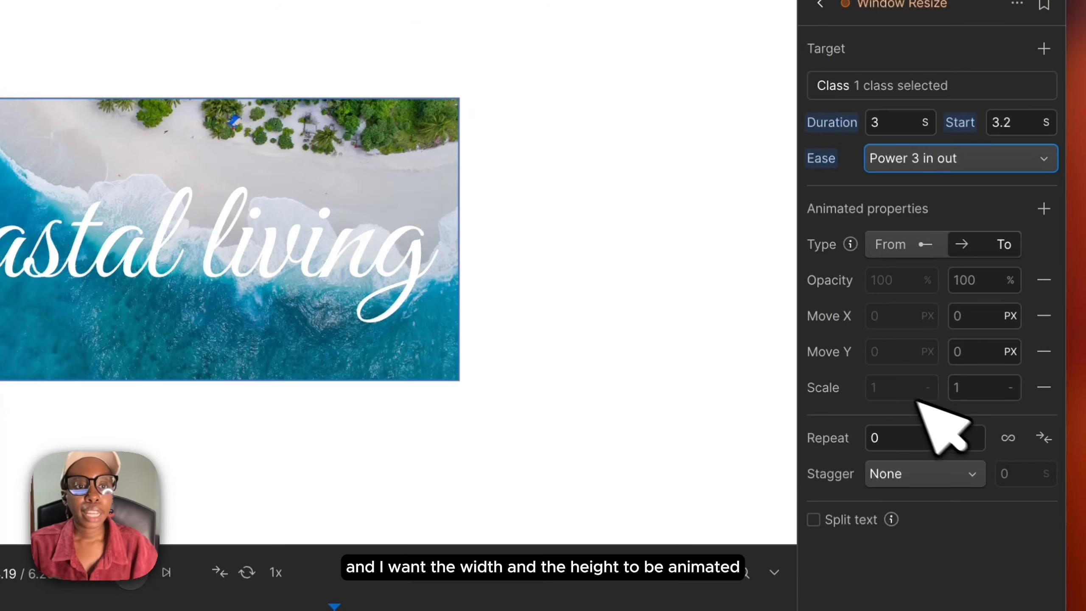
Step: Add Width and Height animated properties to Window Resize, setting the Height to-value to 100vh
left_click(1042, 216)
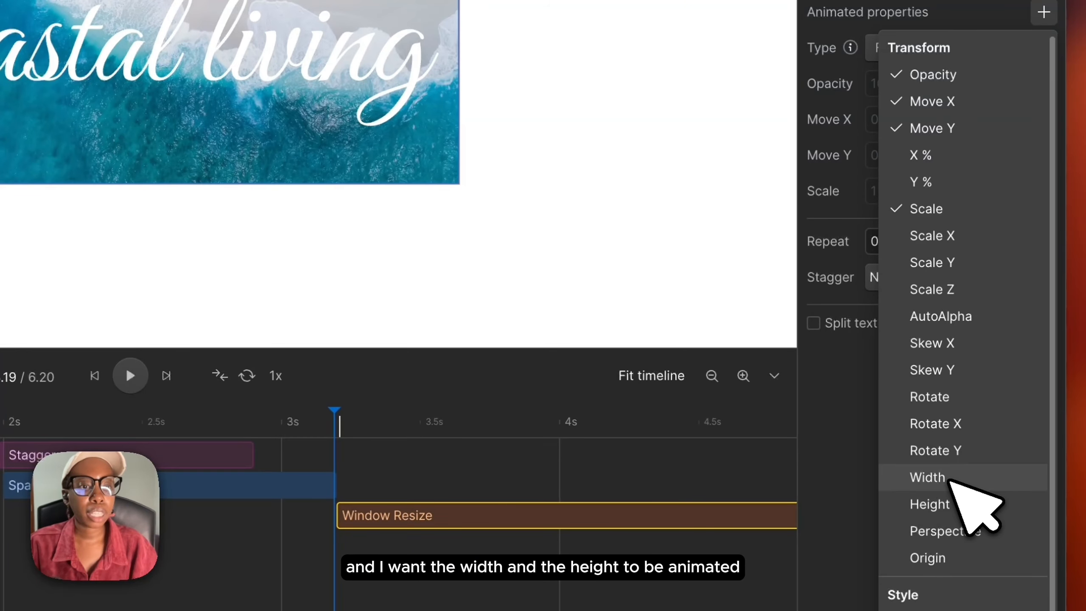
left_click(927, 477)
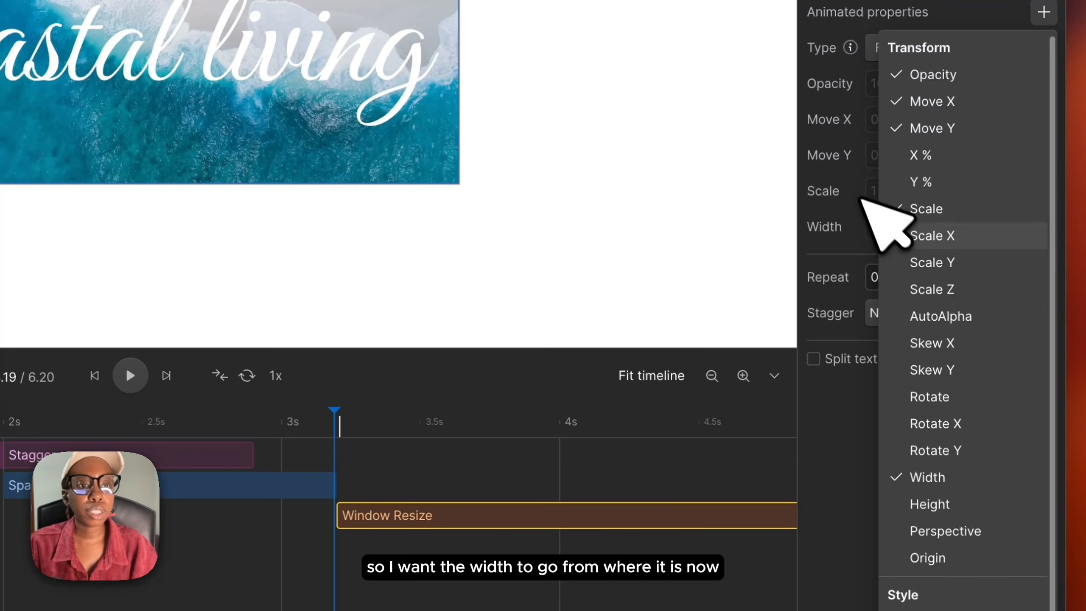
left_click(872, 213)
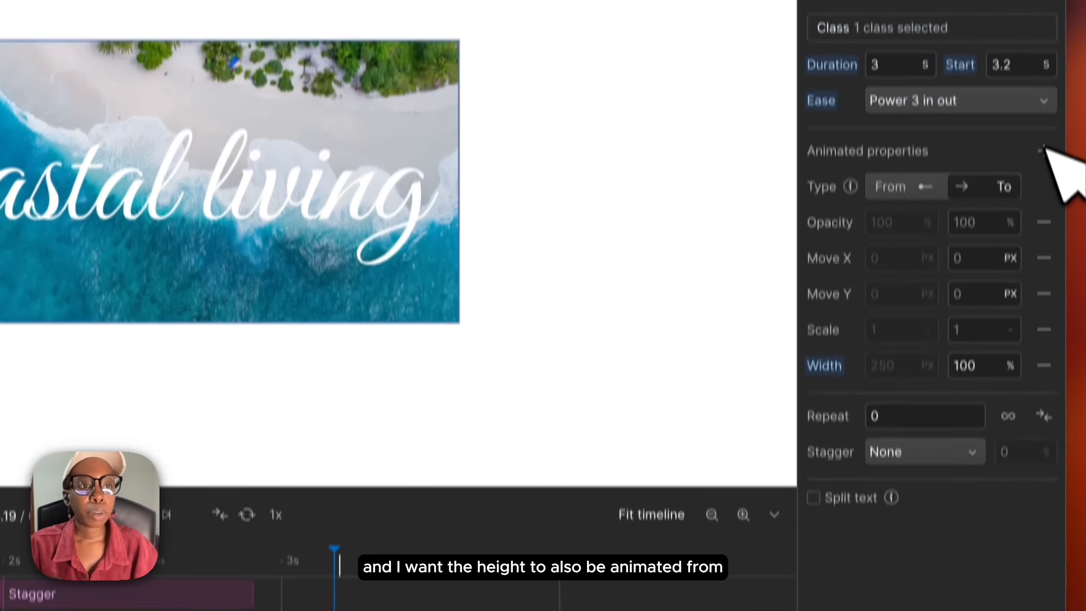
left_click(1043, 12)
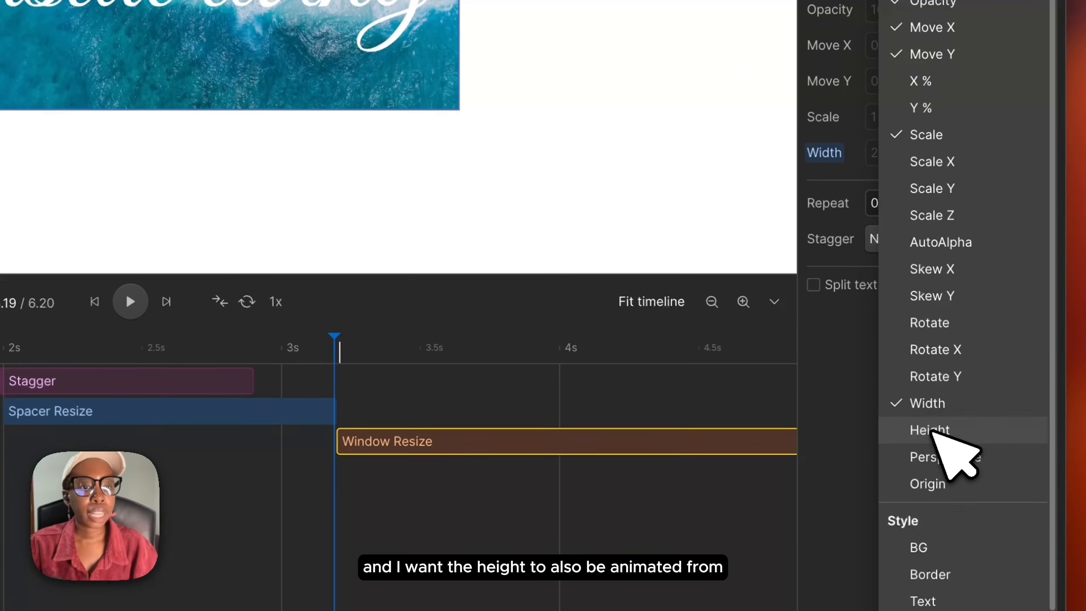
left_click(930, 429)
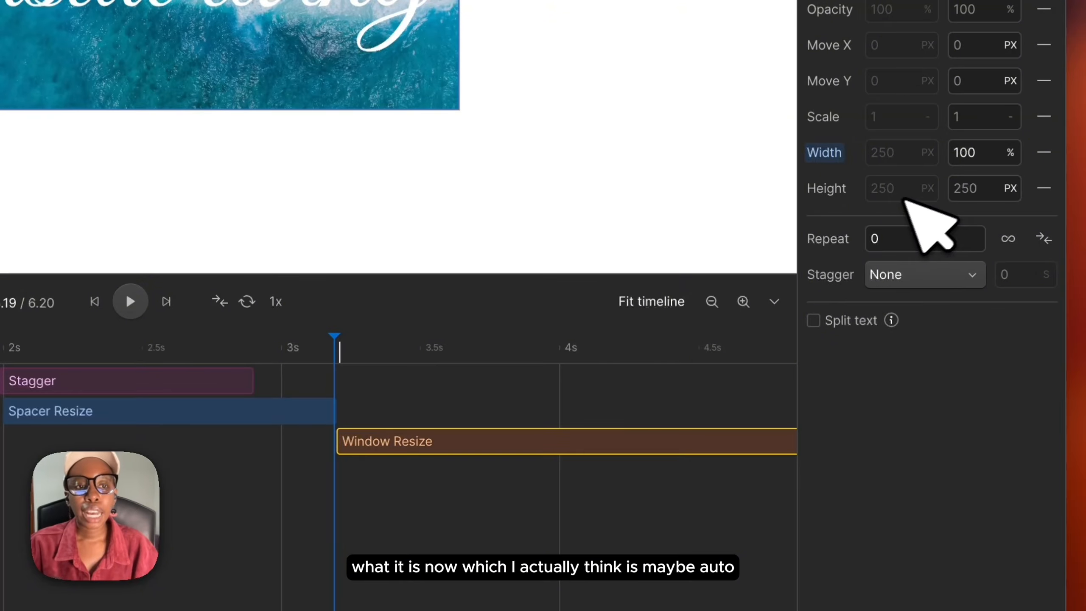
left_click(999, 190)
key("BackSpace")
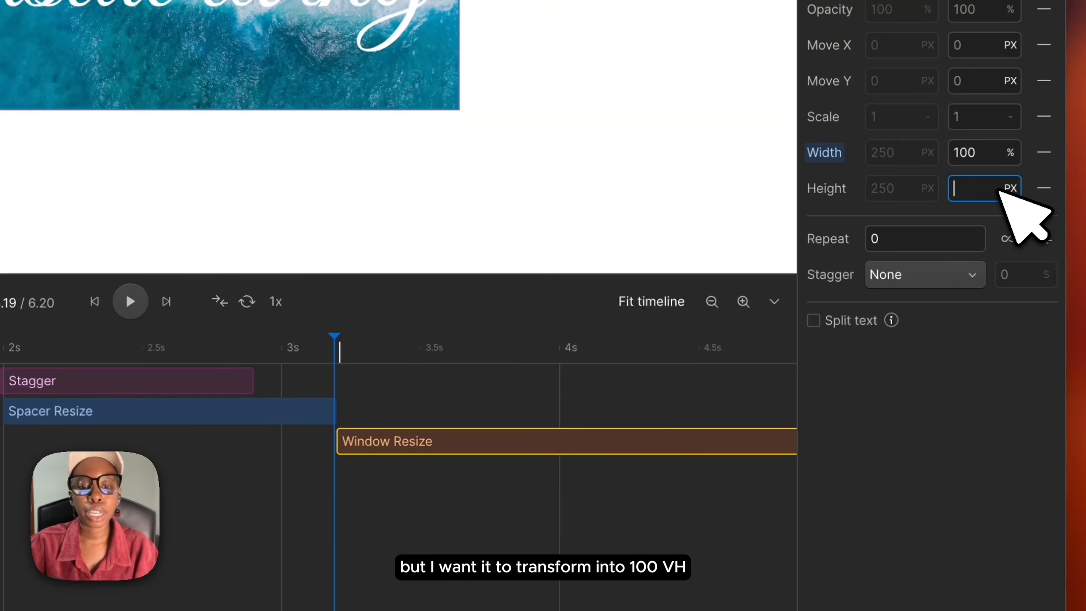
type("100vh")
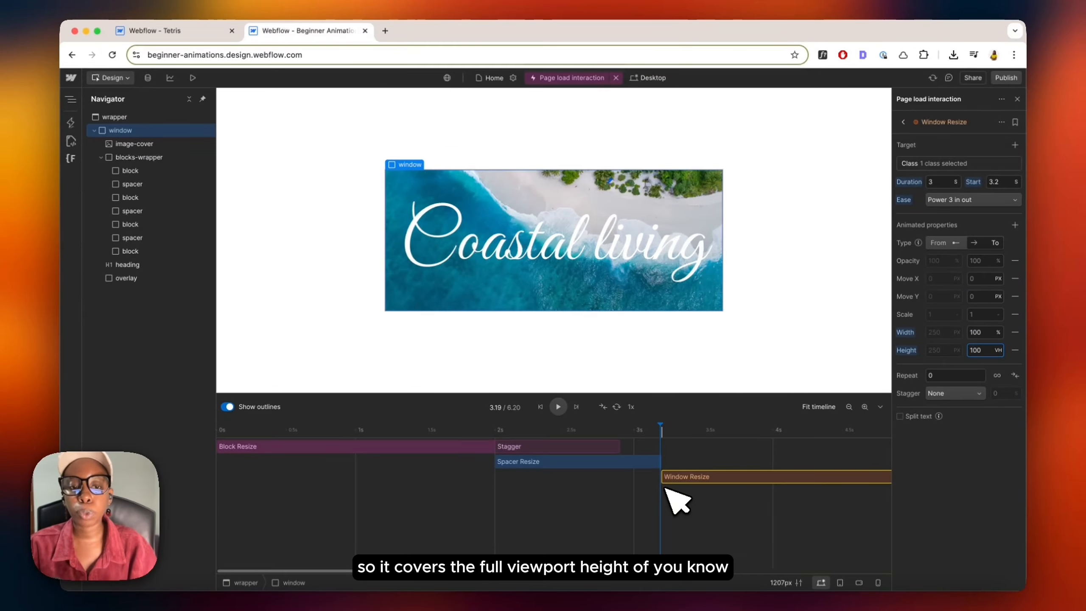
Step: Preview the Window Resize animation playing on the timeline
scroll(648, 505, "down", 5)
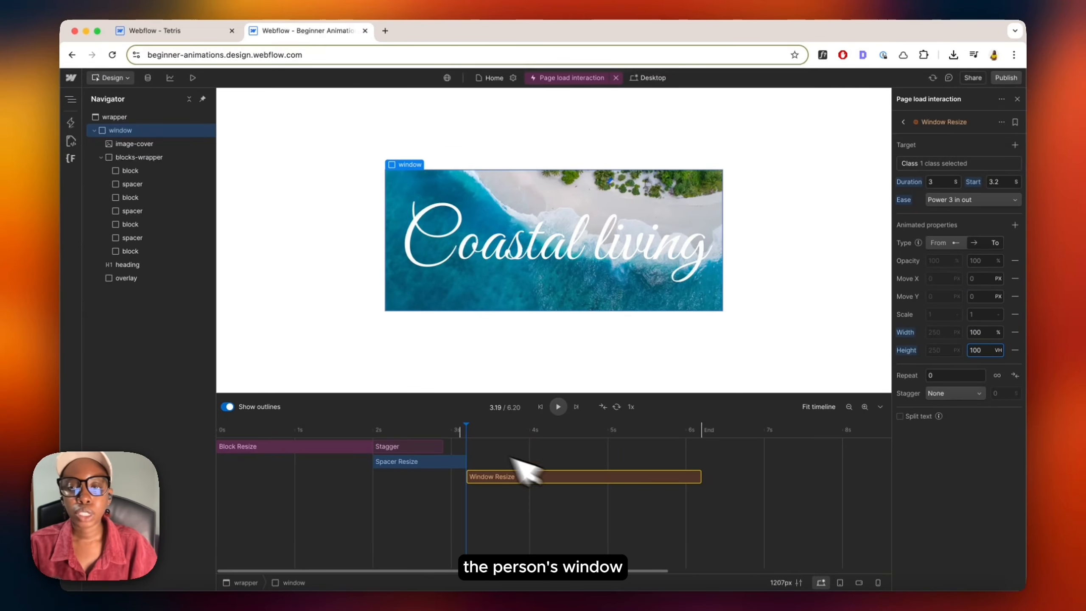
left_click(344, 428)
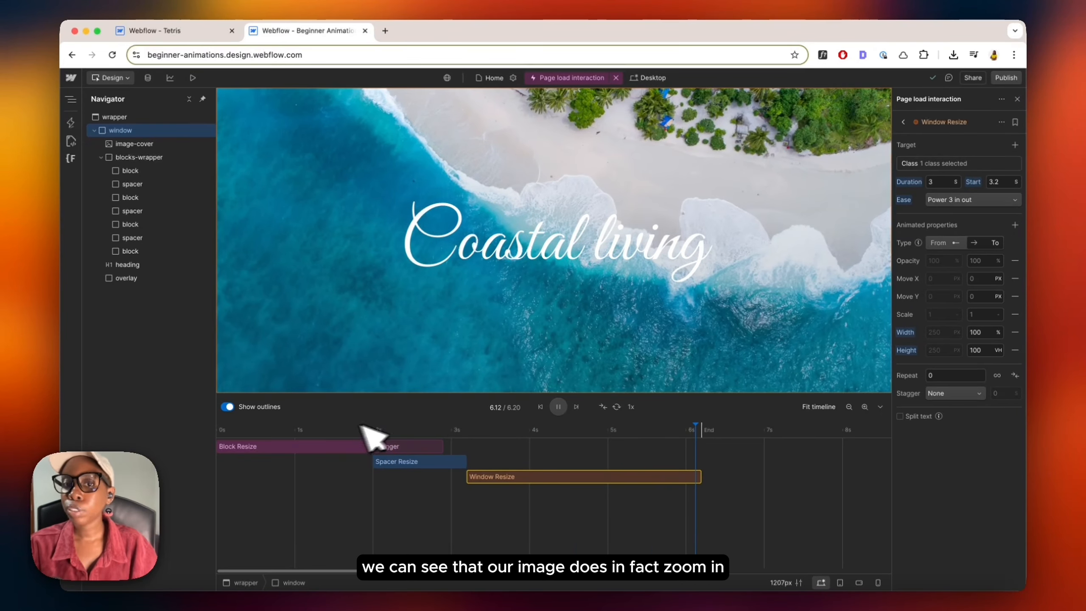
left_click_drag(443, 431, 387, 432)
key("space")
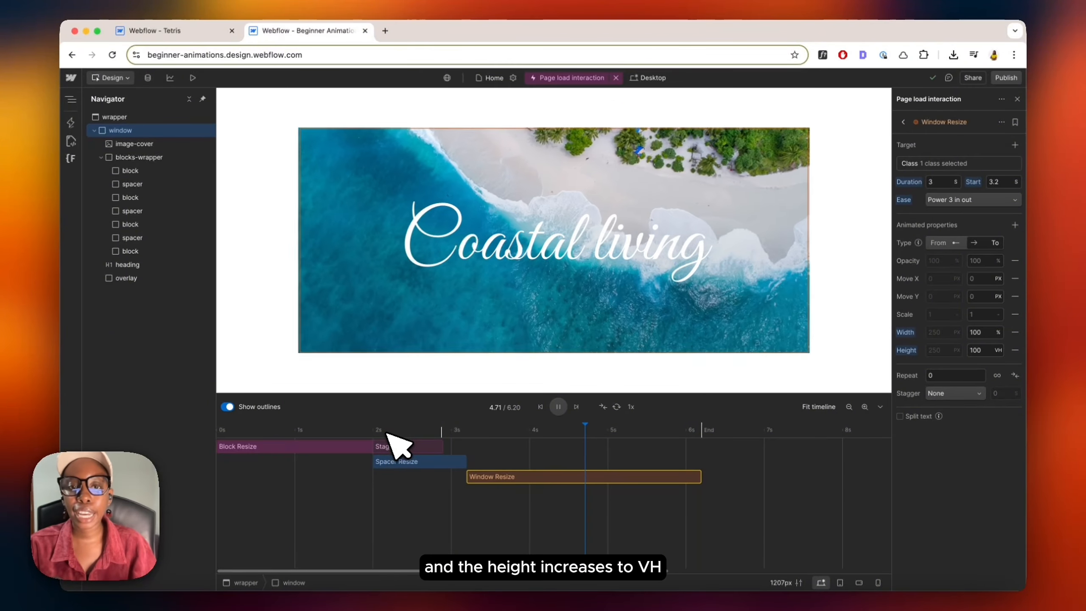
key("space")
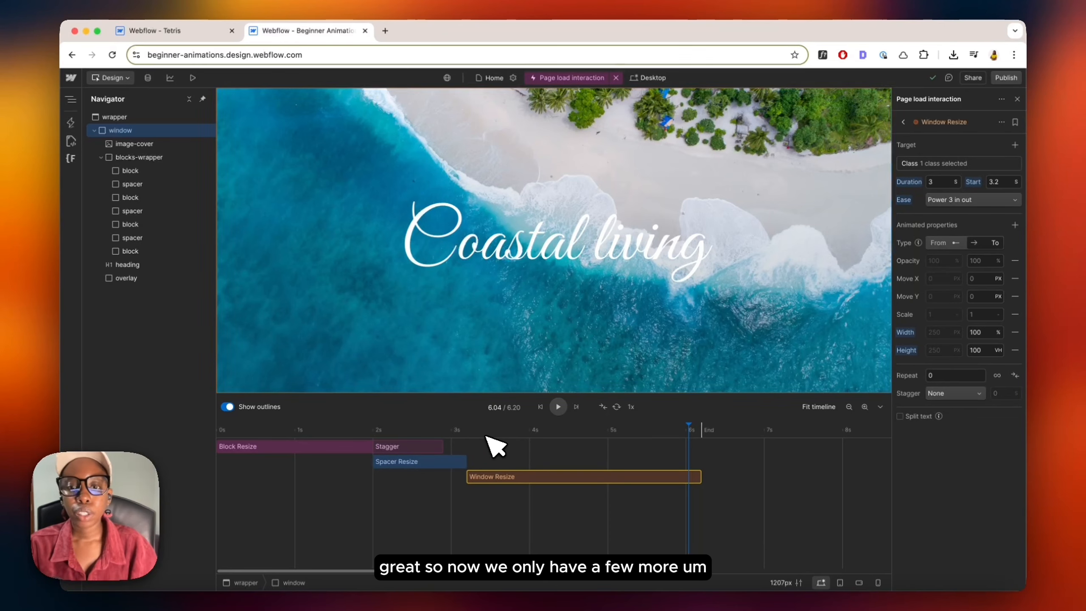
Step: Select the overlay element in the page structure
left_click(434, 436)
left_click_drag(478, 443, 477, 443)
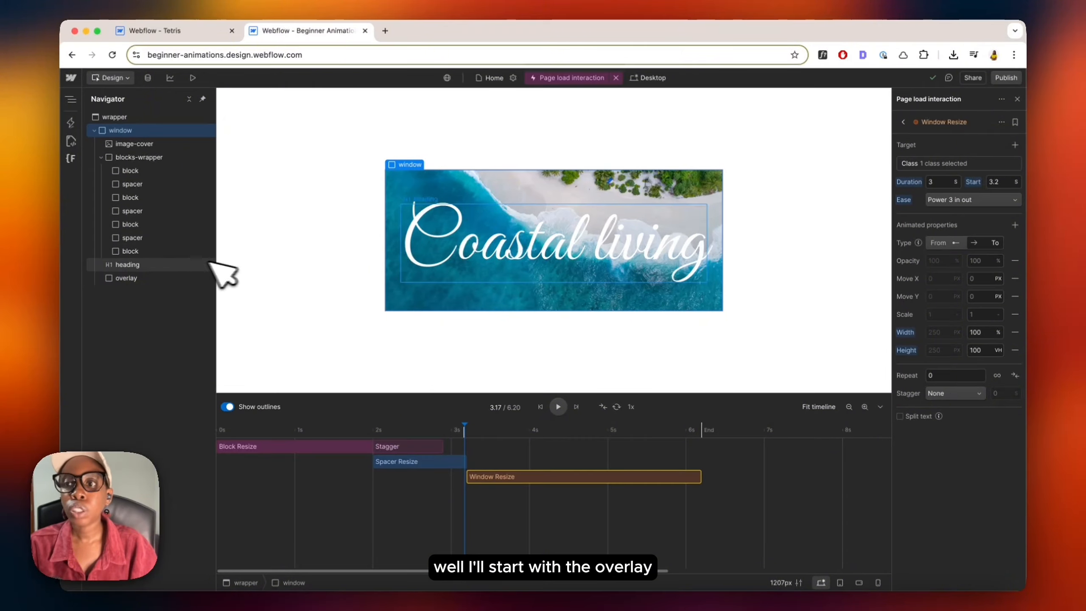
left_click(126, 278)
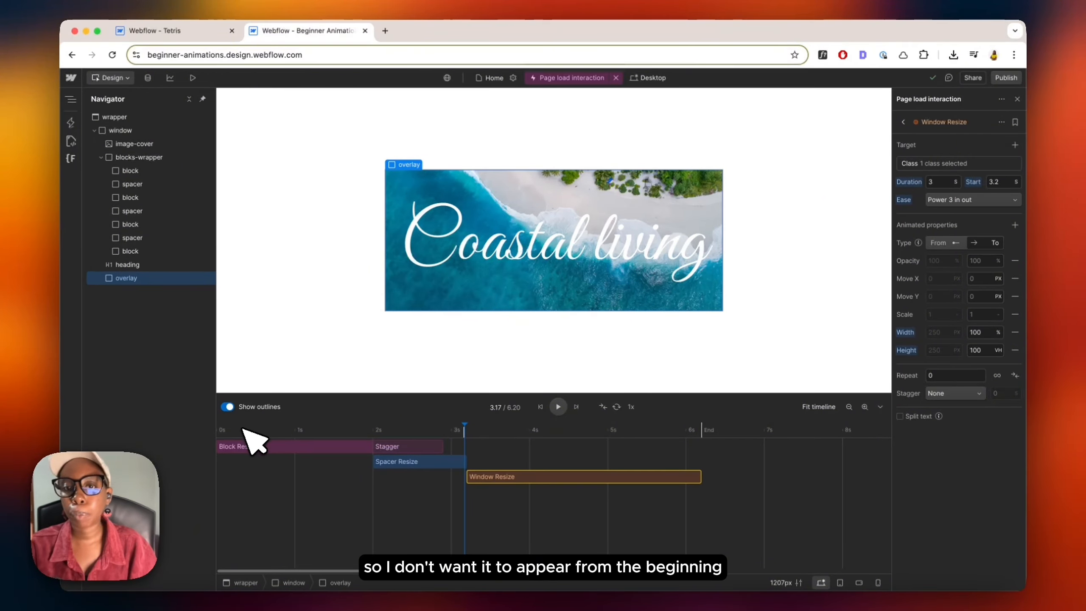
Step: Try moving the Window Resize bar along the timeline, returning it to start where Spacer Resize ends
left_click_drag(240, 429, 456, 427)
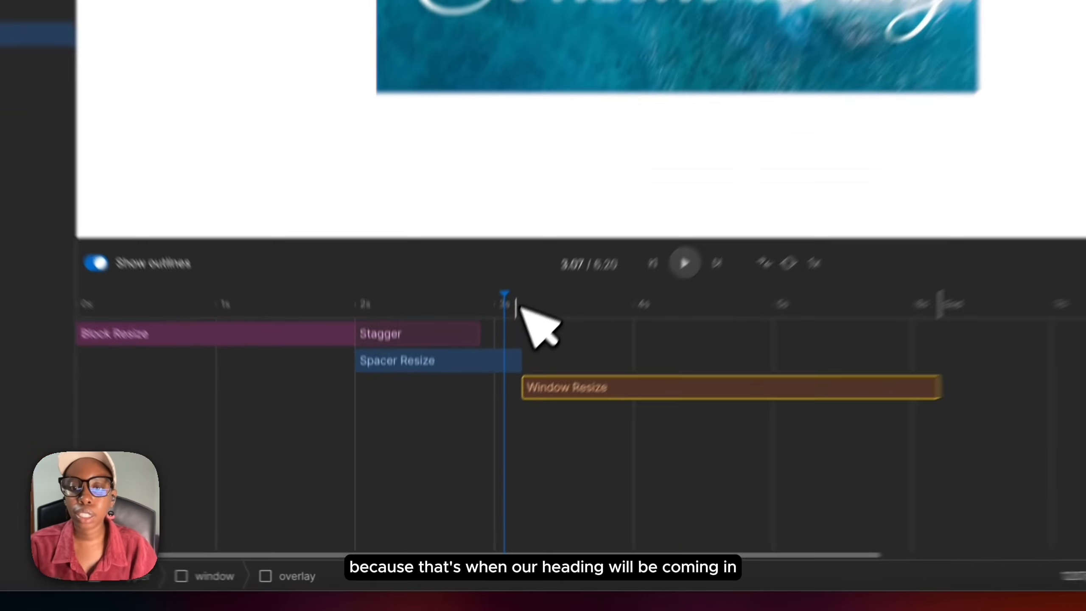
mouse_move(466, 431)
left_mouse_down()
mouse_move(480, 432)
mouse_move(465, 433)
left_mouse_up()
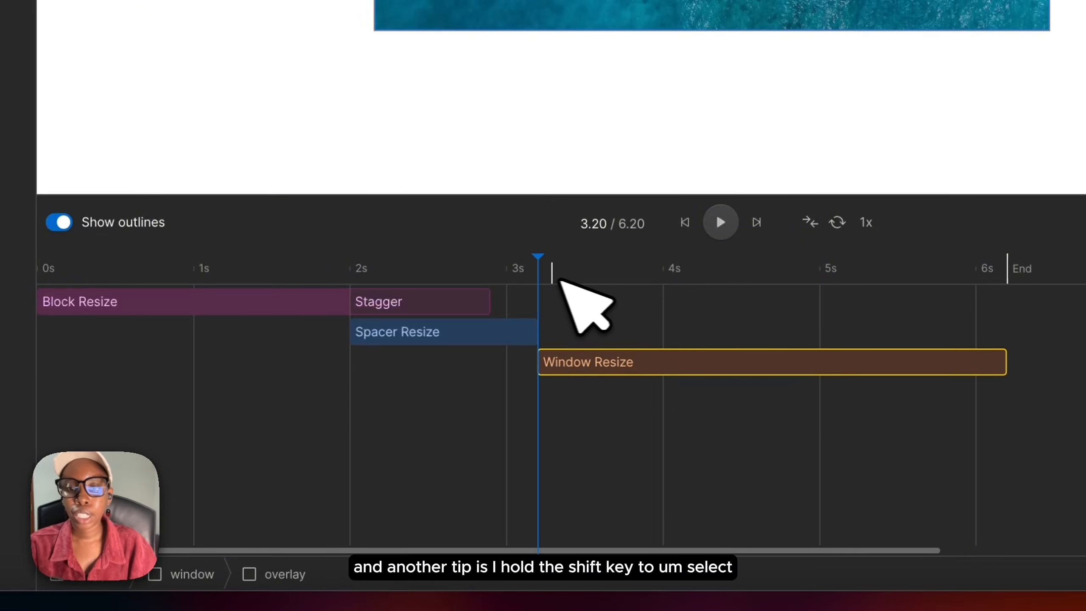
left_click_drag(573, 280, 575, 331)
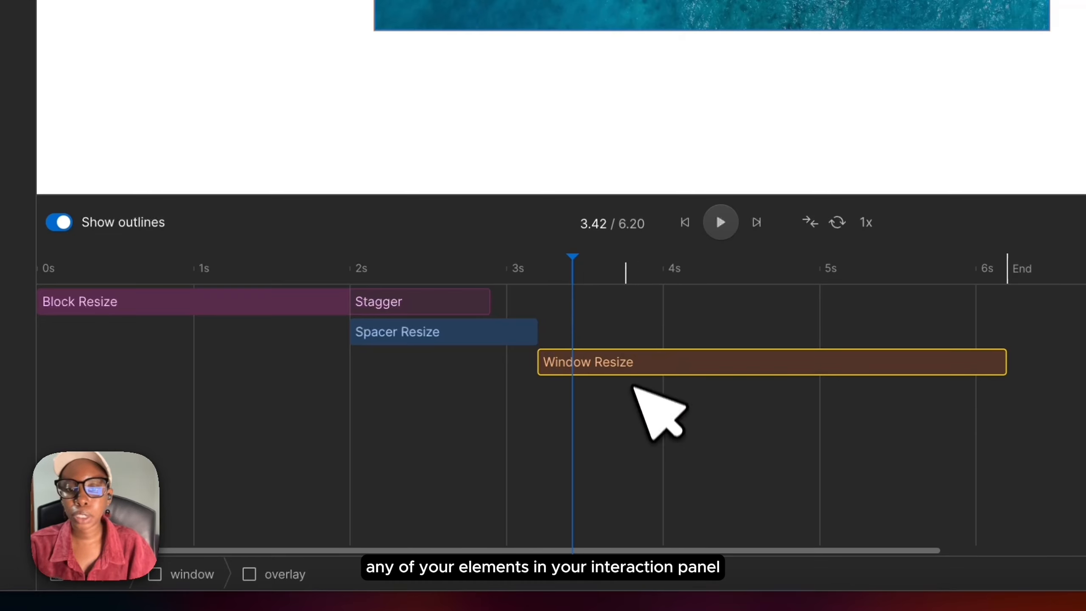
left_click_drag(606, 369, 716, 389)
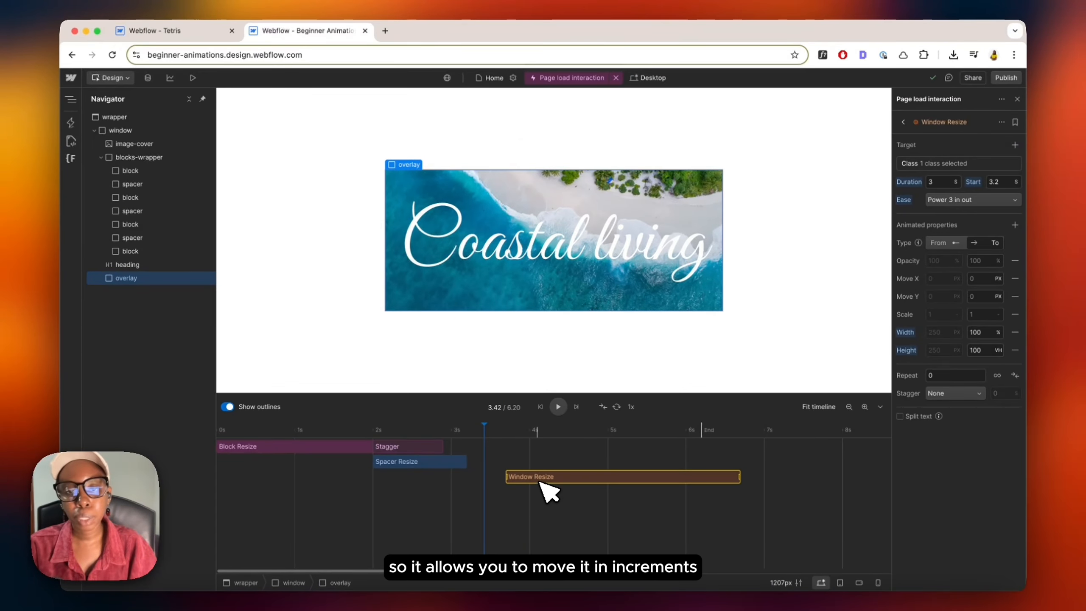
left_click_drag(548, 491, 470, 482)
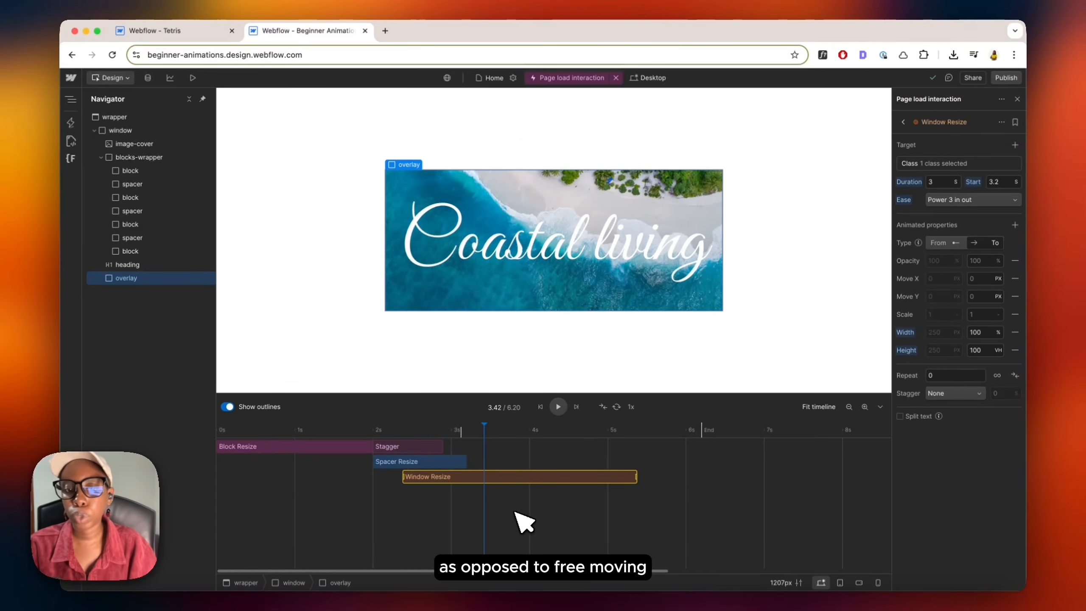
left_click_drag(514, 512, 527, 509)
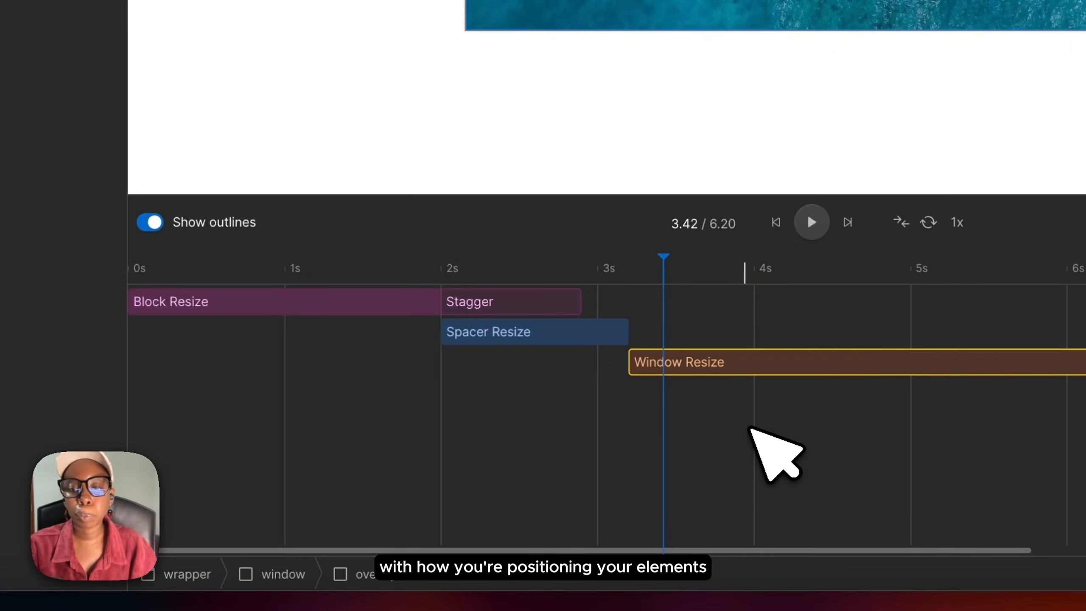
left_click_drag(649, 269, 634, 271)
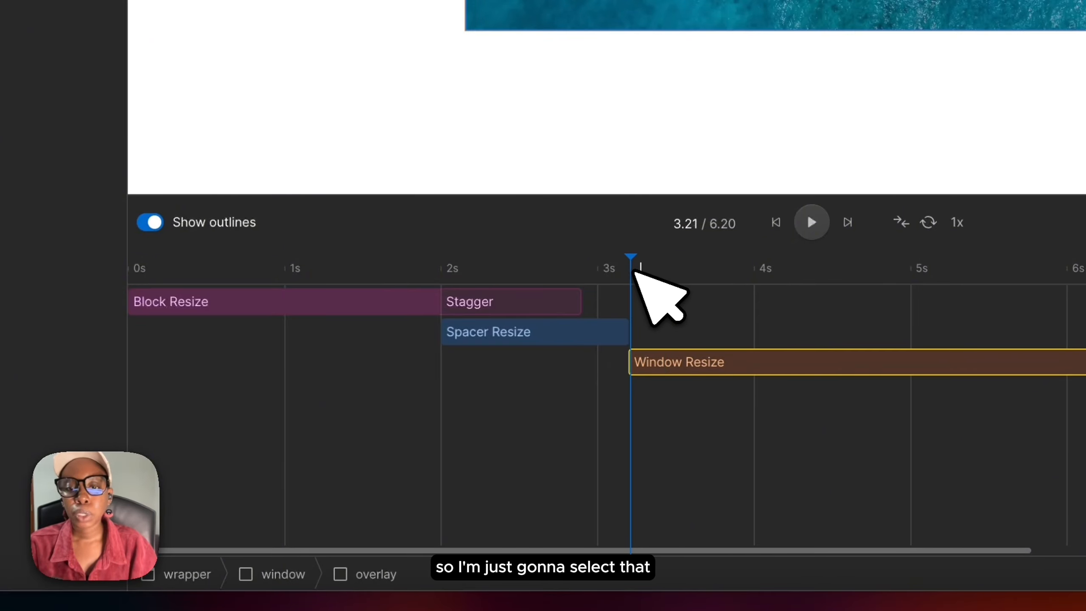
Step: Add a Fade in action for the overlay with a 3 s duration, starting alongside Window Resize
left_click(205, 262)
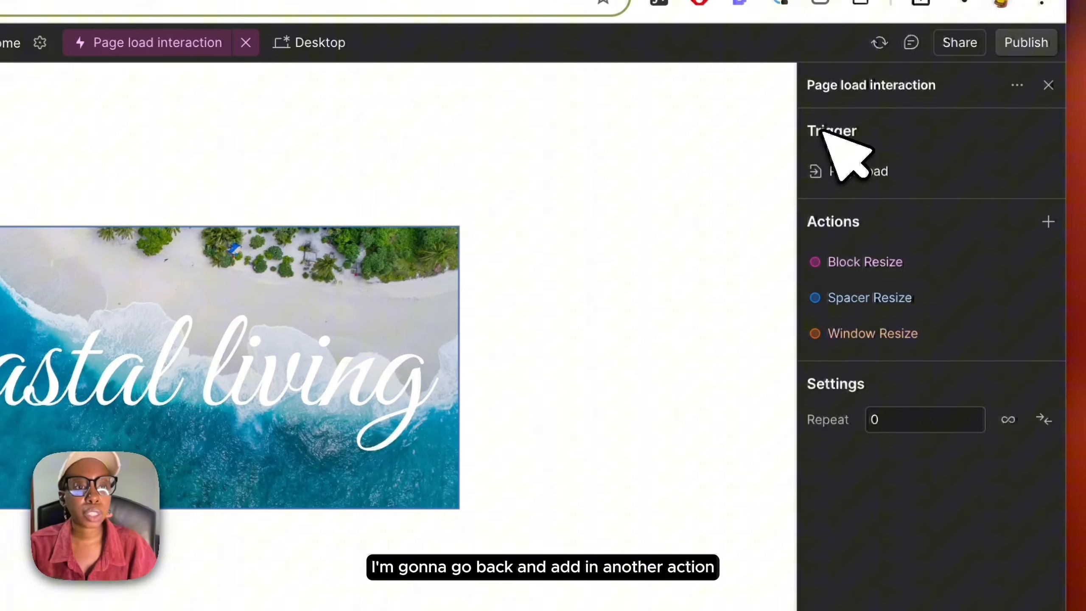
left_click(1048, 221)
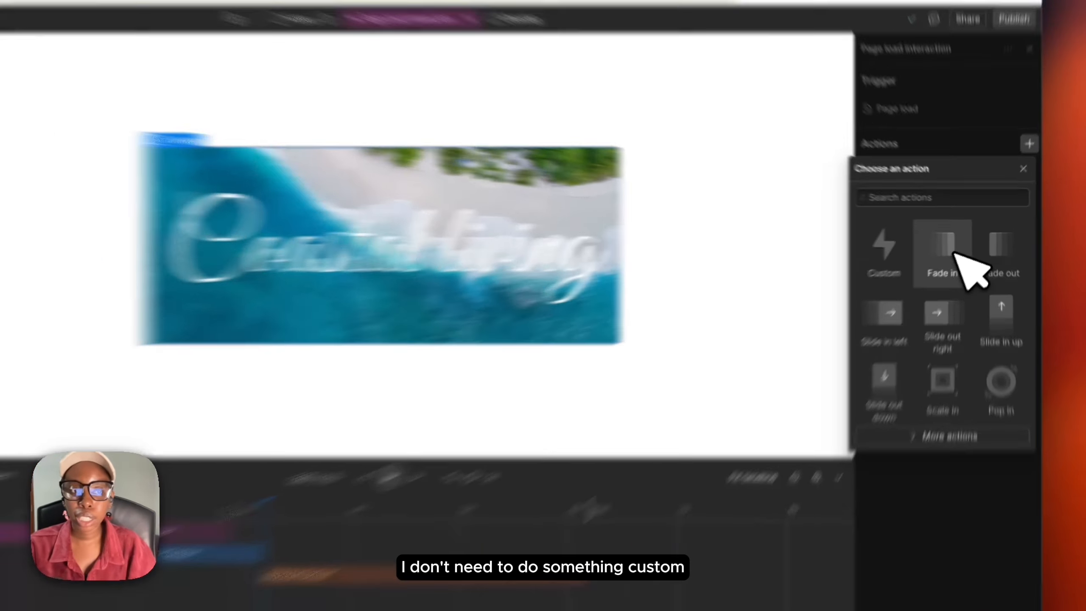
left_click(965, 249)
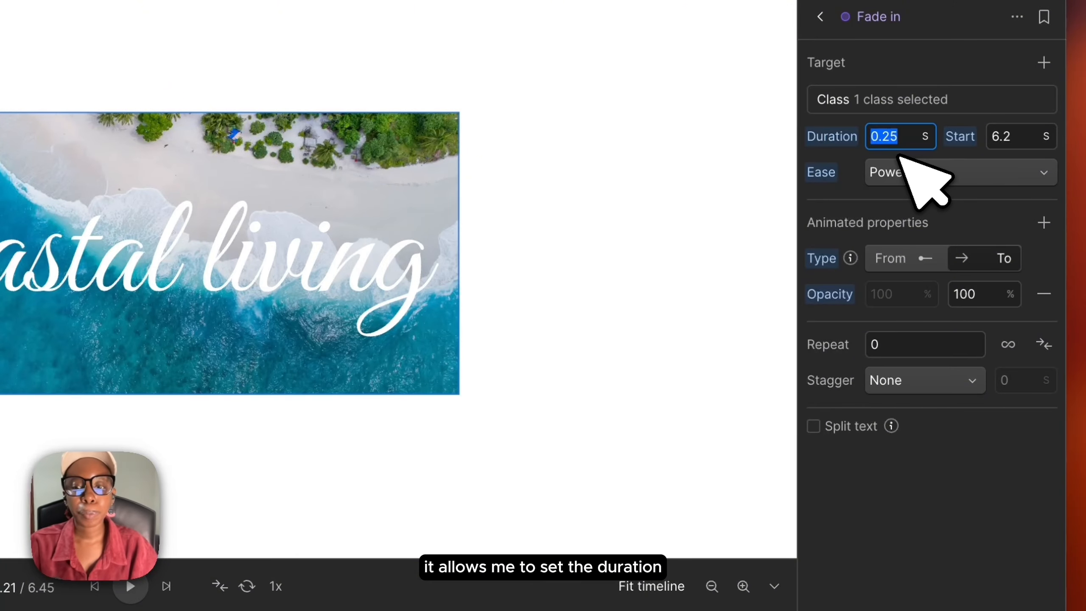
type("3")
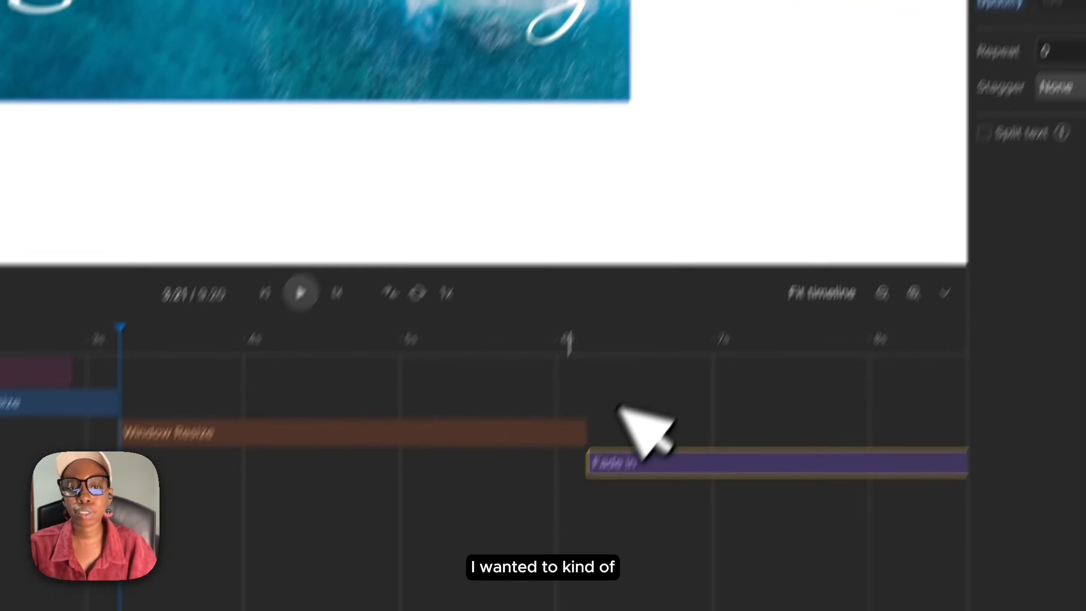
left_click_drag(706, 415, 308, 447)
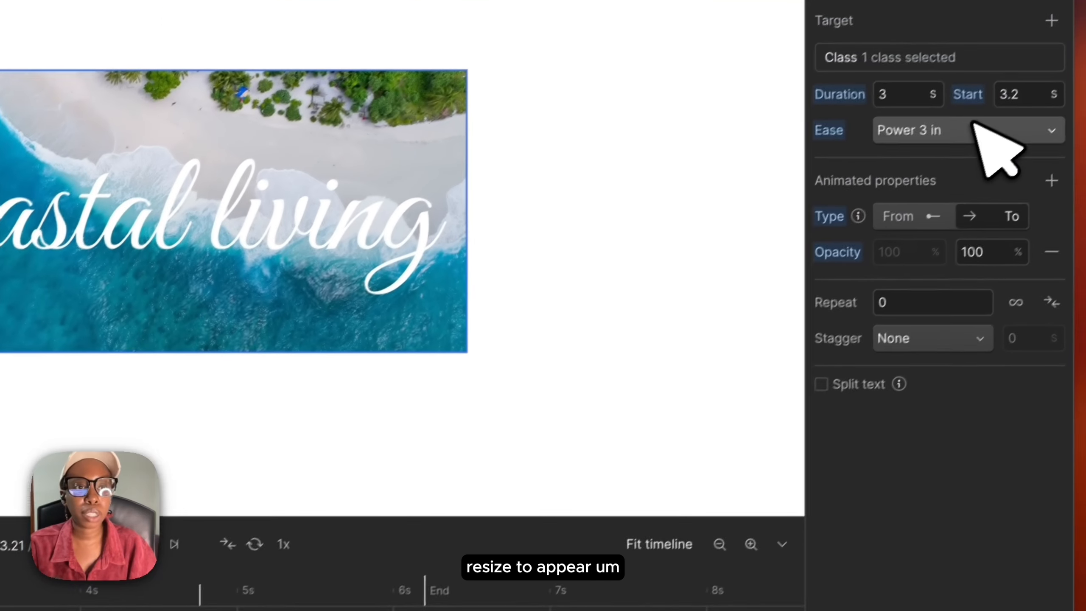
Step: Try setting the overlay fade's ease to Power 3 in out
left_click(973, 131)
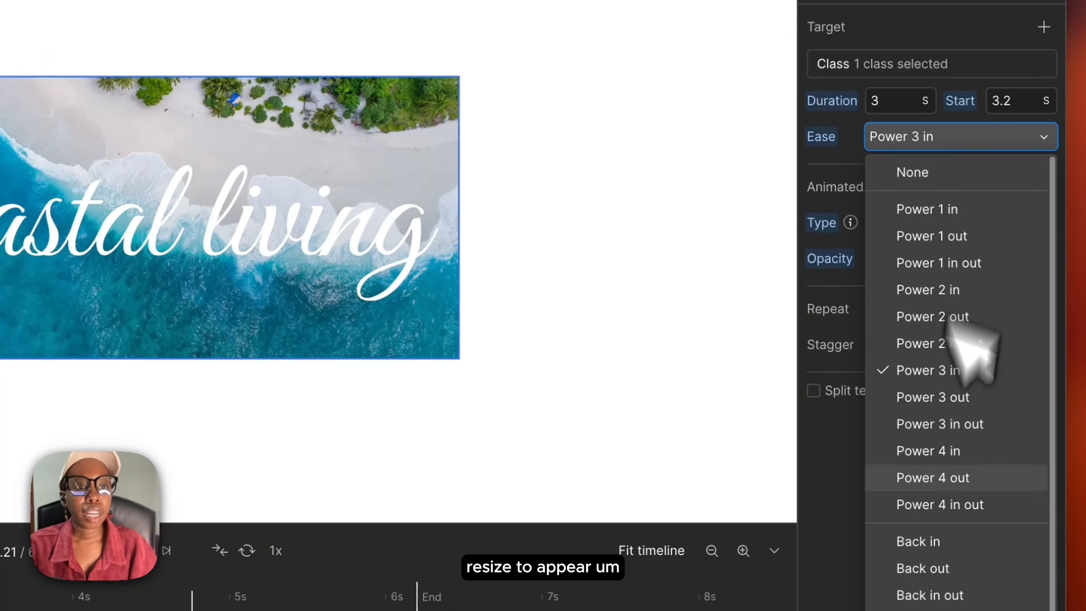
left_click(958, 423)
left_click(944, 141)
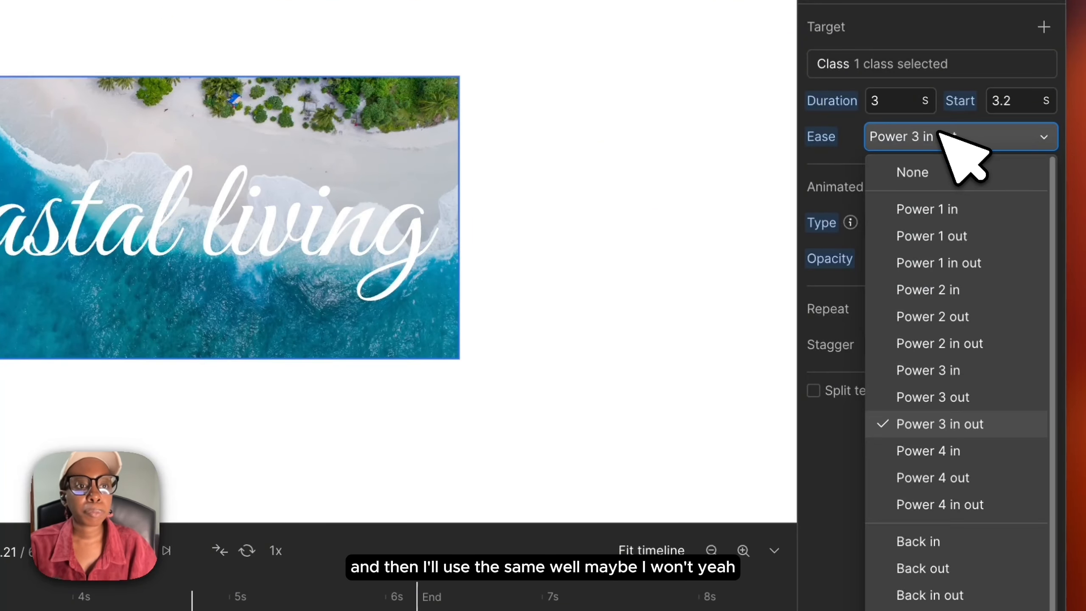
scroll(928, 317, "down", 4)
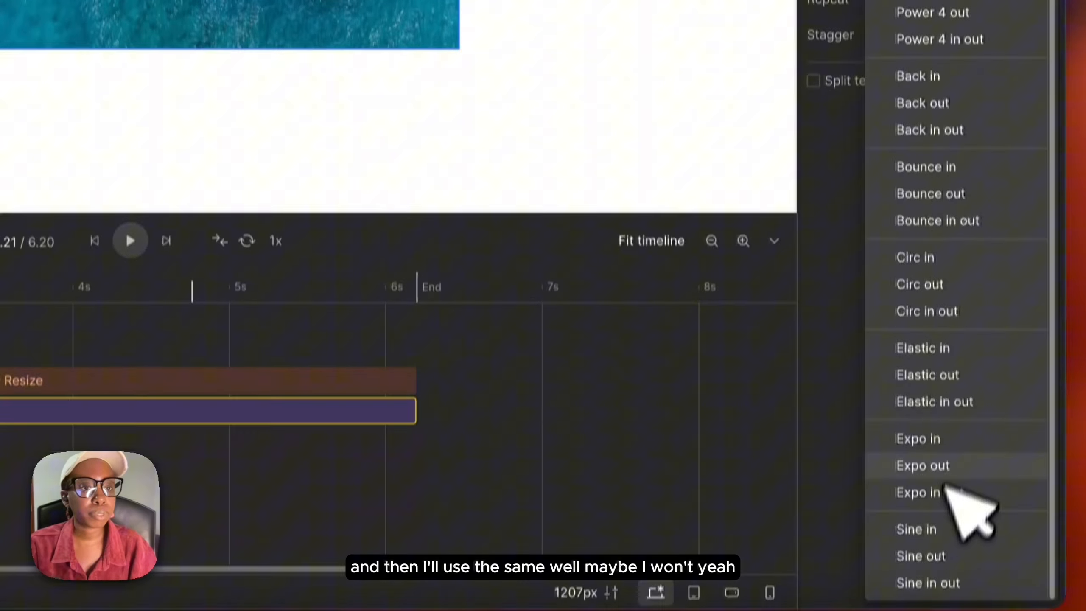
scroll(953, 492, "up", 4)
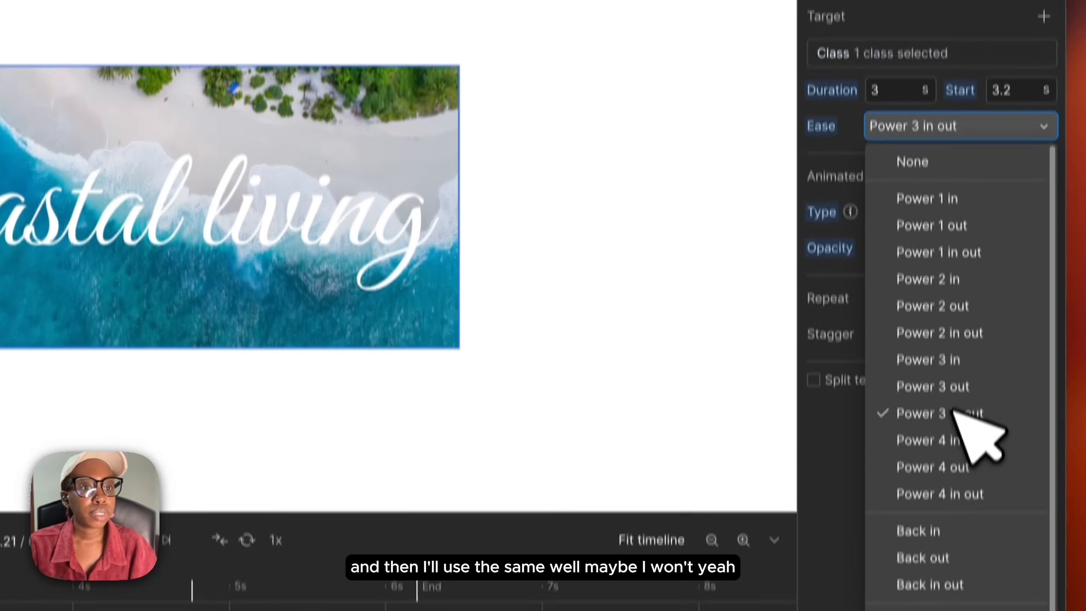
left_click(951, 64)
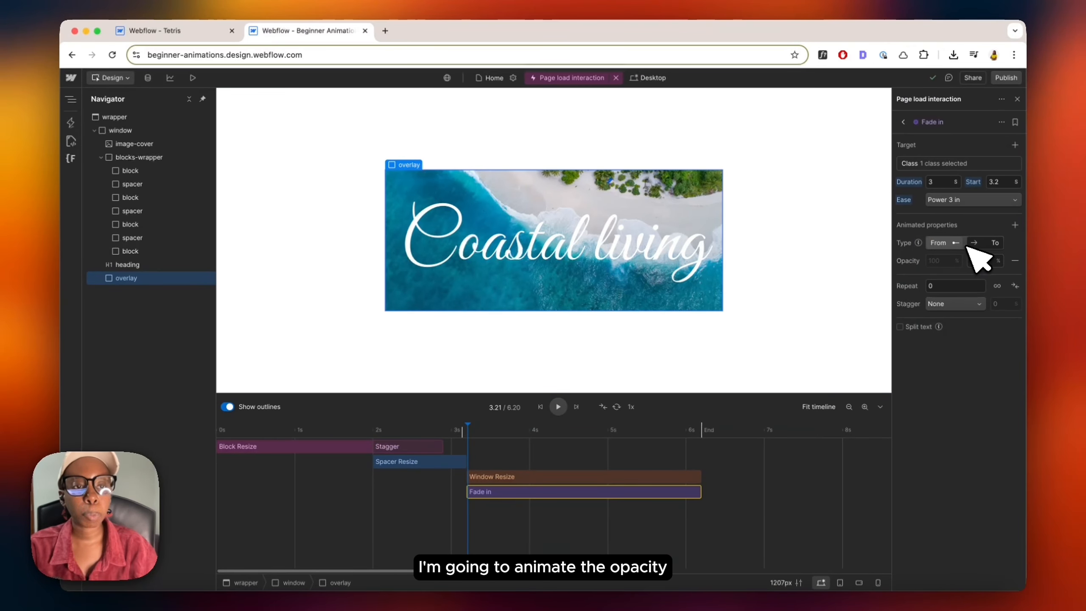
Step: Set the overlay fade's opacity to animate from 0% to 100%
left_click(981, 261)
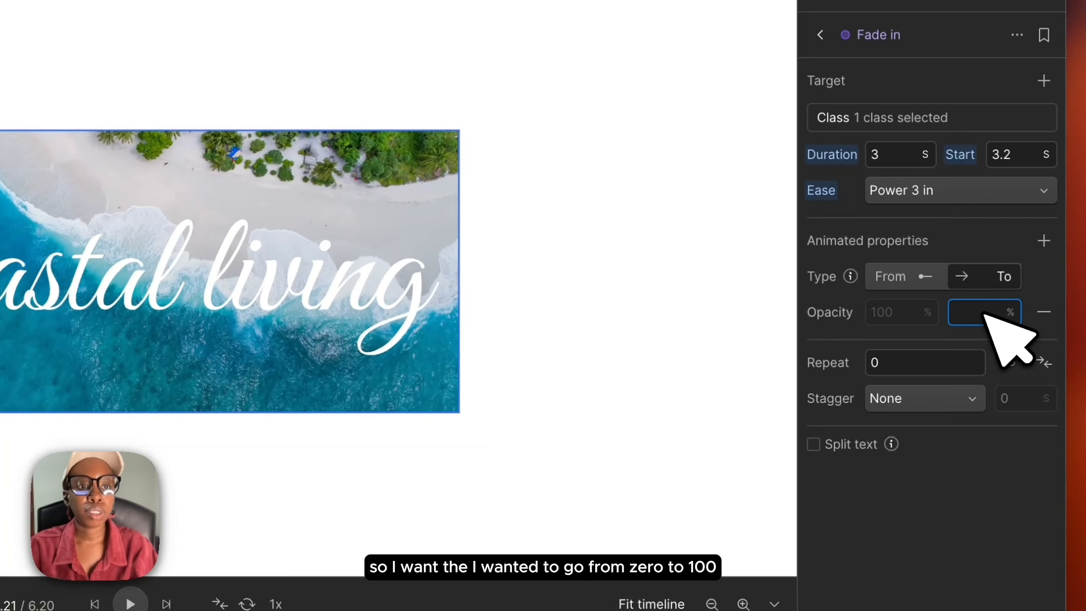
type("100")
key("Return")
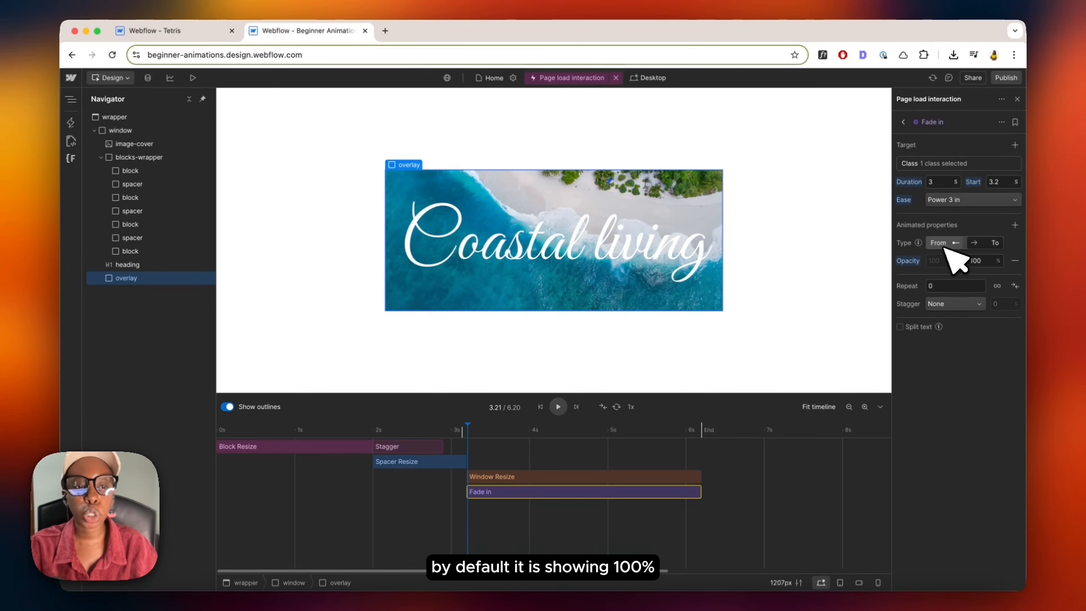
left_click(943, 261)
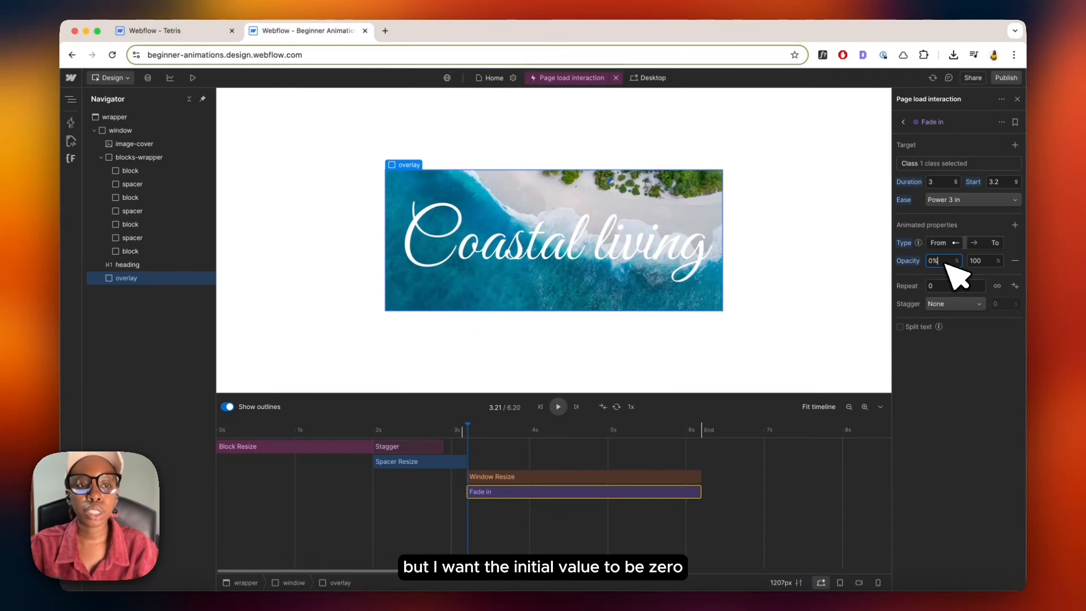
type("0%")
key("BackSpace")
Step: Scrub through the timeline and change the fade's end opacity to 50%
left_click(243, 428)
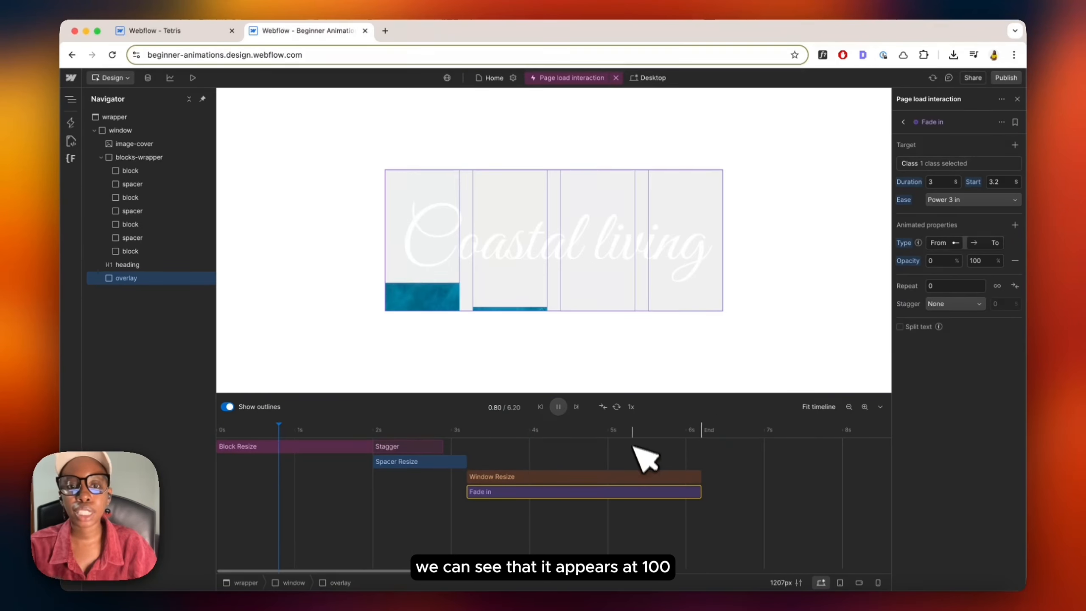
left_click(652, 430)
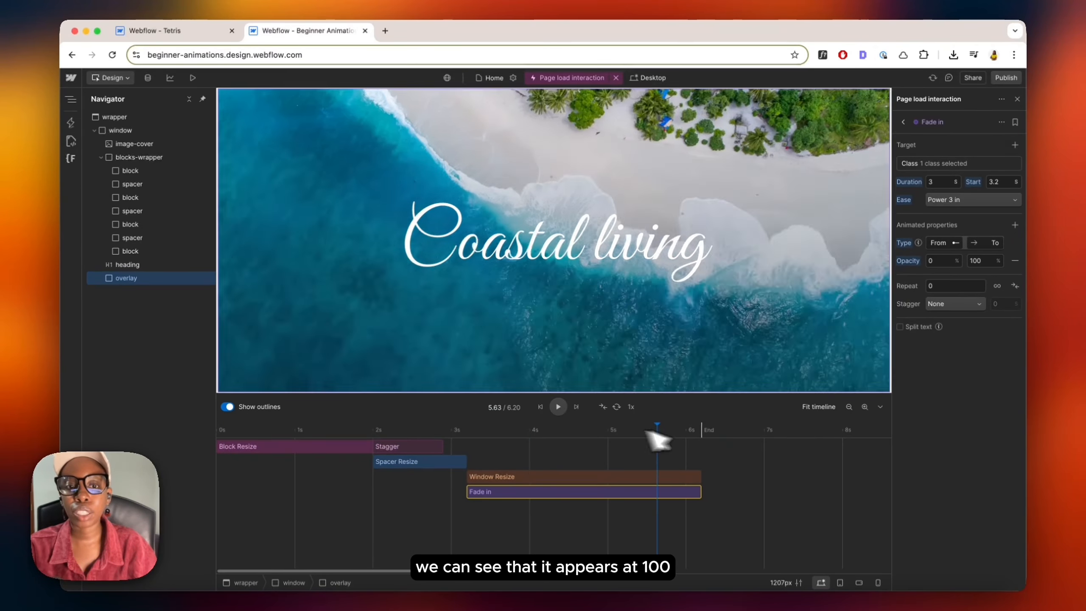
left_click(706, 431)
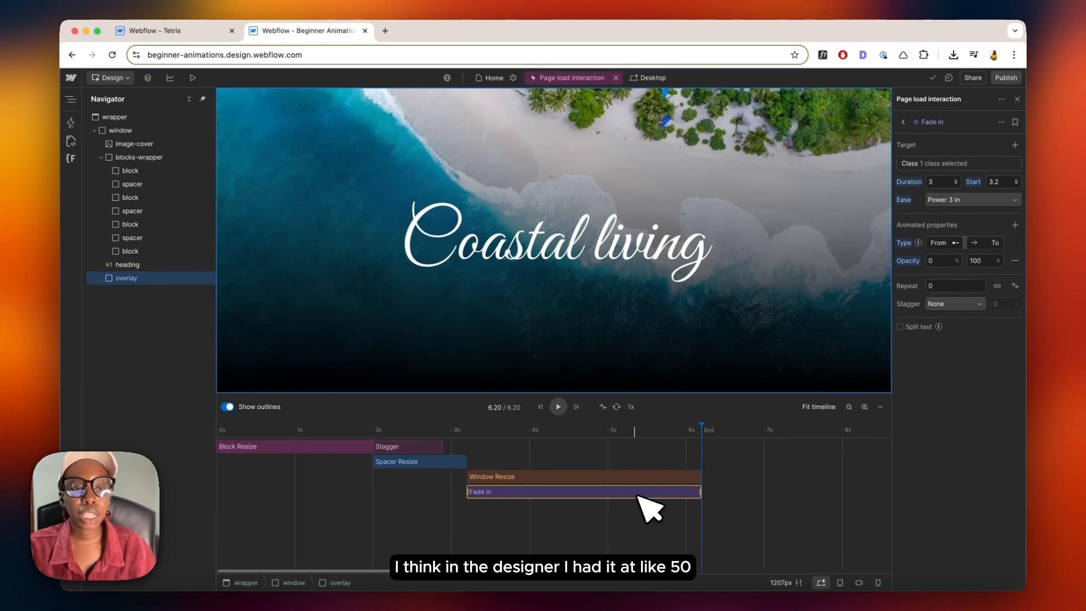
left_click(992, 261)
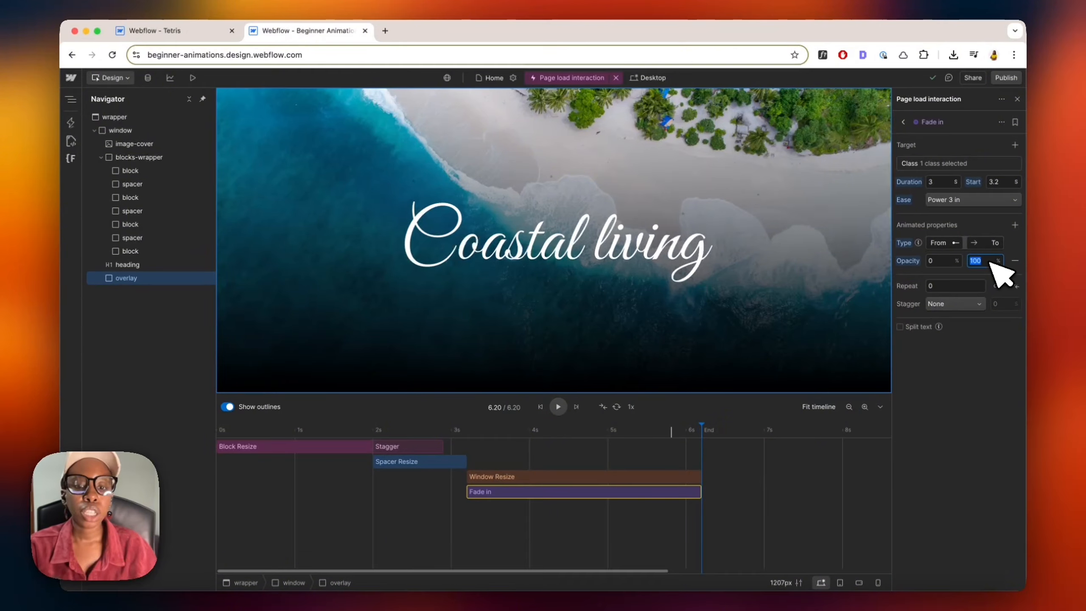
type("50")
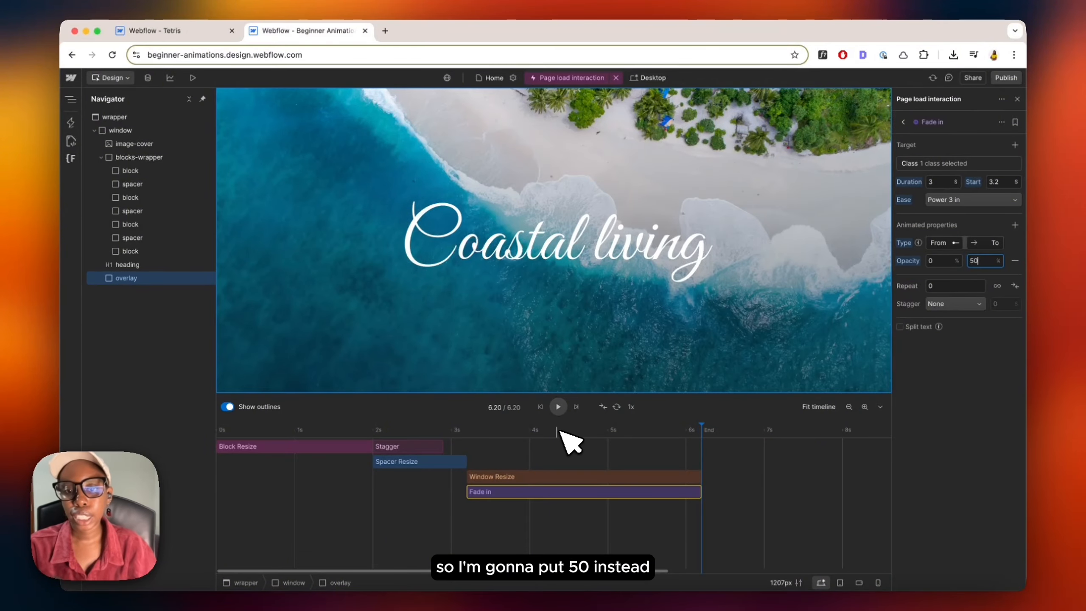
Step: Preview the overlay fade playing on the timeline
left_click_drag(560, 430, 482, 450)
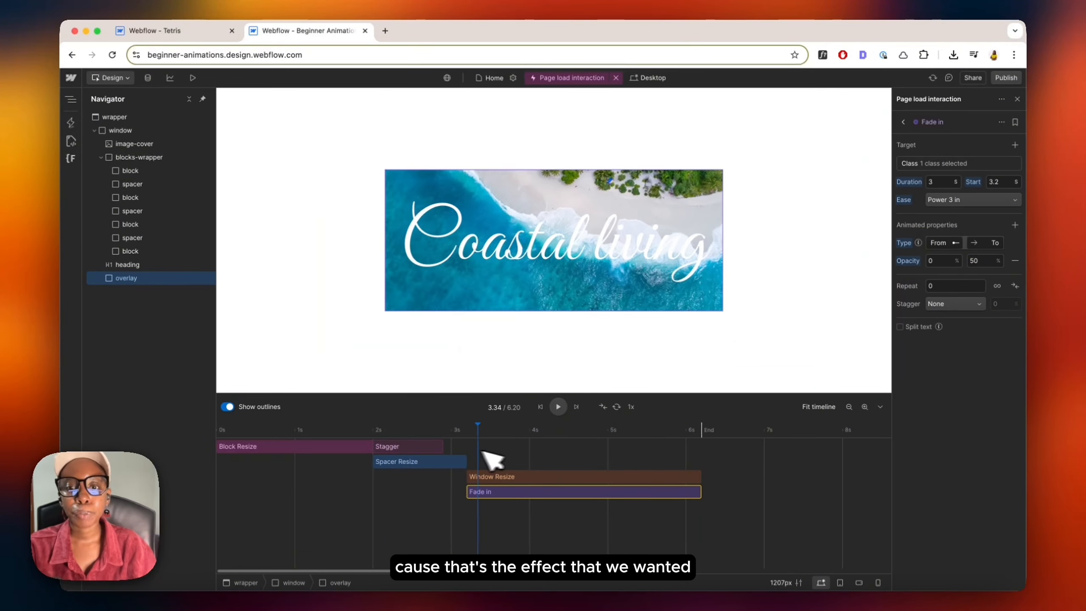
key("space")
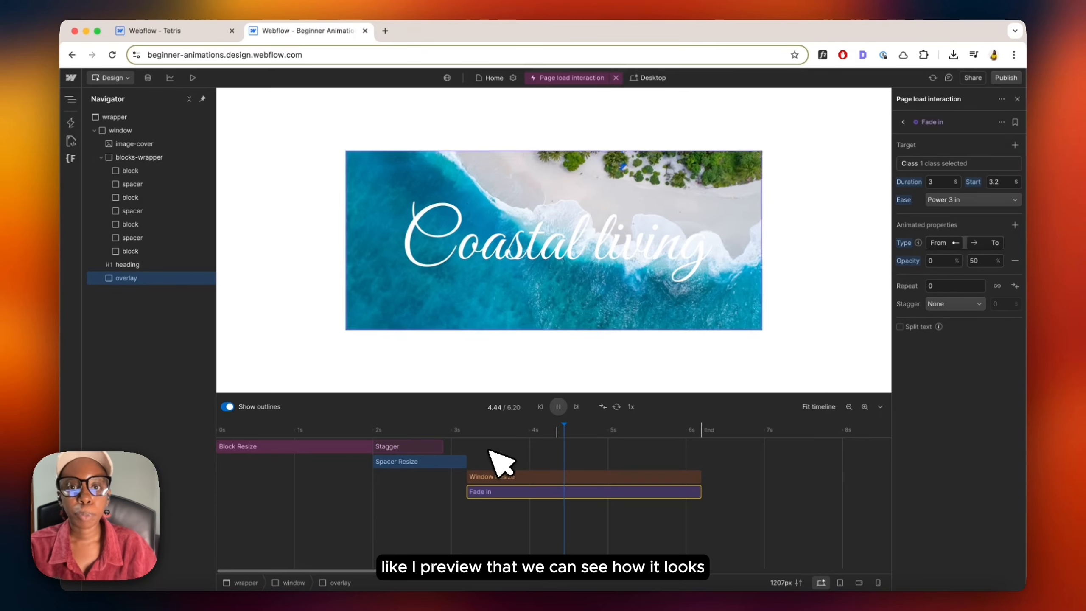
key("space")
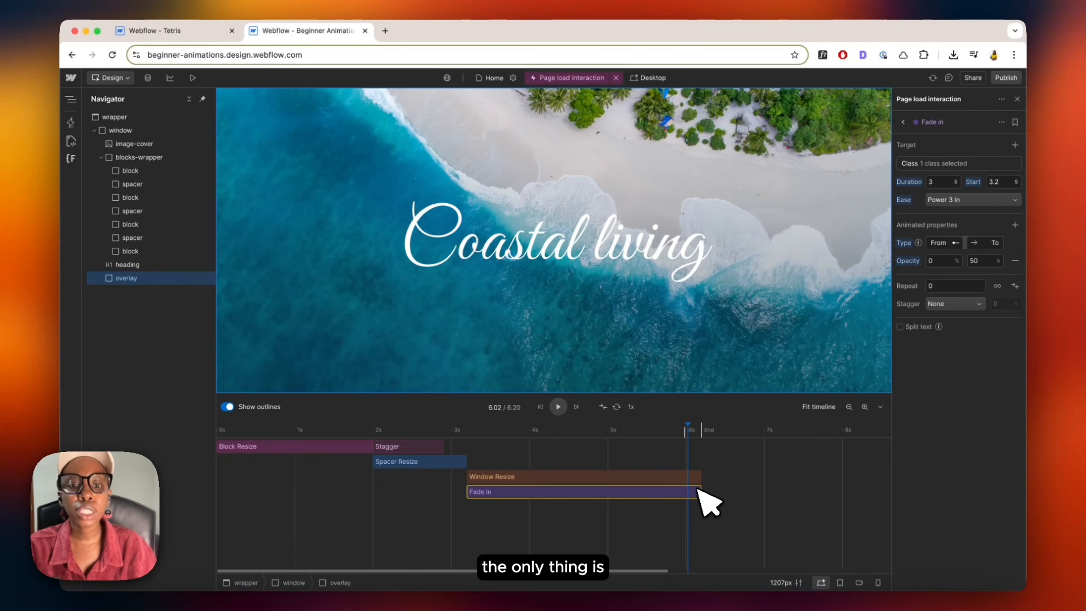
left_click(689, 436)
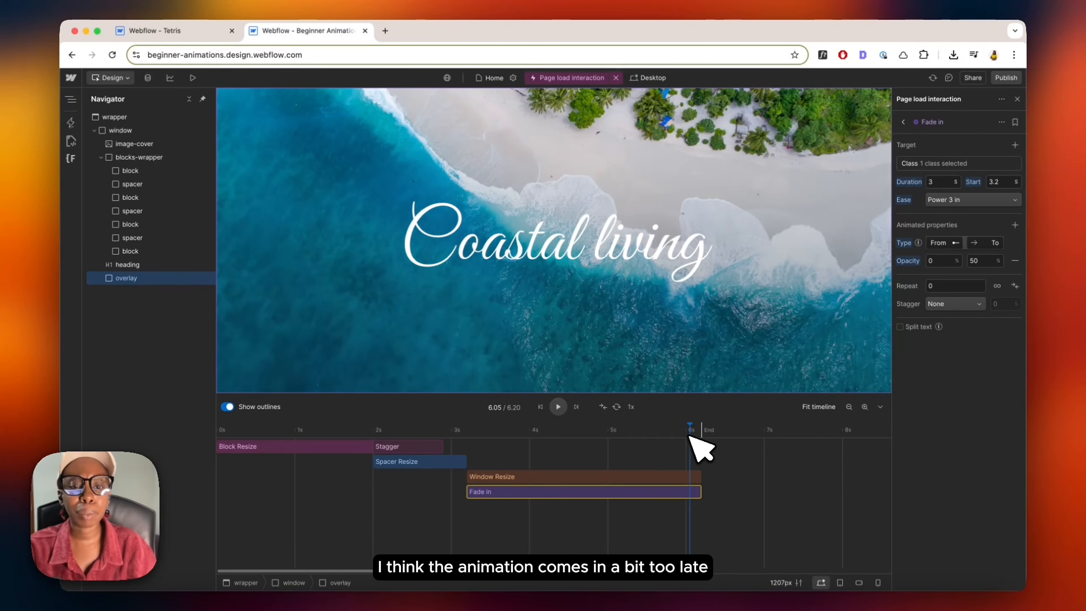
Step: Set the overlay fade's ease to None and scrub the timeline to check it
left_click(971, 199)
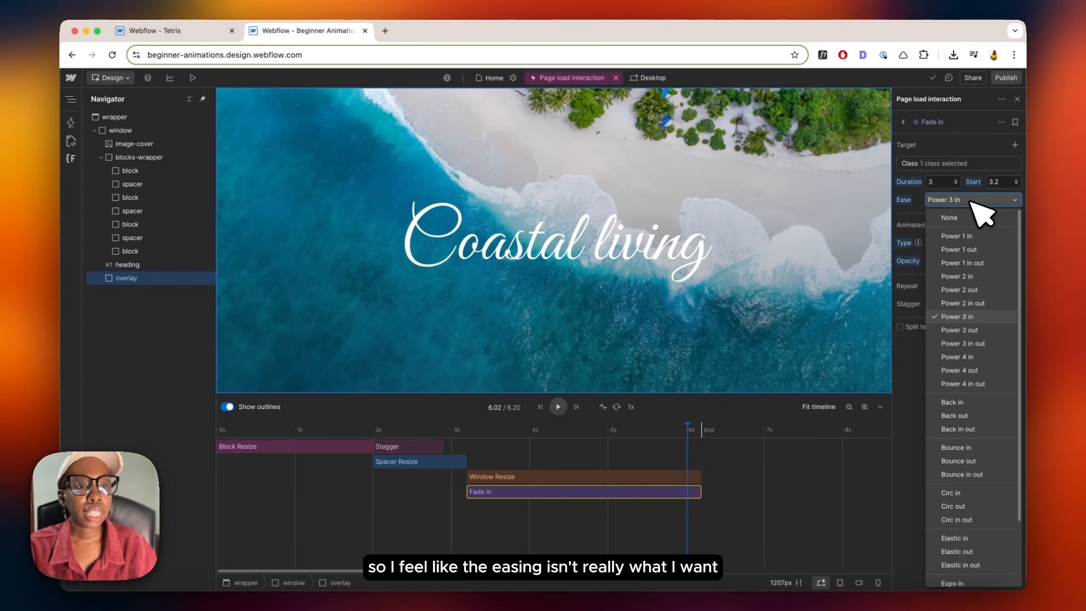
left_click(950, 218)
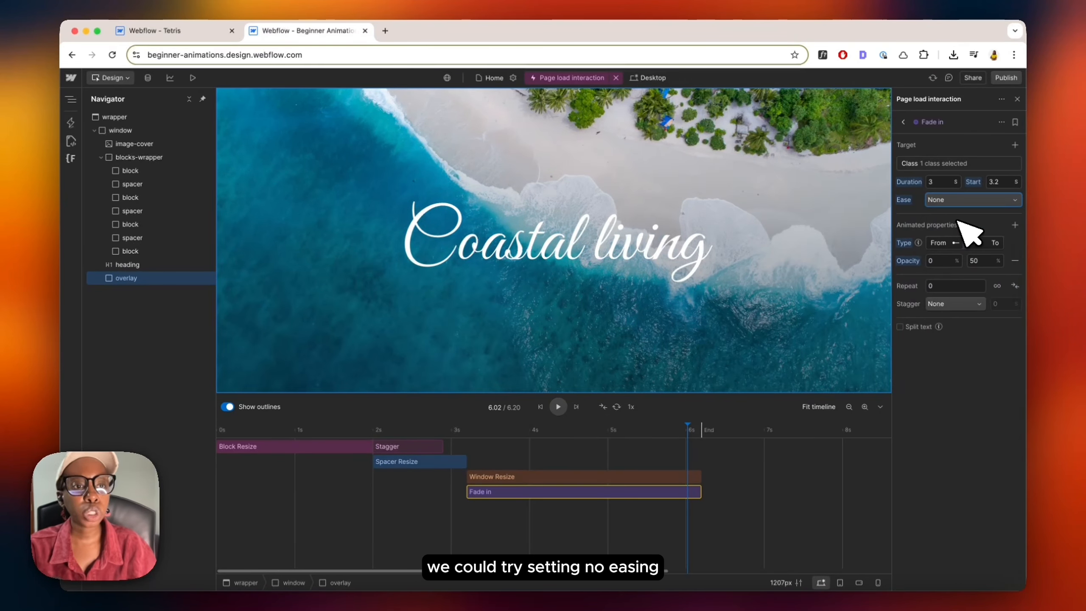
left_click(475, 440)
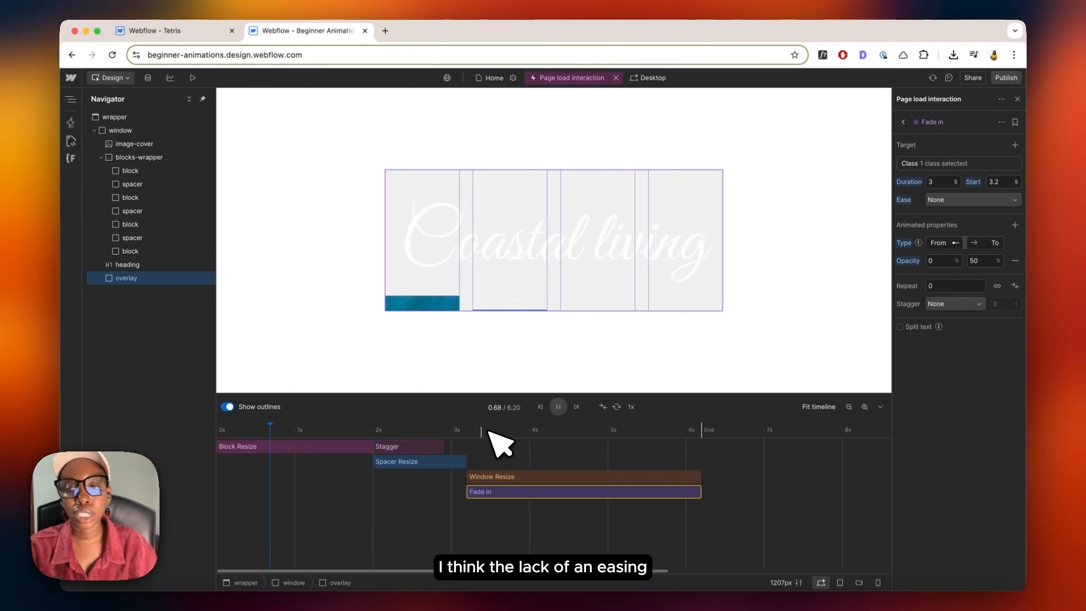
left_click(475, 431)
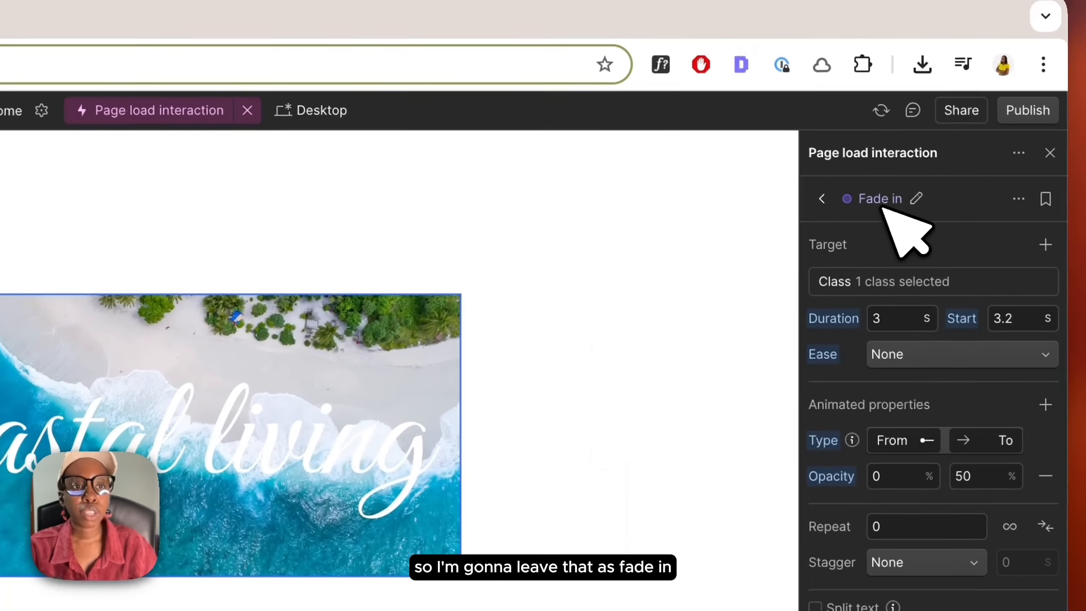
Step: Rename the fade action to Overlay Fade in
left_click(887, 201)
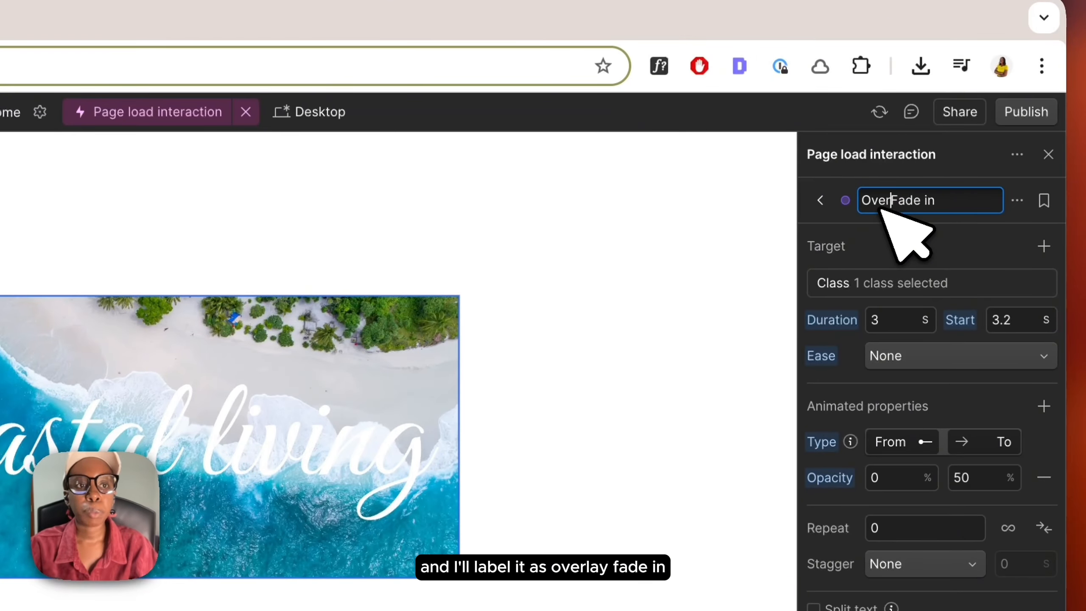
key("Return")
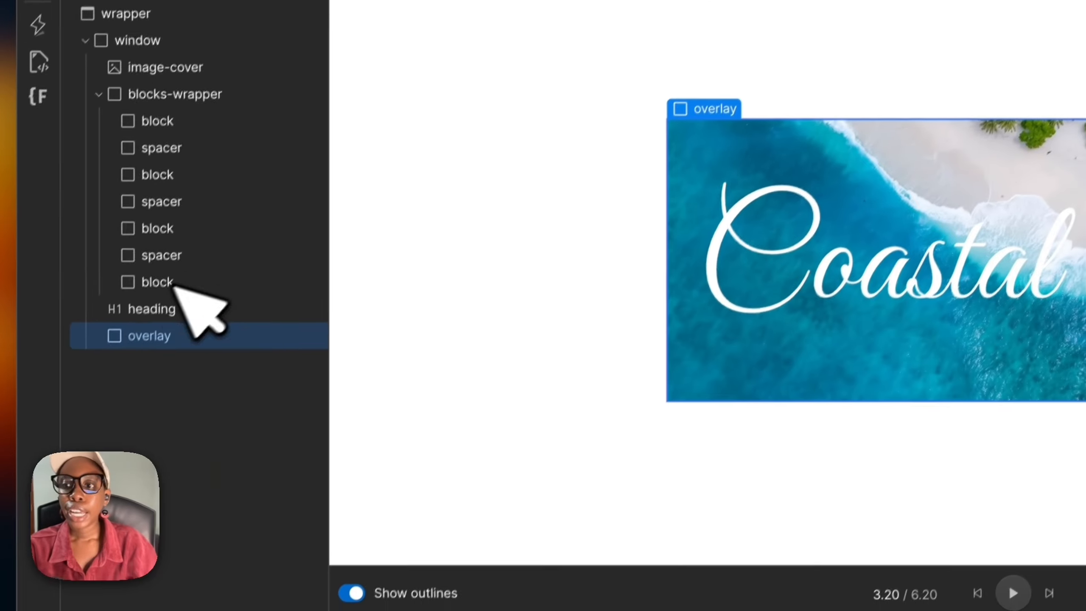
Step: Select the heading and add a Slide in up action to the page load interaction
left_click(158, 298)
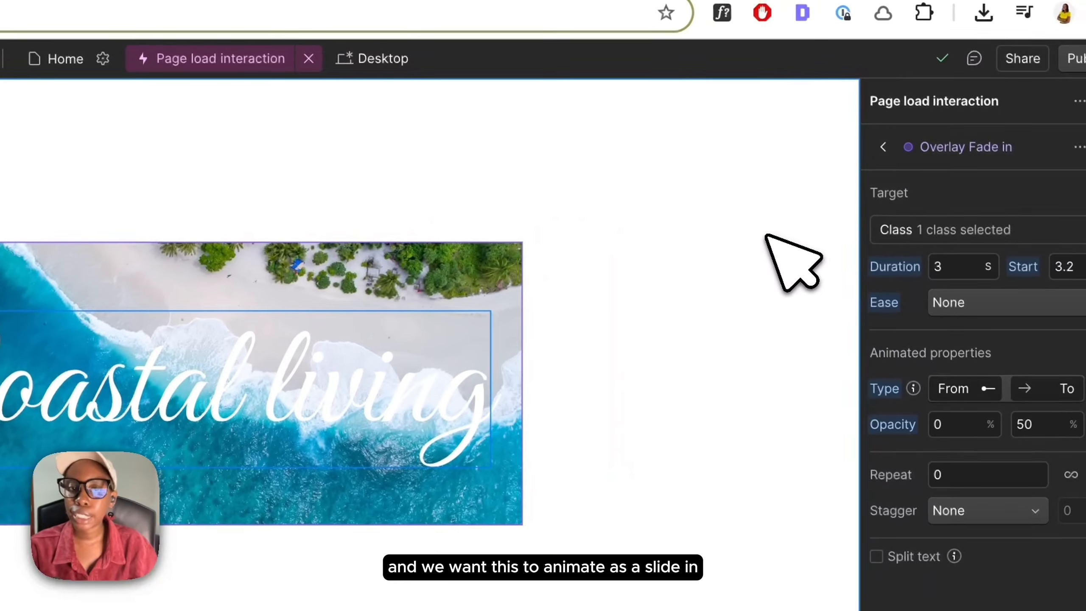
left_click(880, 147)
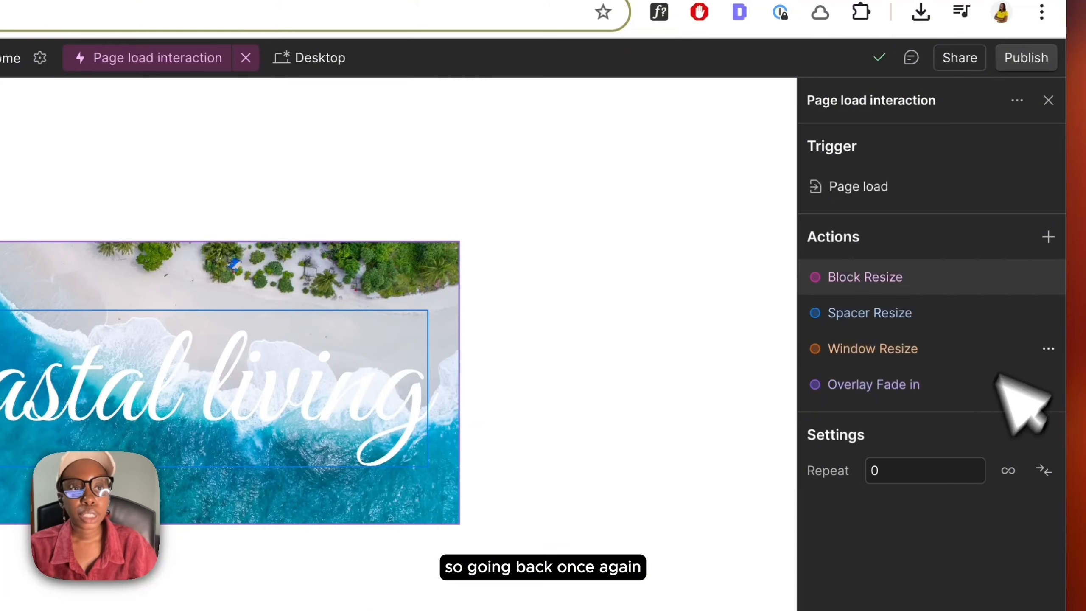
left_click(1047, 237)
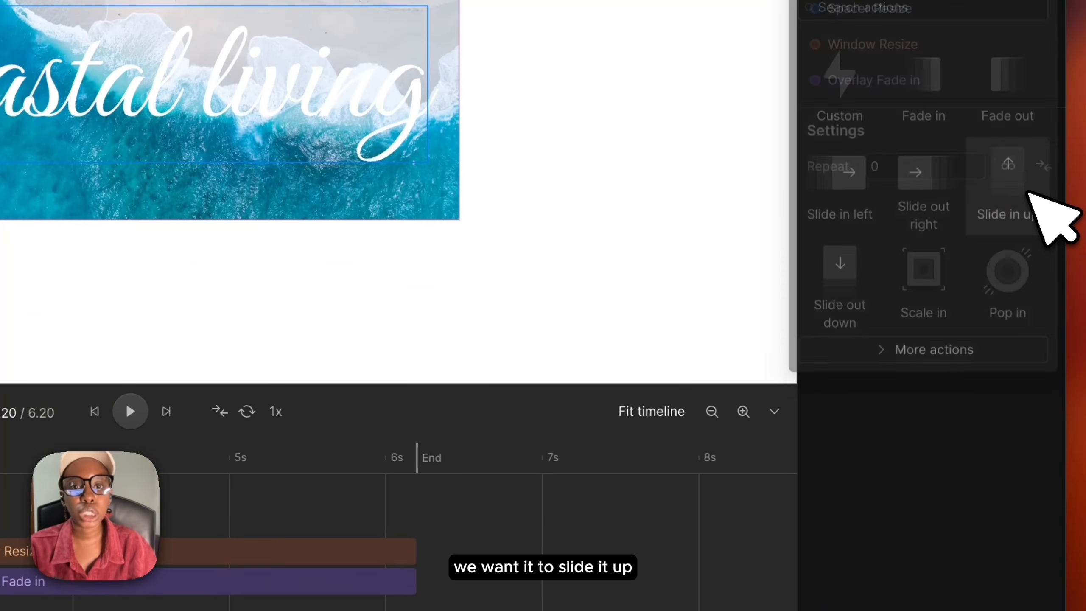
left_click(1026, 193)
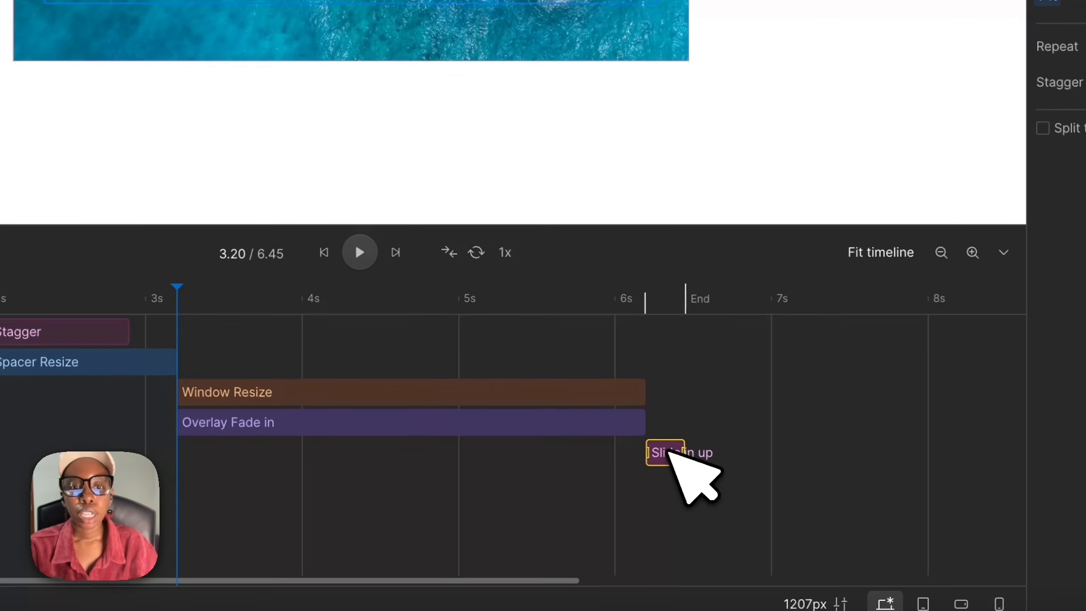
Step: Stretch the Slide in up bar to end with the window resize, about 1.76 s long
left_click_drag(666, 450, 550, 454)
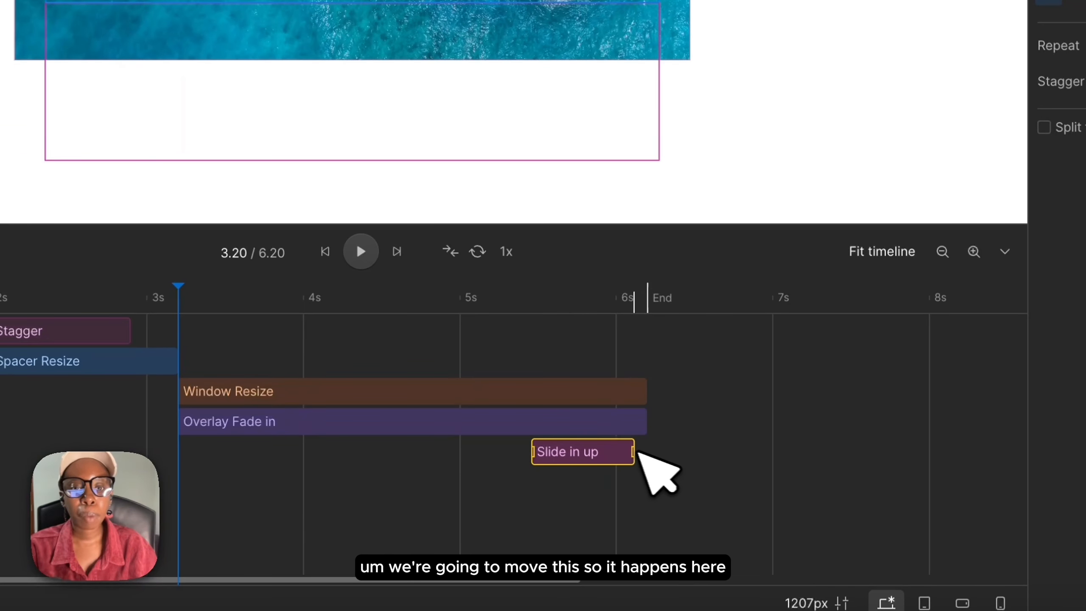
mouse_move(639, 452)
left_mouse_down()
mouse_move(659, 454)
mouse_move(647, 453)
left_mouse_up()
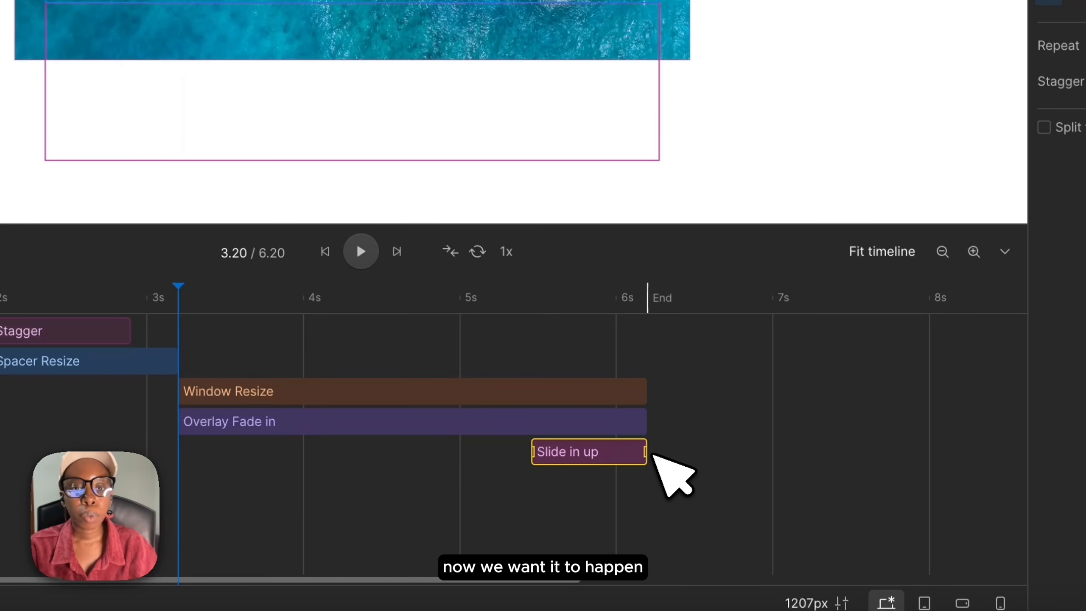
left_click_drag(538, 457, 389, 456)
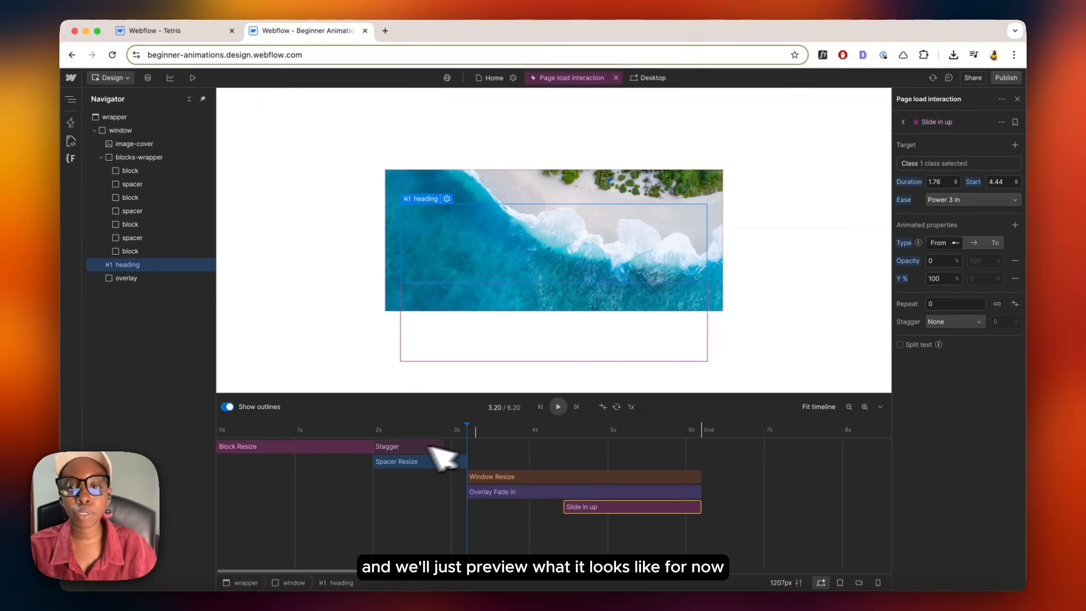
Step: Preview, then move the Slide in up bar earlier so it starts at 3.85 s
key("space")
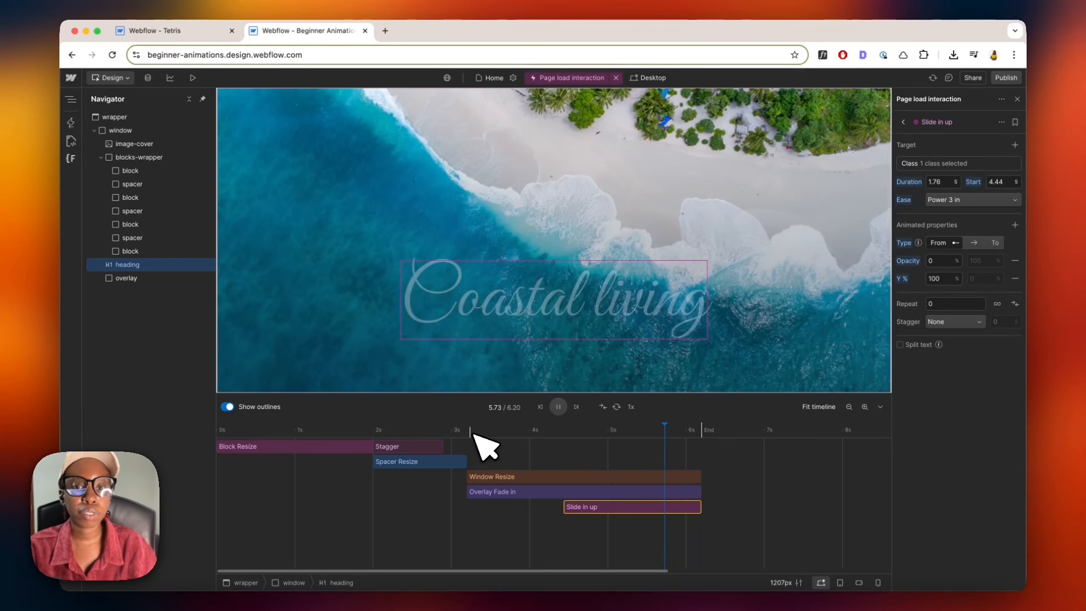
key("space")
left_click_drag(630, 507, 600, 508)
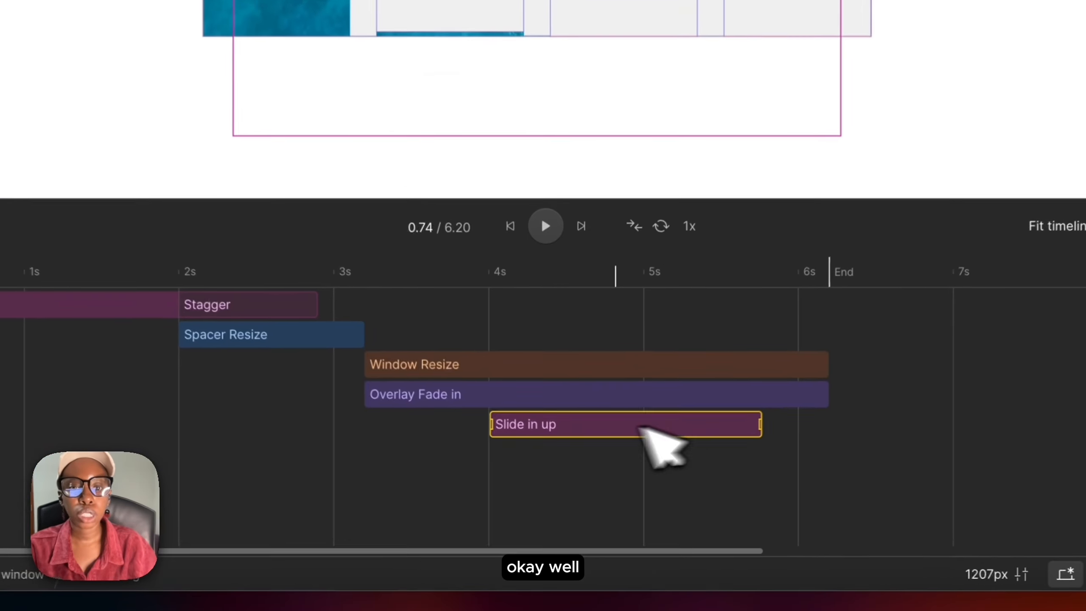
left_click_drag(639, 428, 581, 425)
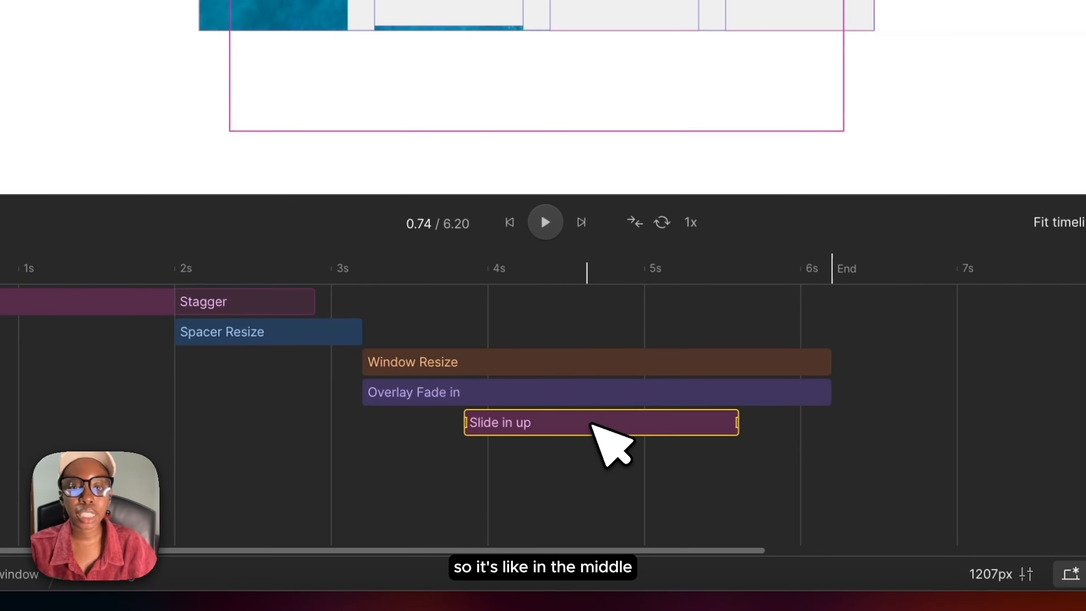
left_click(411, 269)
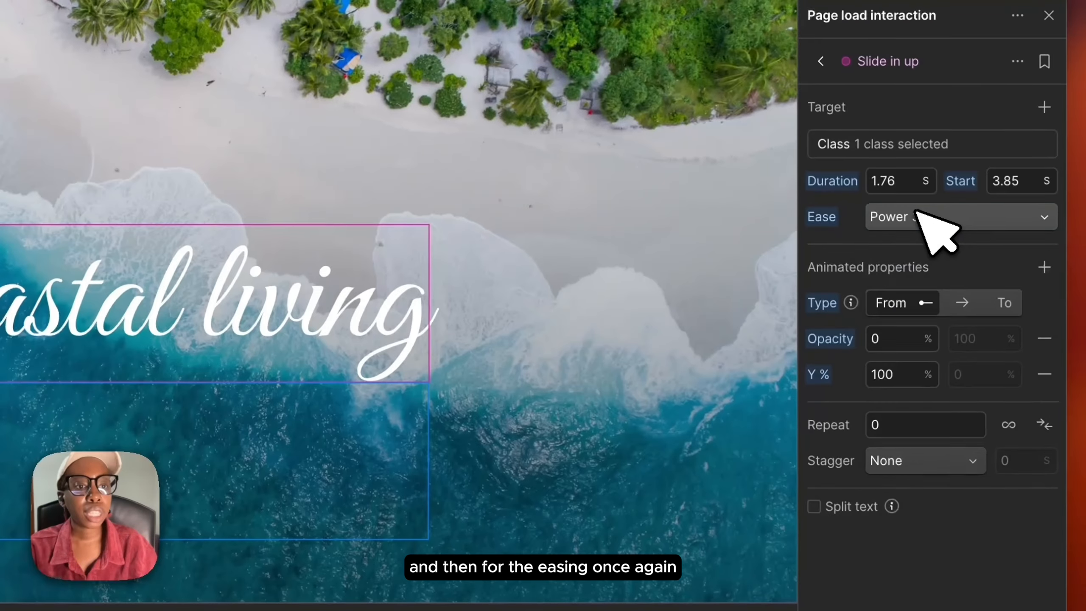
Step: Set the slide's ease to Power 3 in out and shift its bar later to start about 4.4 s
left_click(952, 199)
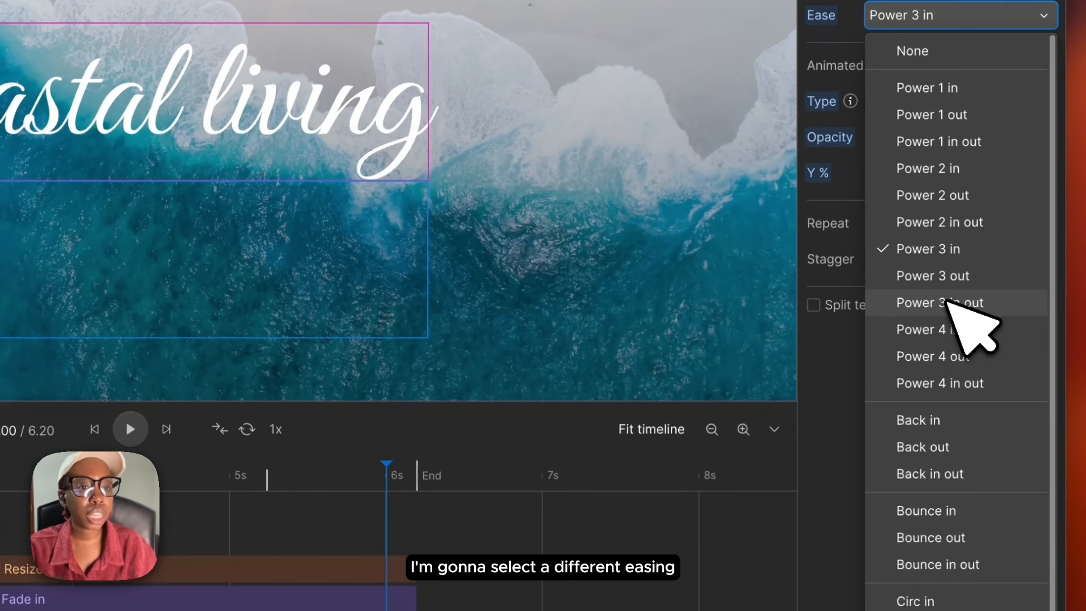
left_click(954, 303)
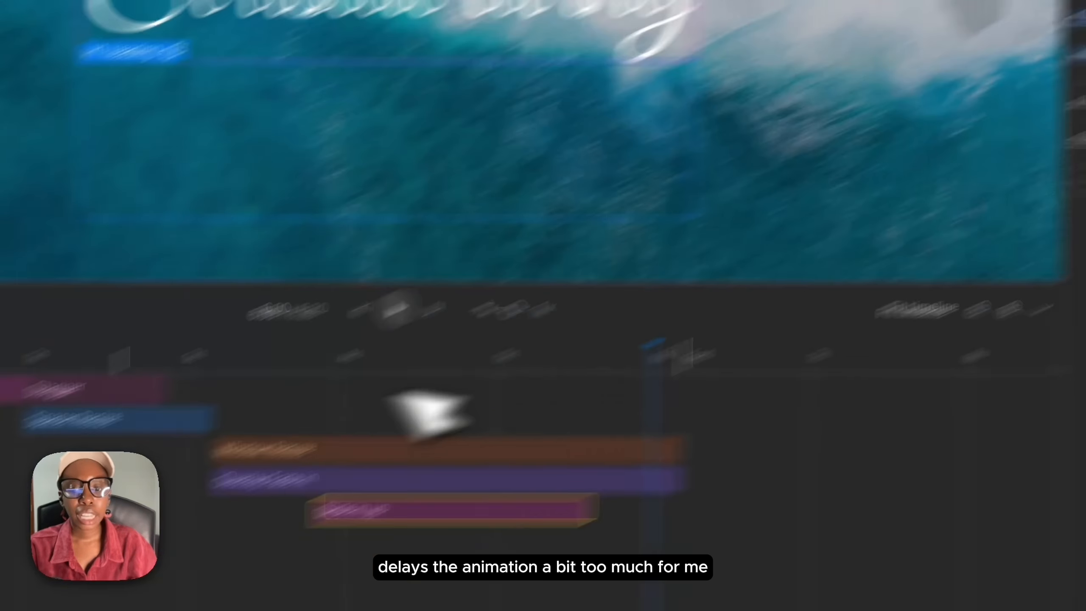
left_click(138, 365)
key("space")
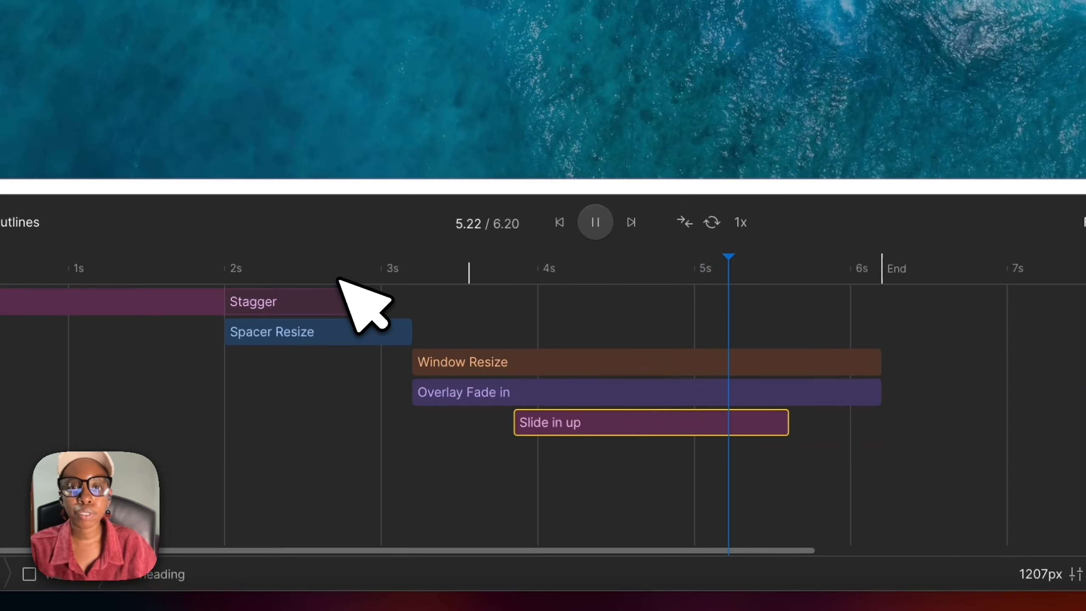
left_click_drag(679, 433, 759, 432)
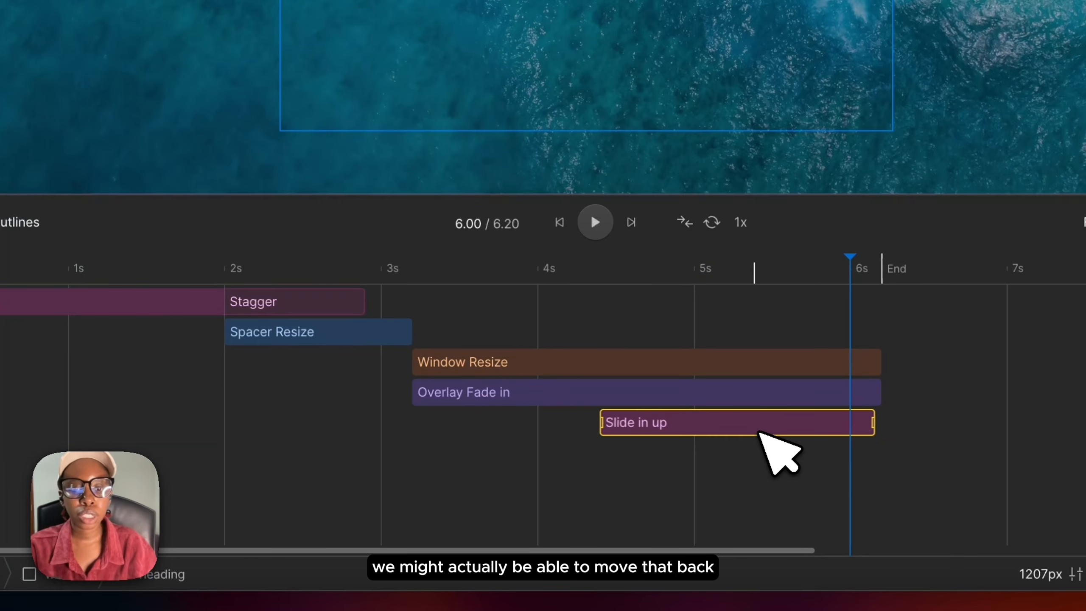
Step: Nudge the heading's Slide in up bar slightly earlier on the timeline and play the animation to check its timing
left_click(578, 268)
key("space")
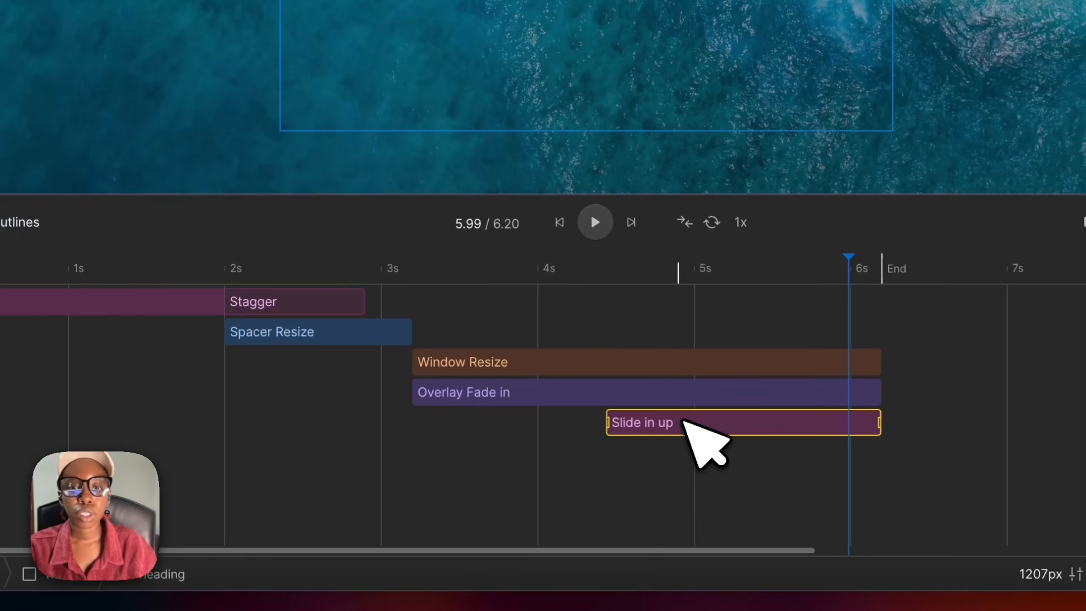
left_click_drag(686, 422, 664, 421)
left_click(548, 268)
key("space")
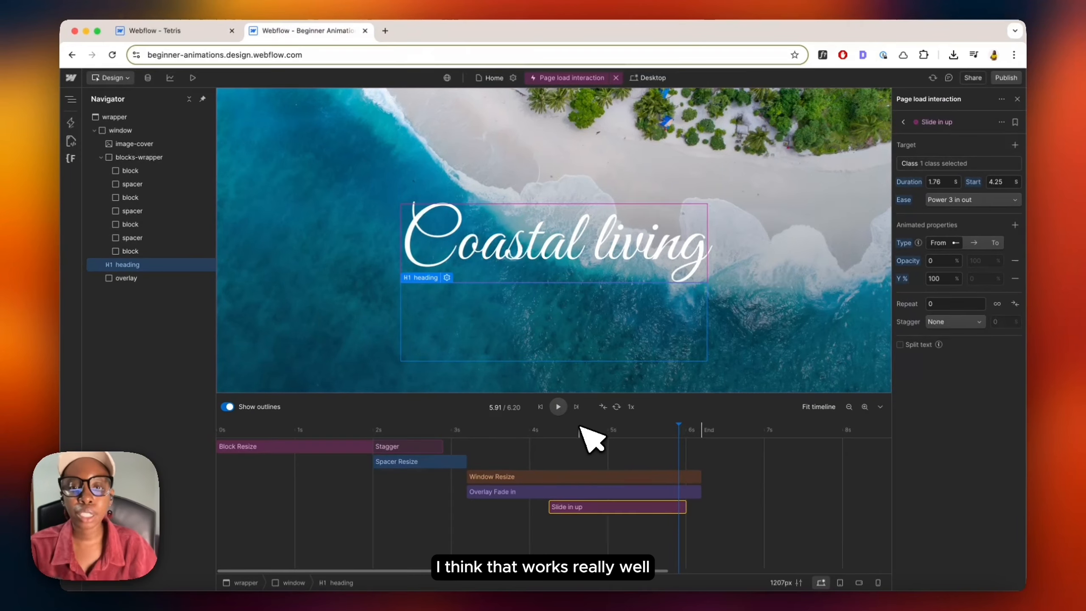
Step: Play the timeline from the start and preview the page load animation in the site preview
left_click_drag(580, 427, 540, 430)
key("space")
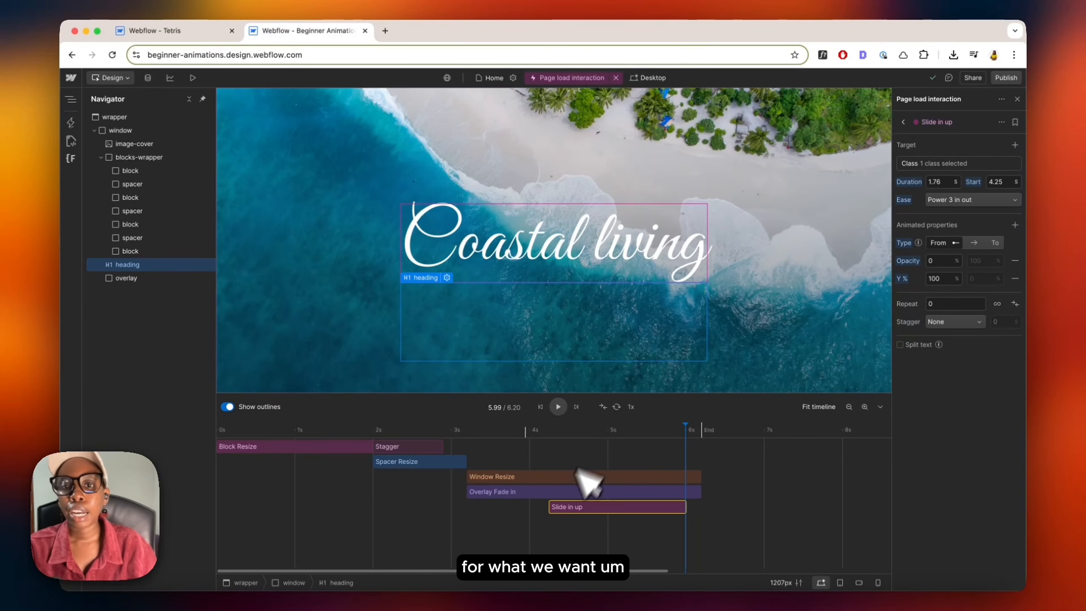
left_click_drag(265, 438, 217, 436)
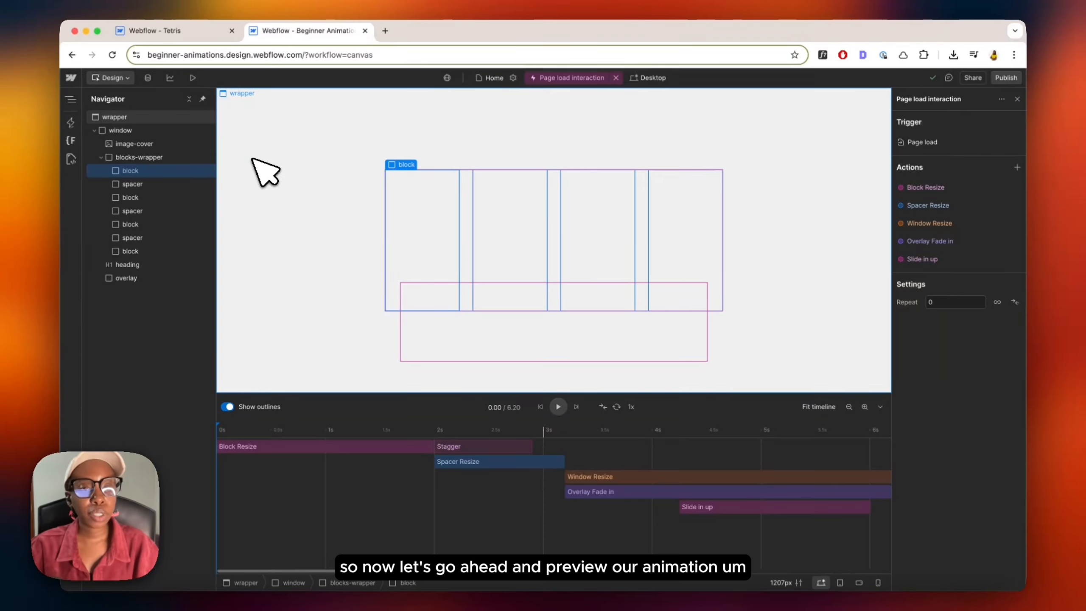
left_click(193, 77)
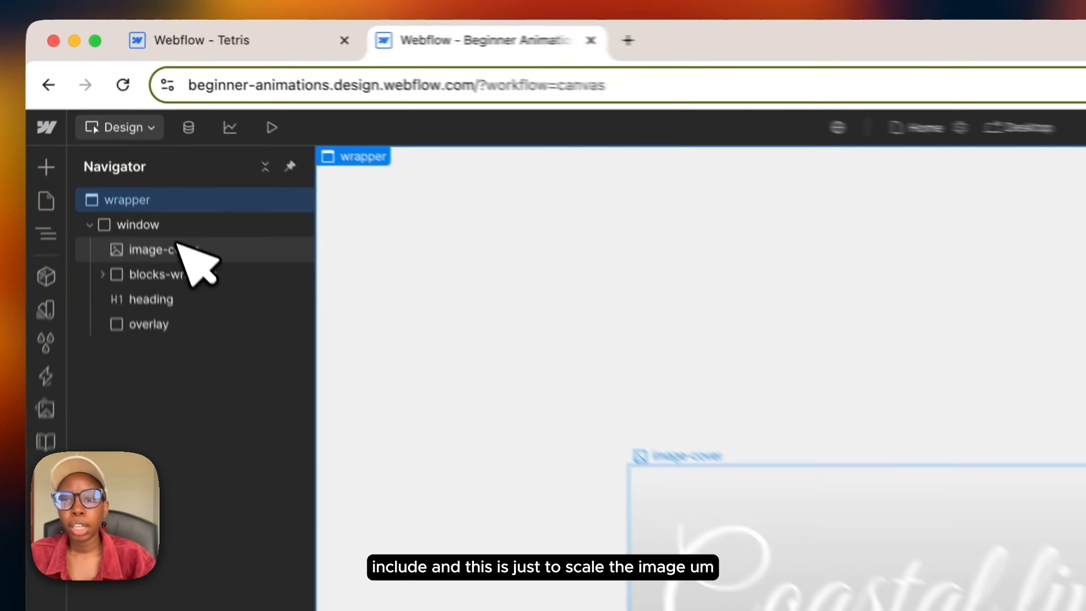
Step: Open the existing page load interaction from the Interactions panel of the selected elements
left_click(142, 141)
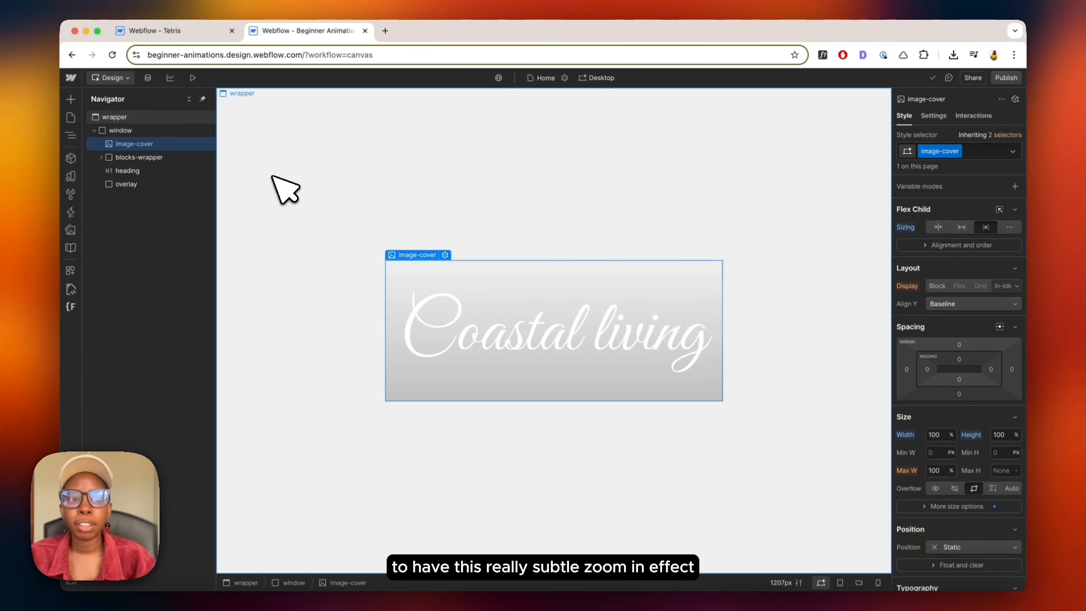
left_click(967, 116)
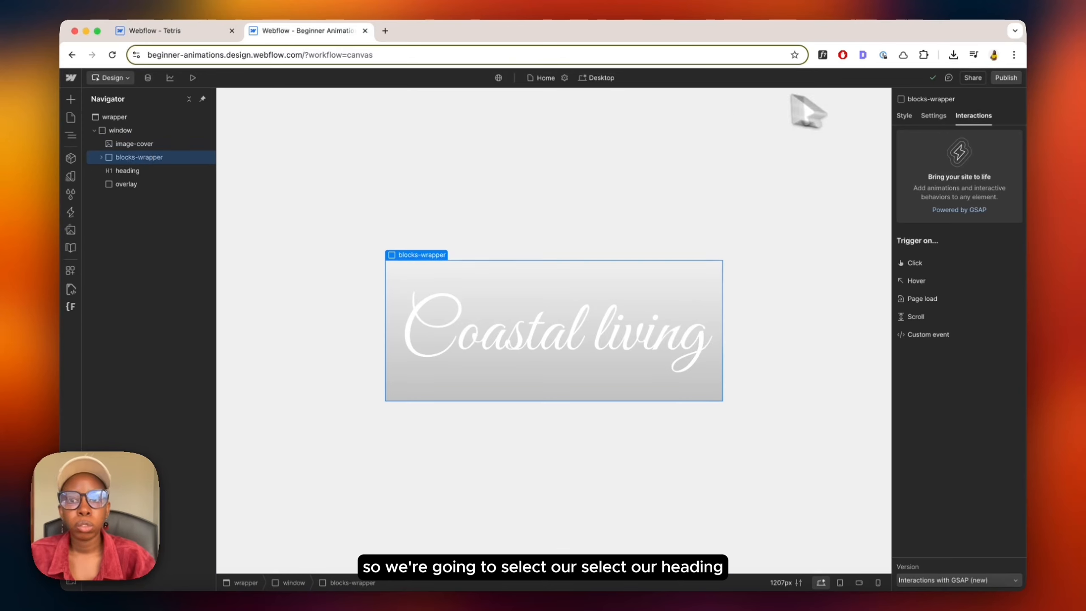
left_click(130, 171)
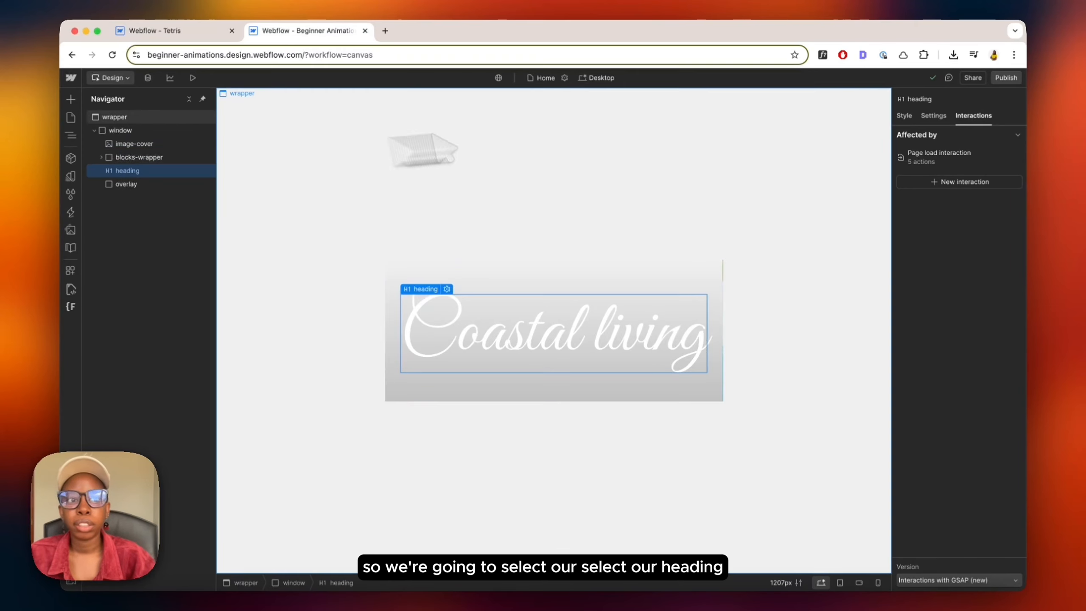
left_click(953, 162)
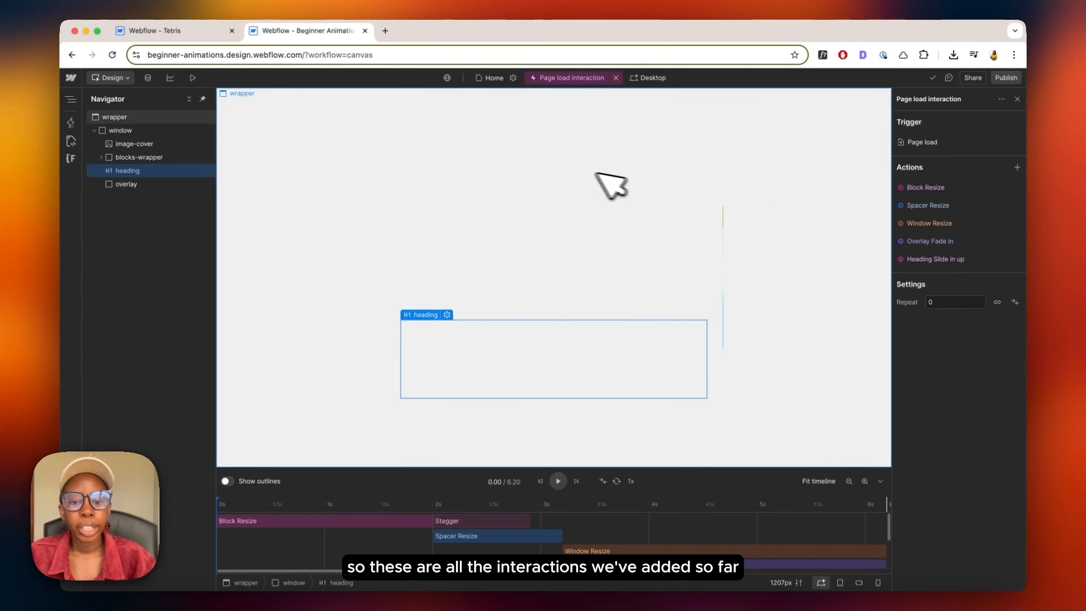
Step: Select the image-cover element and add a Scale in action to the page load interaction
left_click(121, 145)
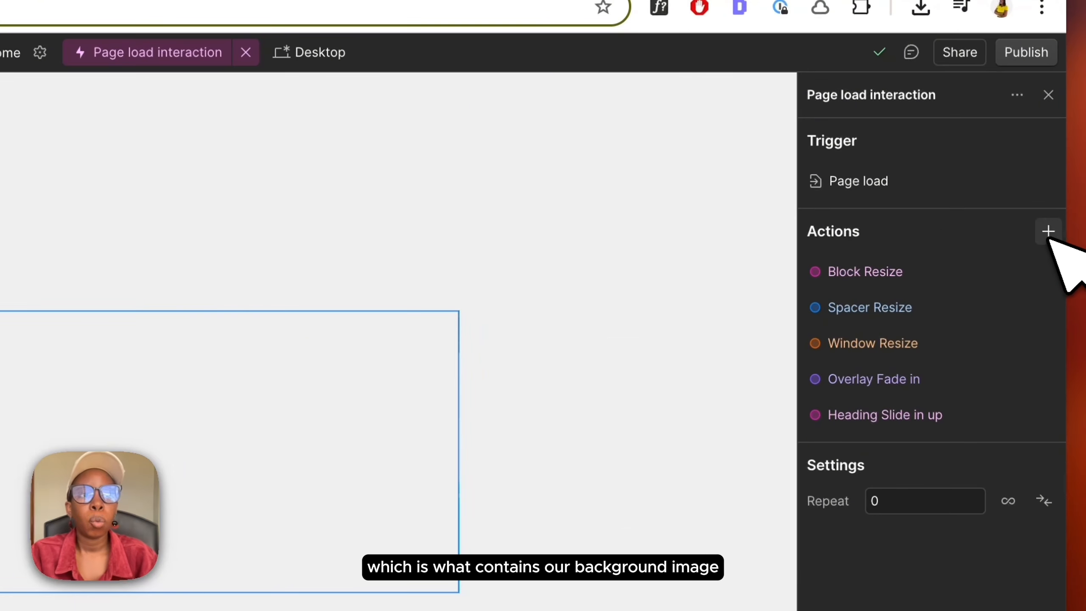
left_click(1049, 233)
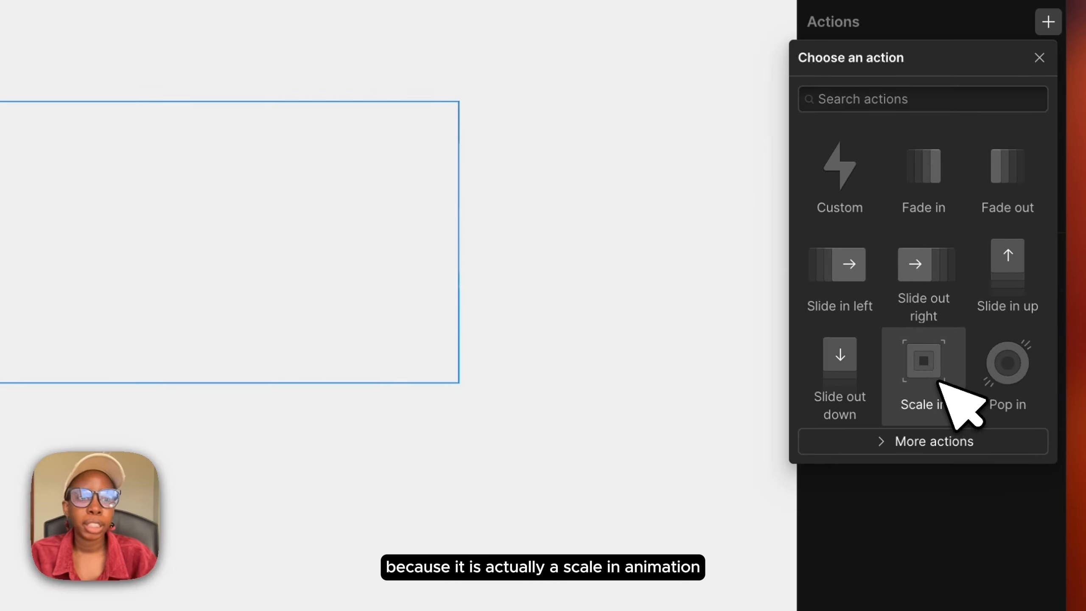
left_click(925, 360)
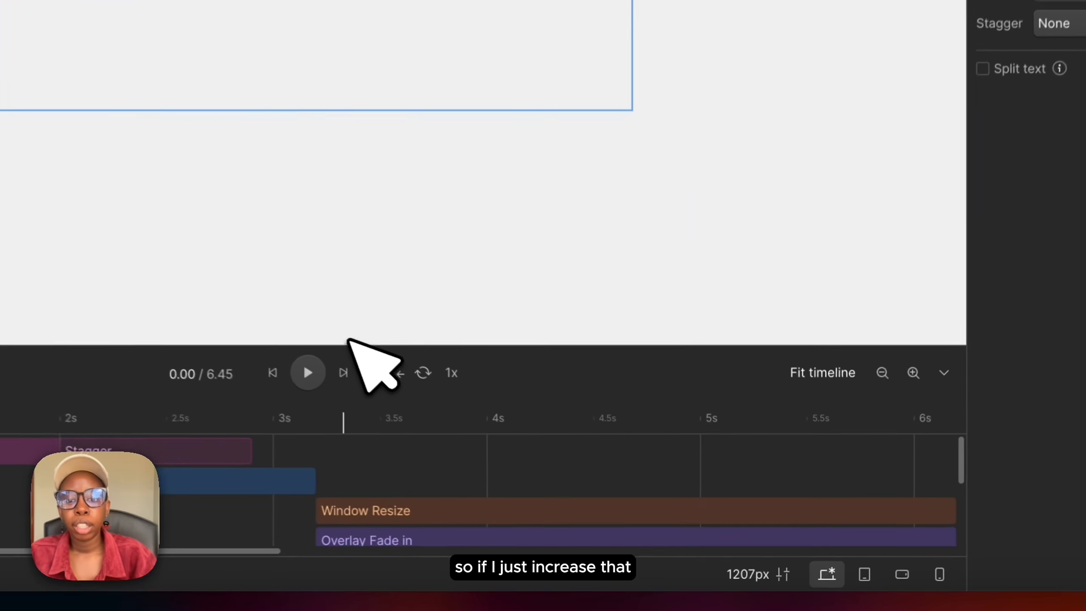
Step: Move the Scale in bar to start at 0 s and stretch it to end about 6.6 s
scroll(470, 509, "right", 3)
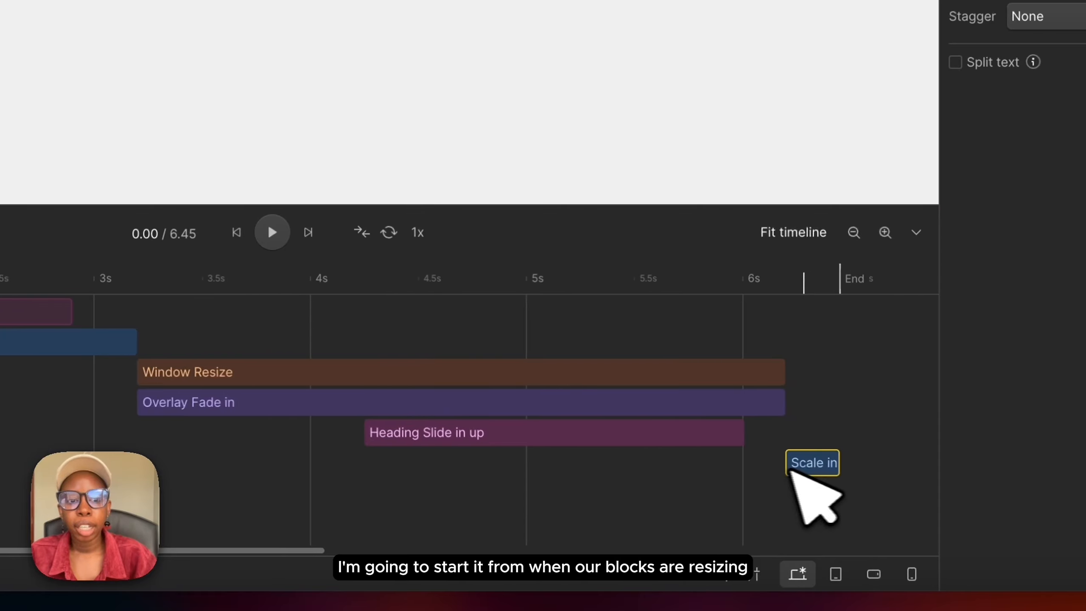
left_click_drag(851, 464, 0, 458)
scroll(325, 460, "left", 5)
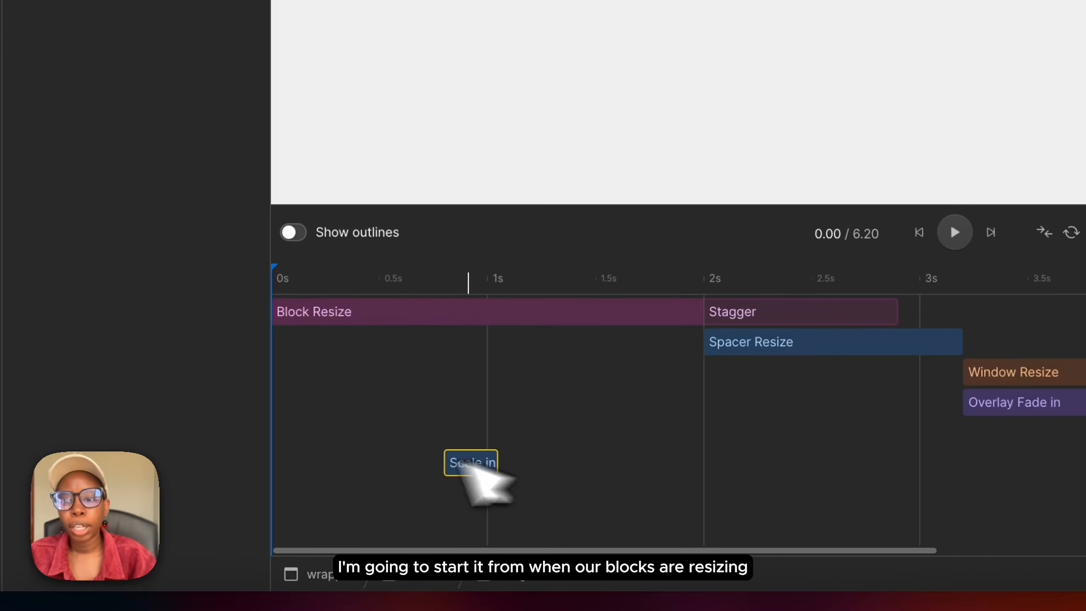
left_click_drag(468, 463, 828, 408)
scroll(701, 417, "right", 3)
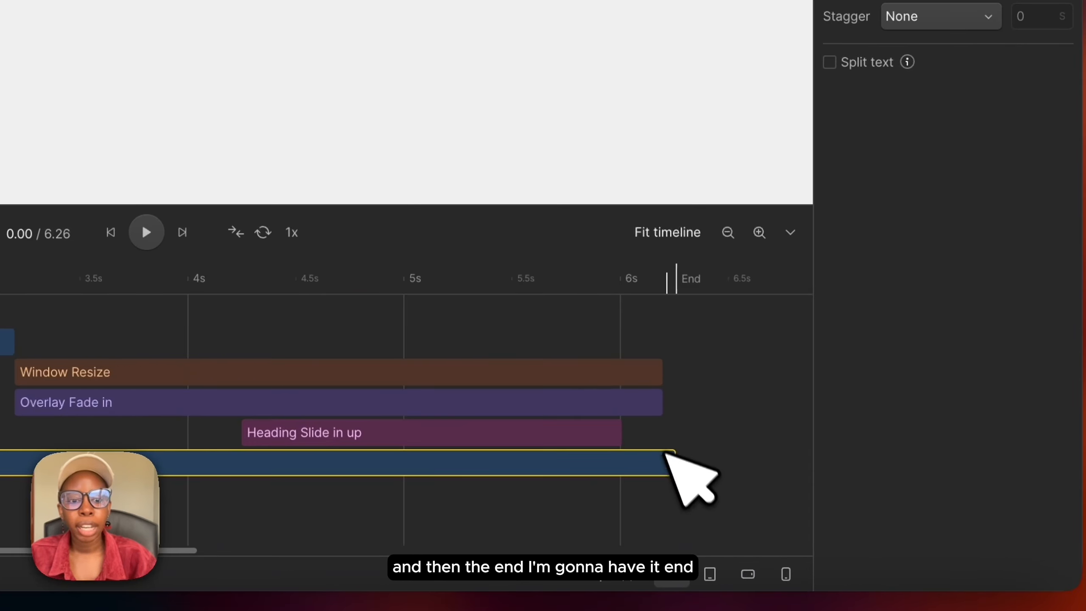
mouse_move(675, 460)
left_mouse_down()
mouse_move(763, 467)
mouse_move(751, 472)
left_mouse_up()
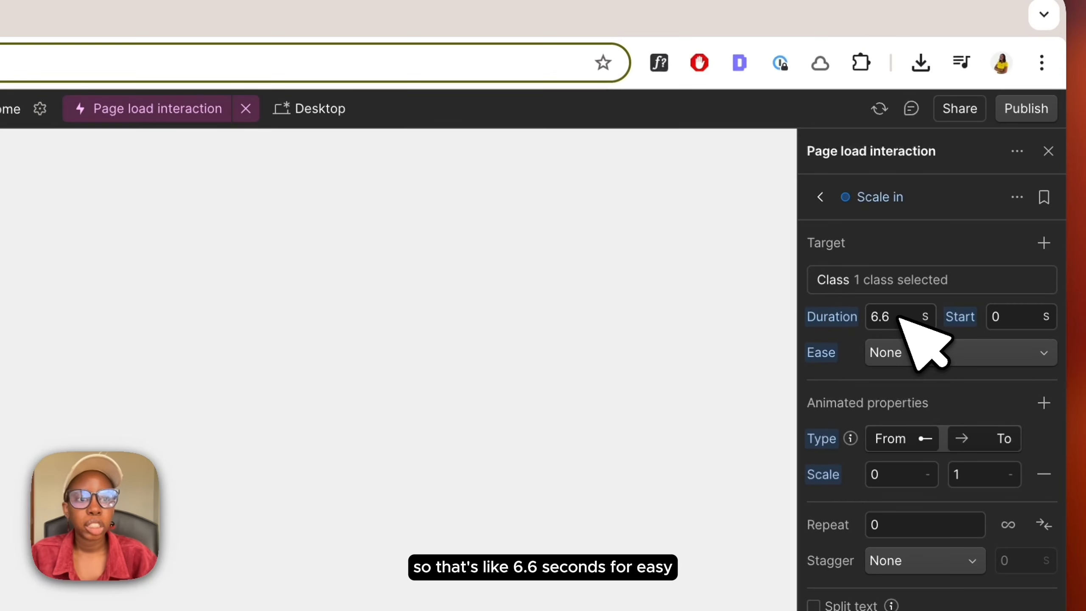
Step: Set the Scale in ease to None and animate the image's scale from 1 to 1.1
left_click(895, 357)
left_click(894, 358)
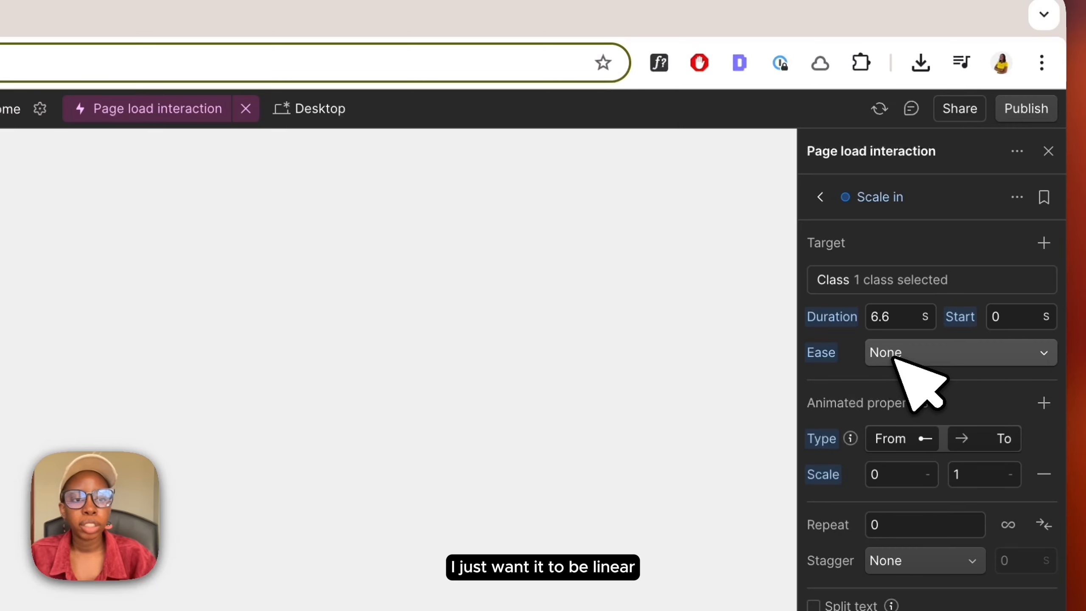
left_click(891, 474)
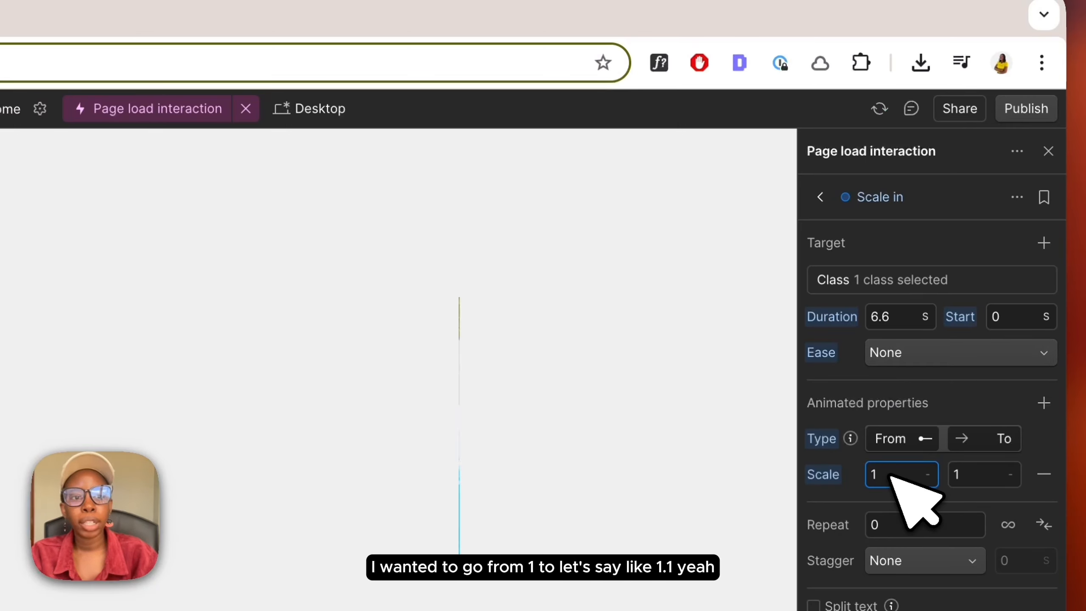
left_click(976, 477)
type("1.1")
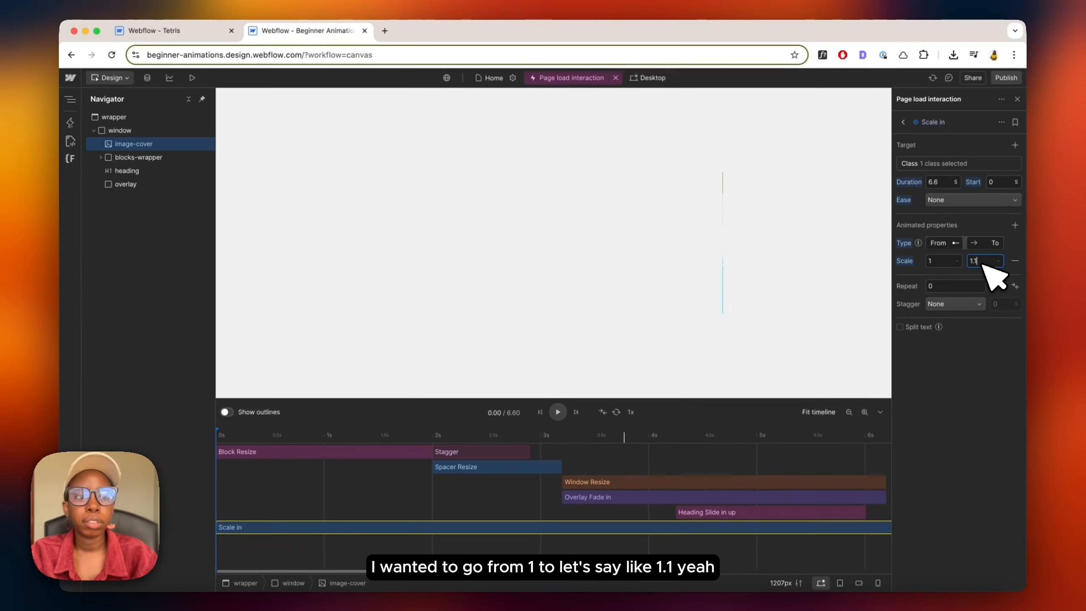
Step: Preview the page load animation with the image zoom twice, returning to the designer each time
left_click(193, 78)
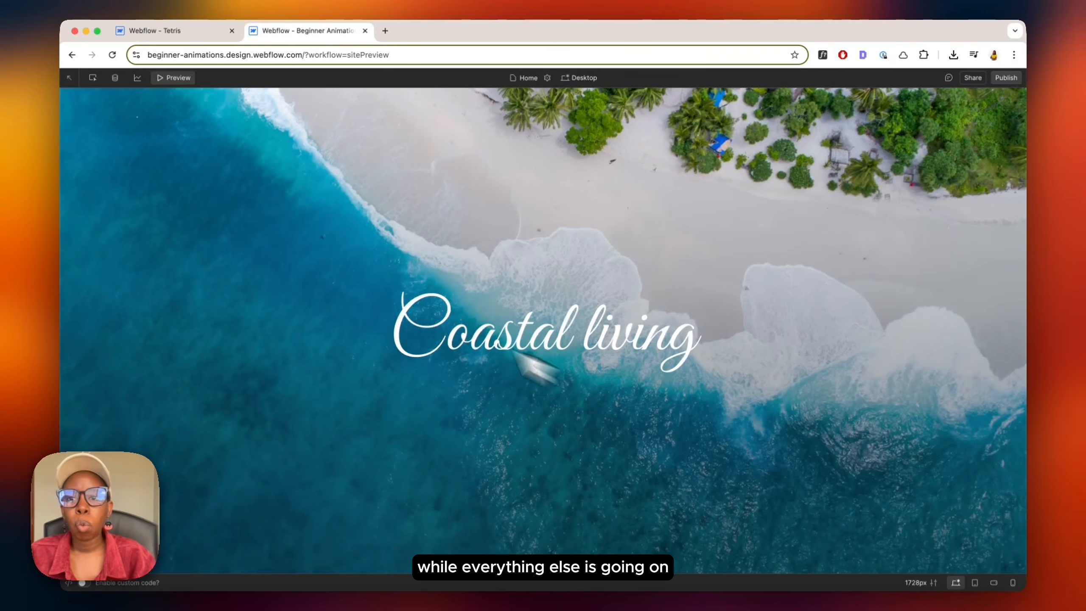
left_click(185, 78)
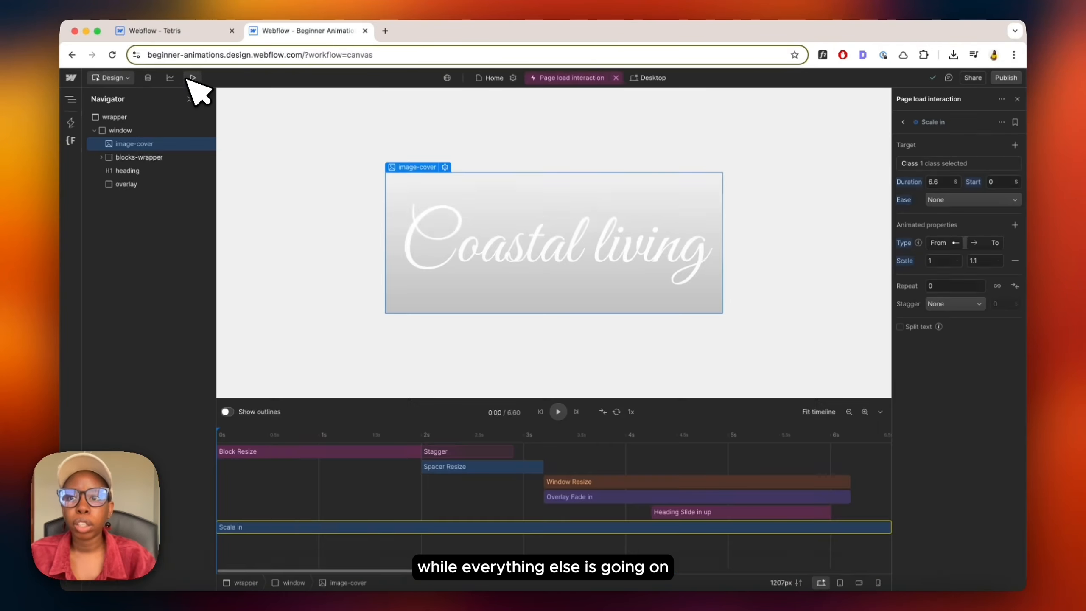
left_click(190, 81)
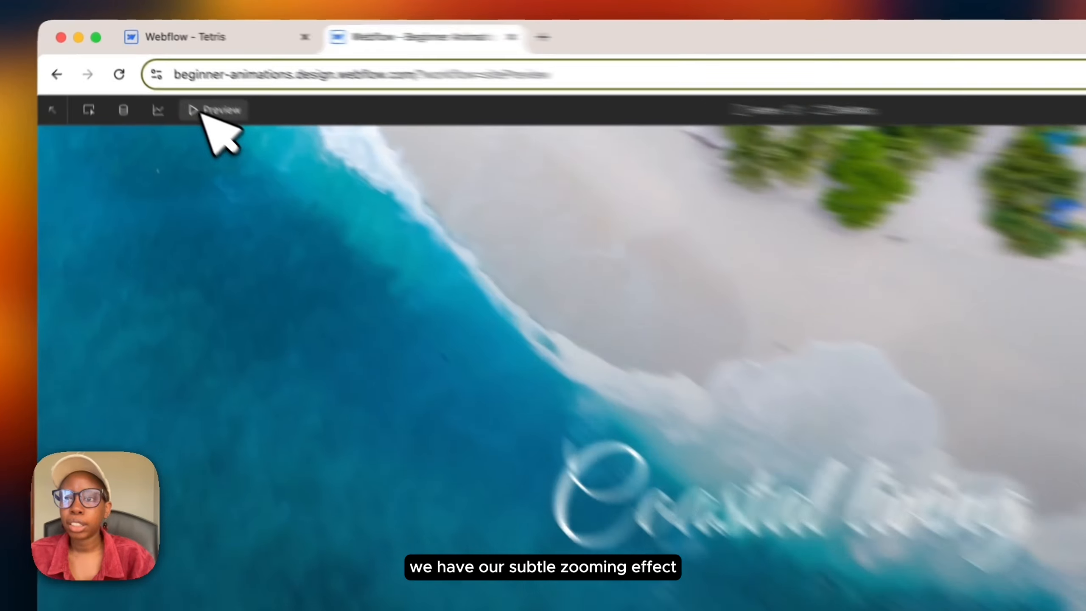
left_click(173, 78)
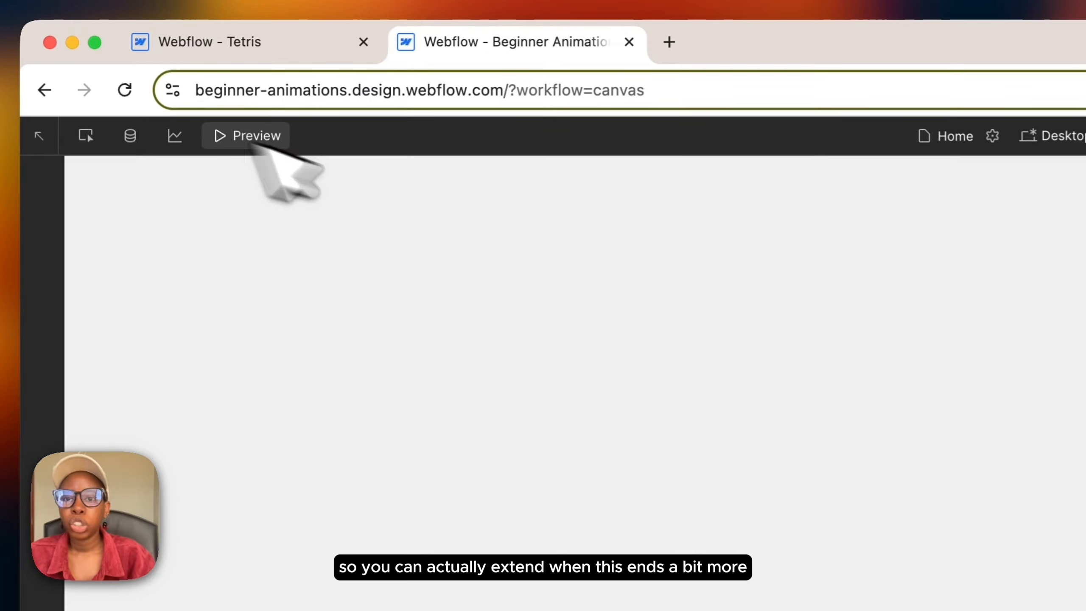
Step: Extend the Scale in bar to about 9.02 s long and preview the finished animation
scroll(606, 505, "right", 10)
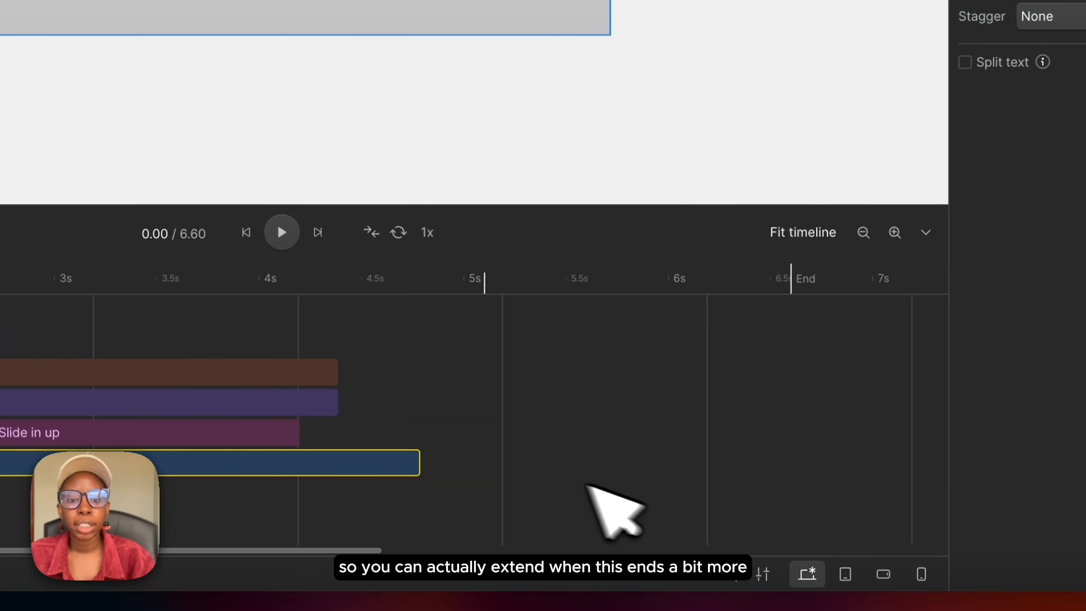
left_click_drag(419, 462, 915, 471)
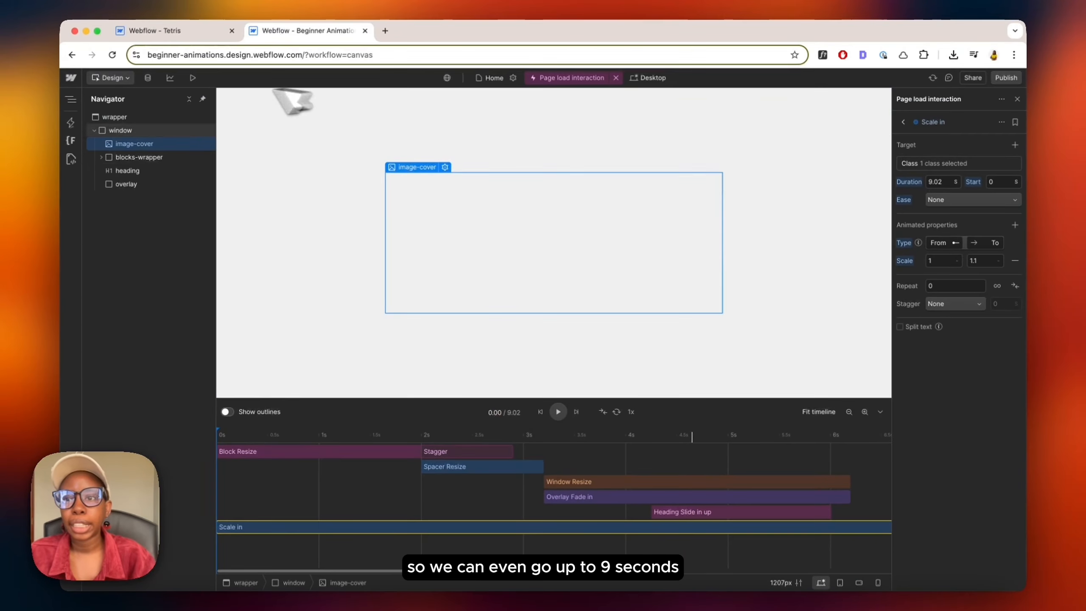
left_click(193, 78)
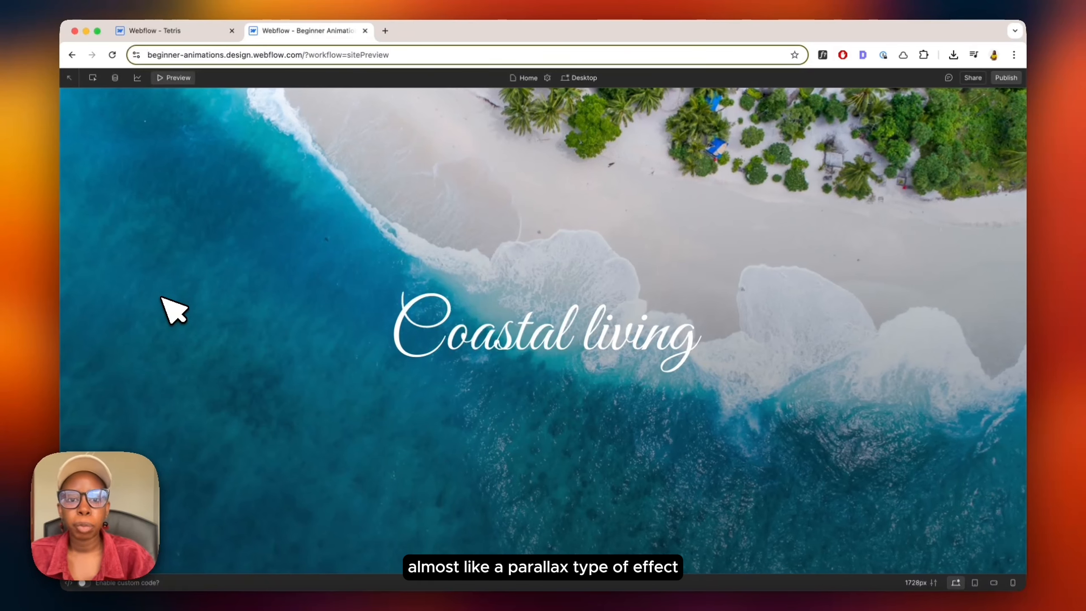
left_click(173, 80)
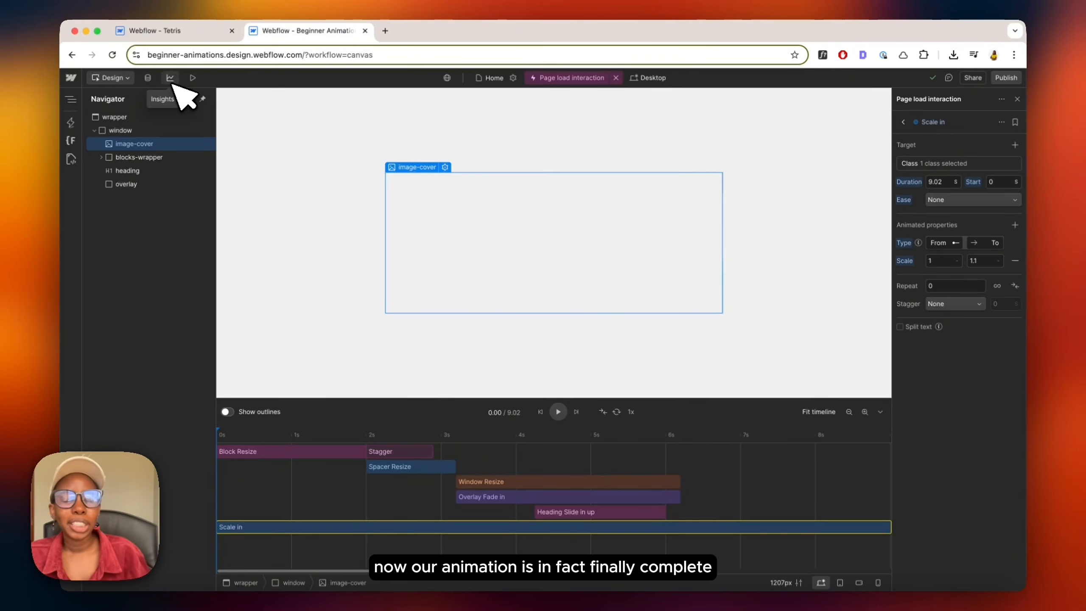